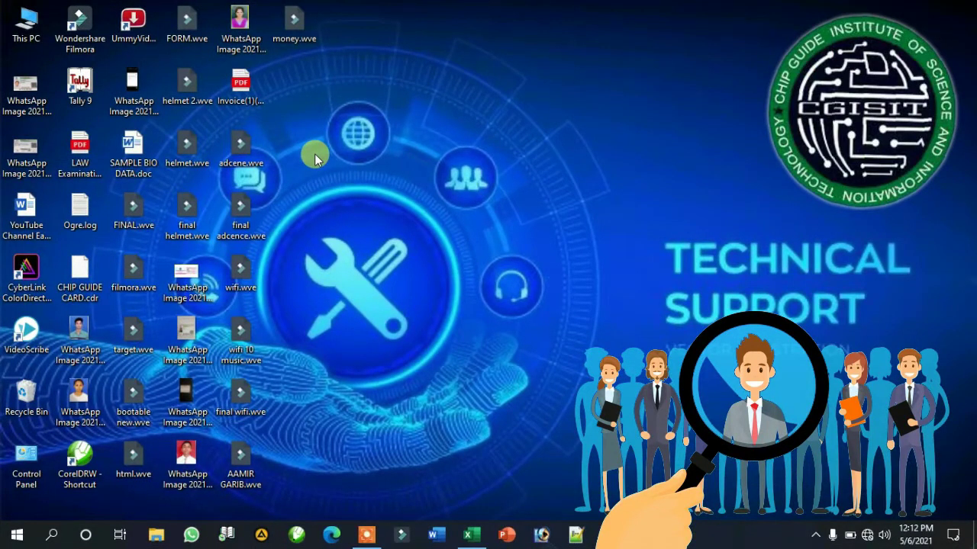
Step: Bring up rajnidata.xlsx in Excel and select the Salary cells F3:F13
click(468, 535)
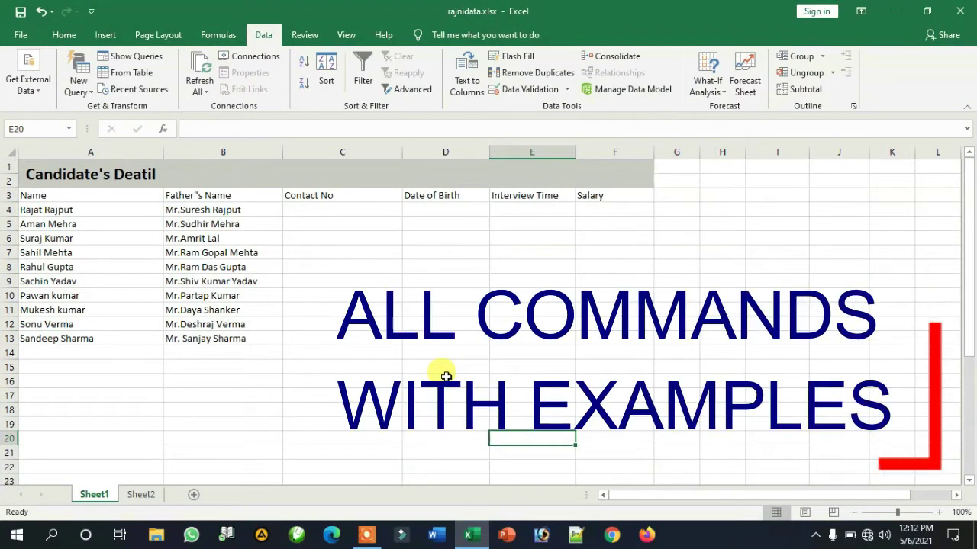
click(446, 376)
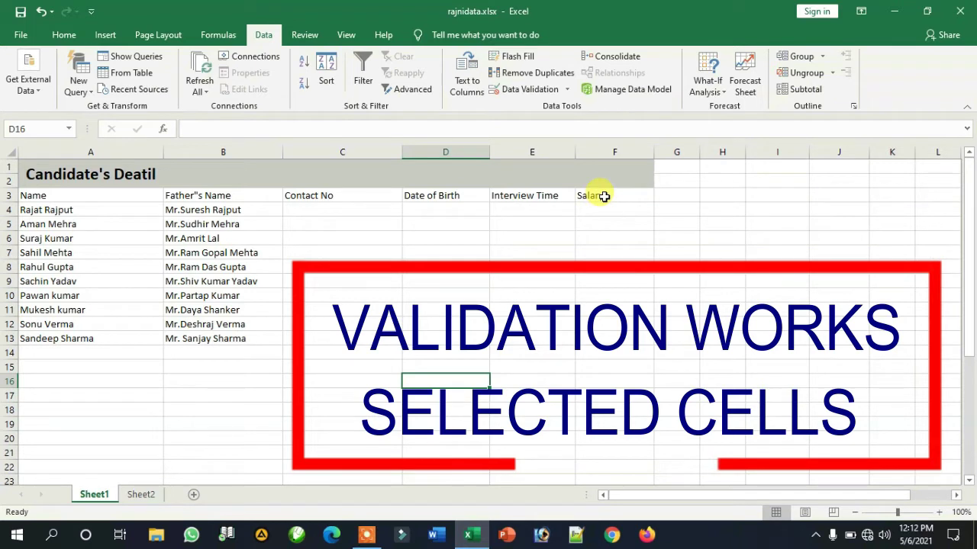
drag(603, 196, 603, 336)
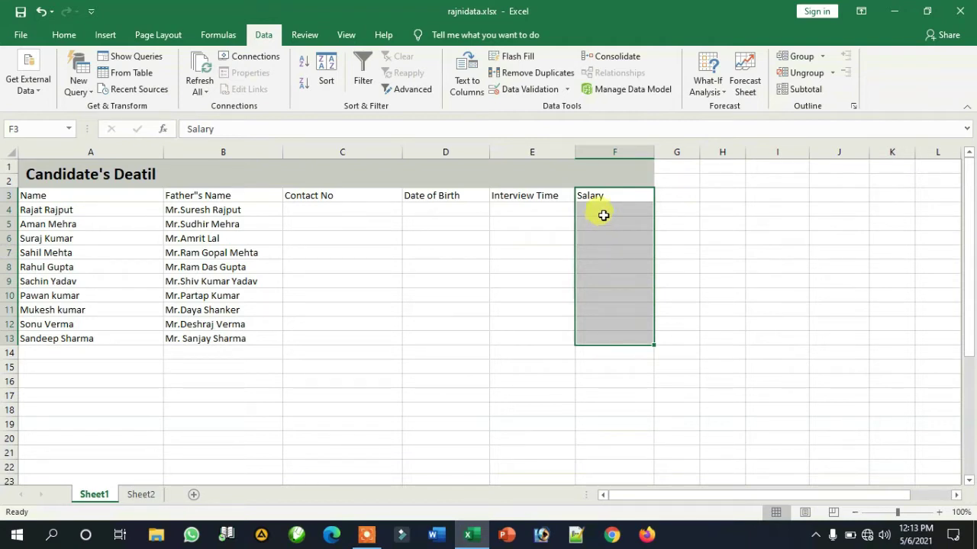
Step: Validate Salary cells F3:F13 to allow only whole numbers greater than 5000
drag(607, 197, 610, 341)
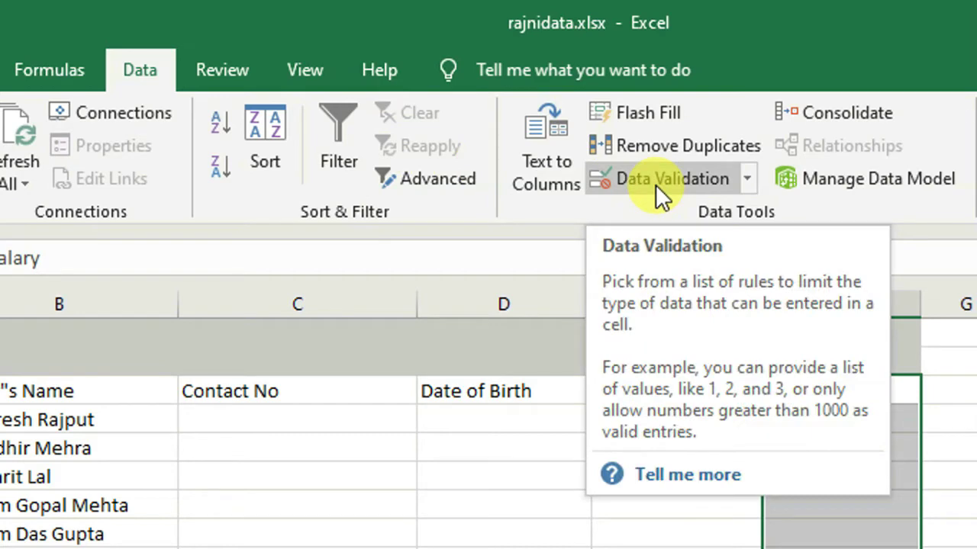
click(656, 185)
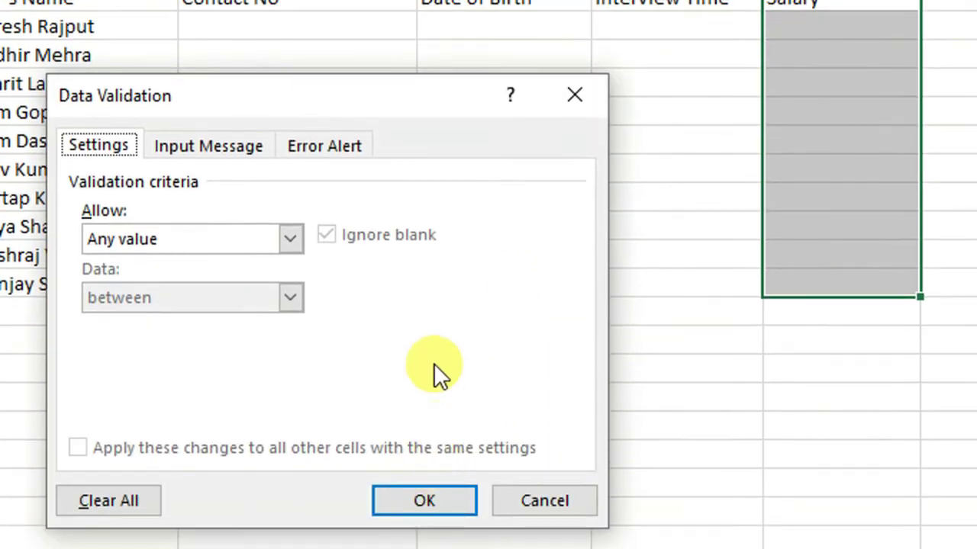
click(432, 363)
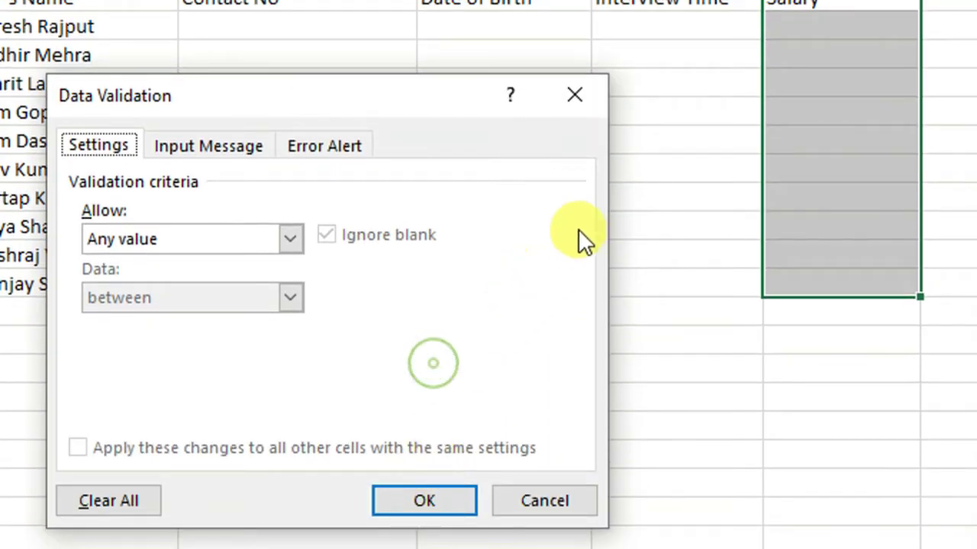
click(381, 76)
drag(428, 102, 630, 82)
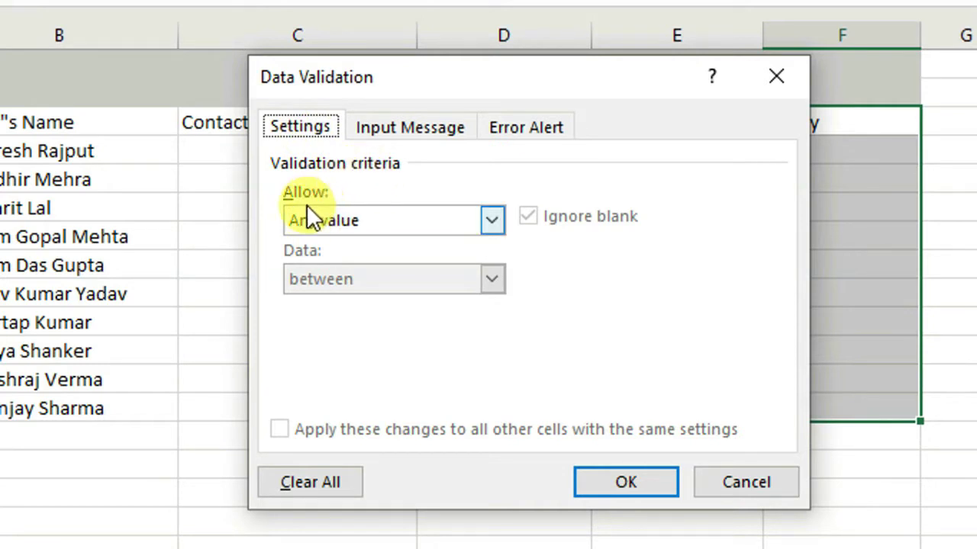
click(490, 220)
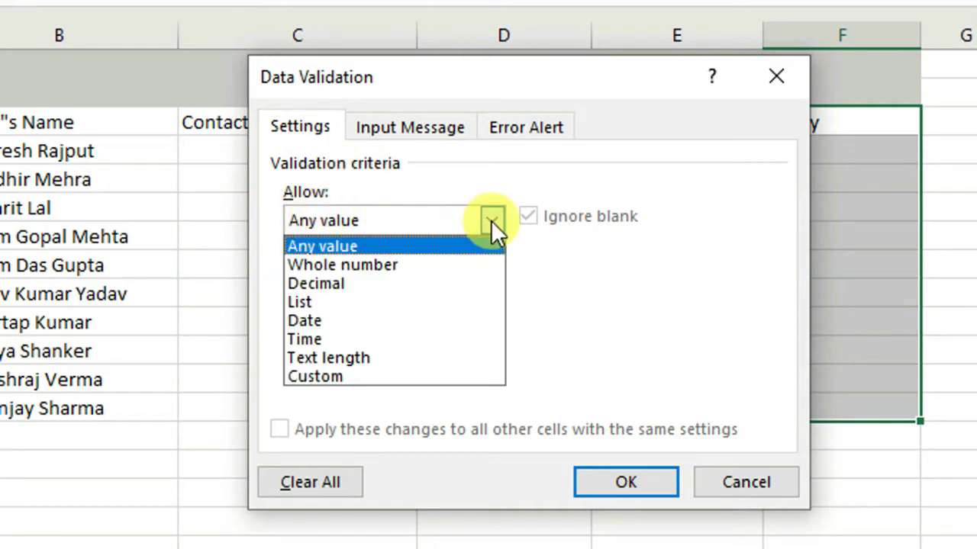
click(378, 266)
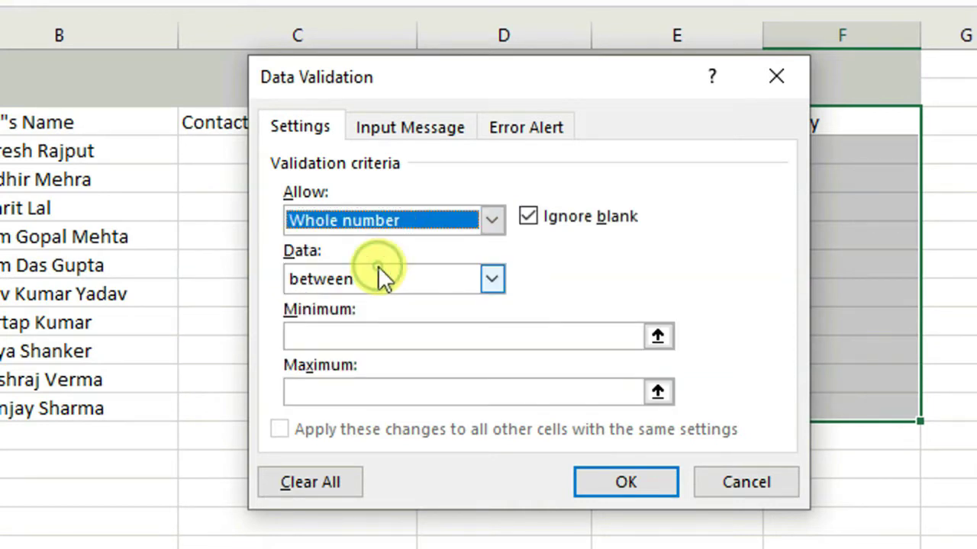
click(492, 280)
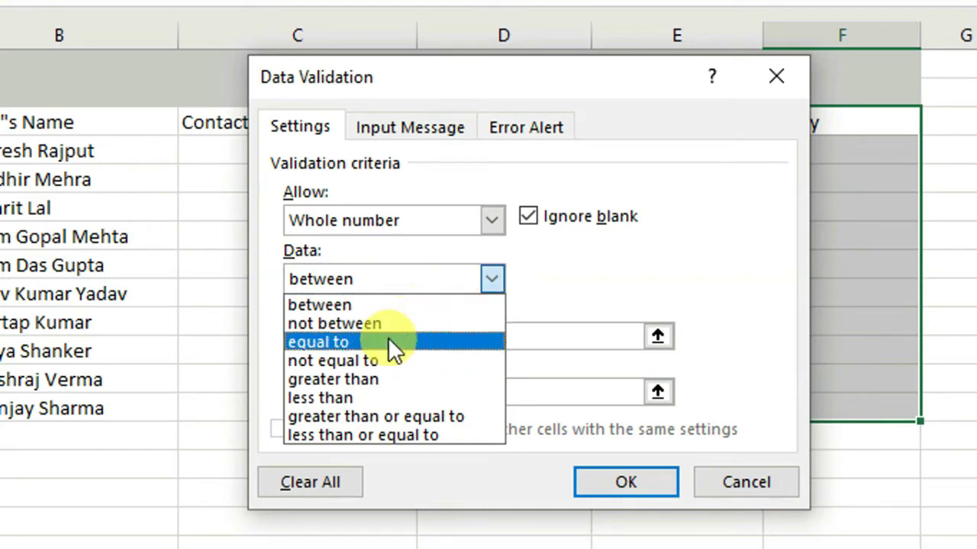
click(375, 379)
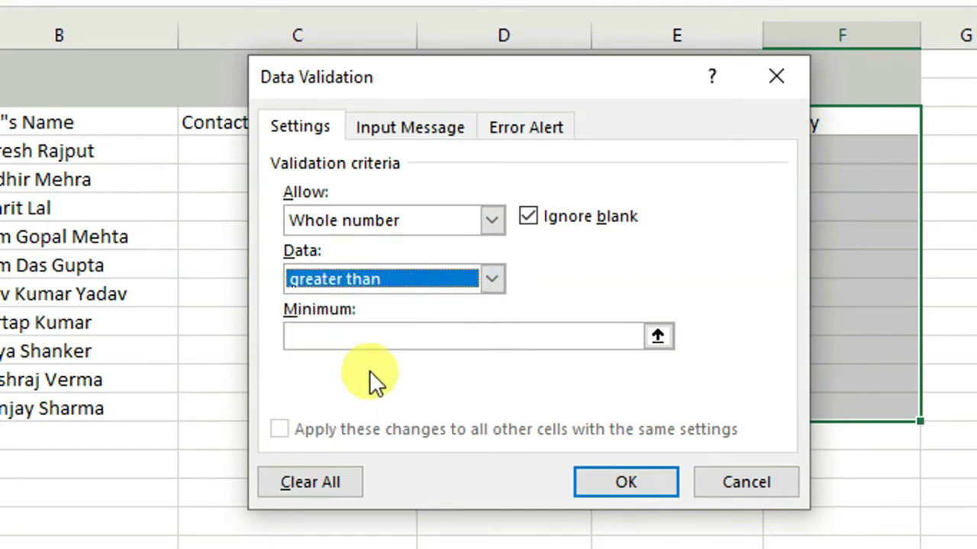
click(341, 337)
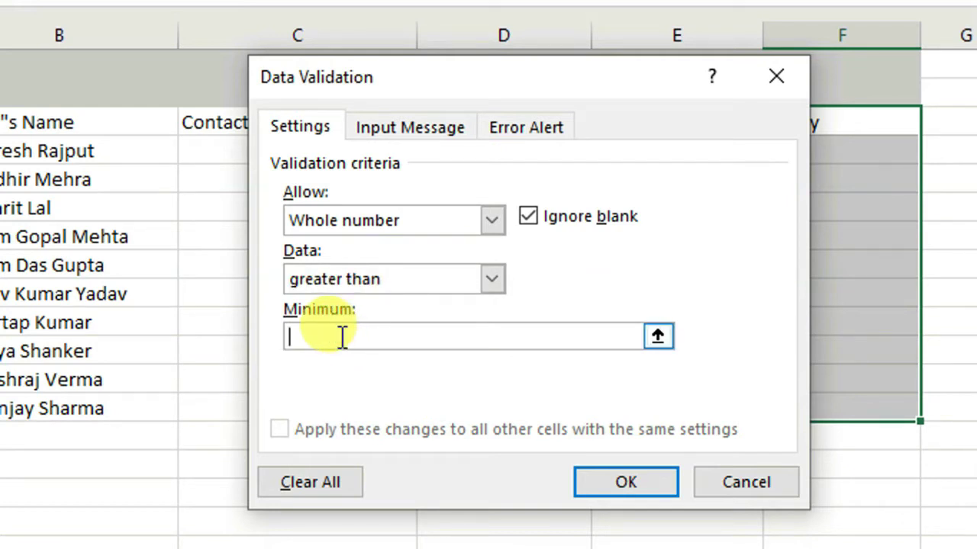
text(5000)
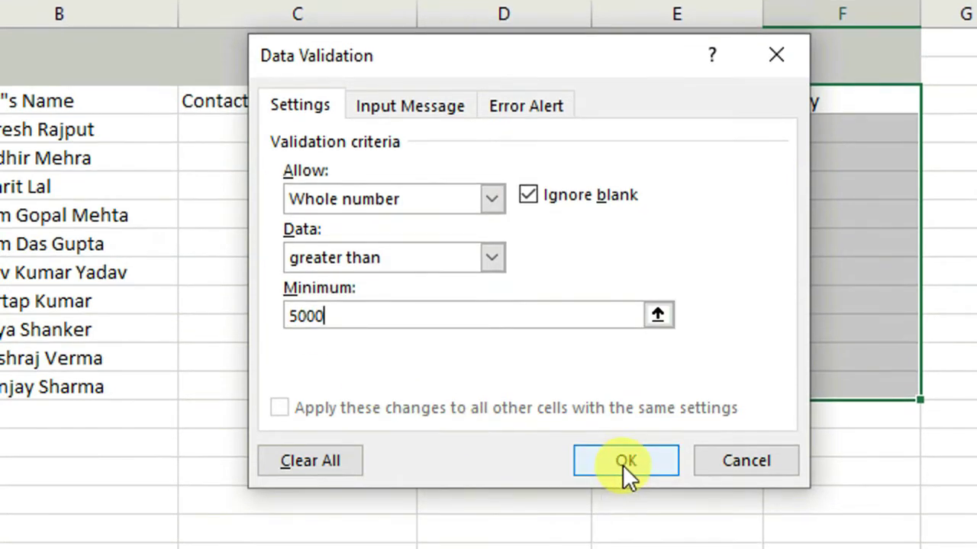
click(622, 462)
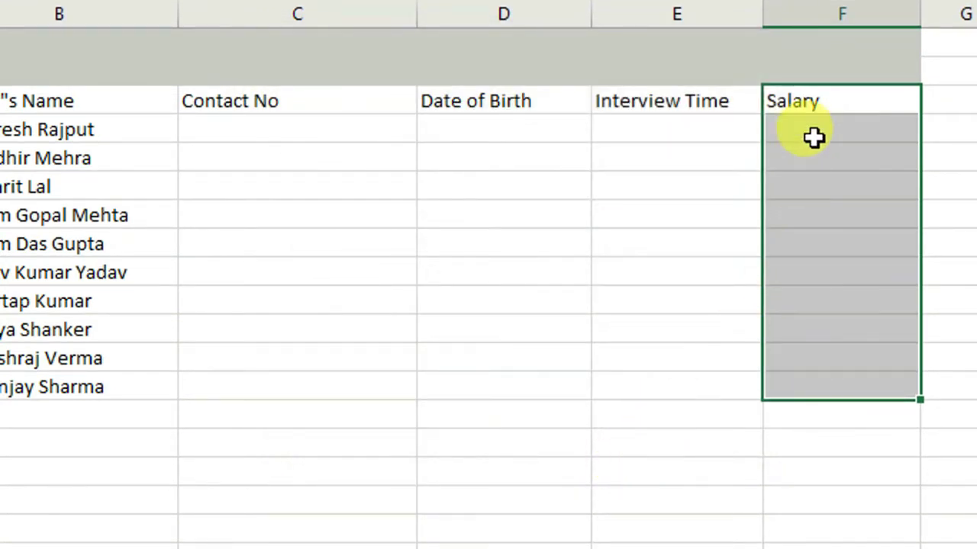
Step: Enter 6000 as the first salary and confirm 4000 is rejected below it
click(814, 136)
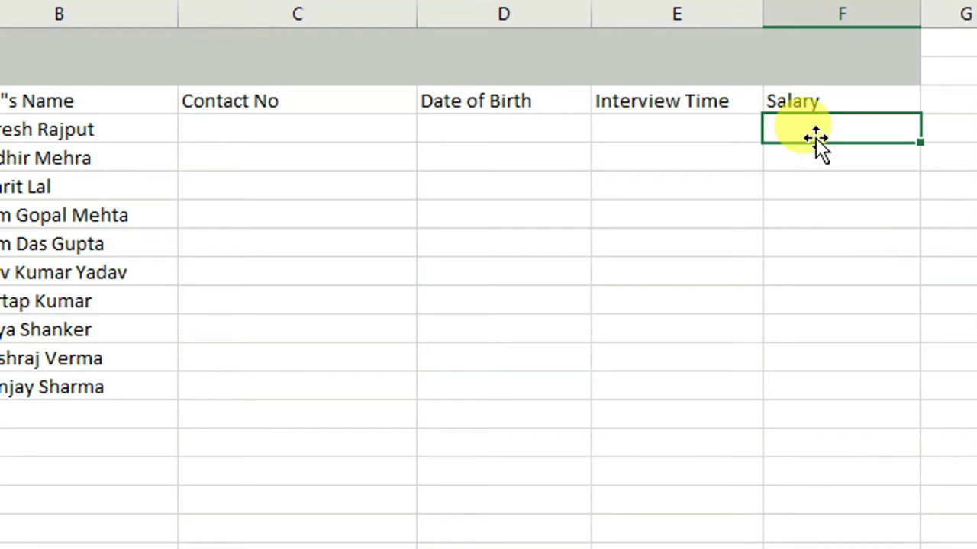
text(6000)
key(Return)
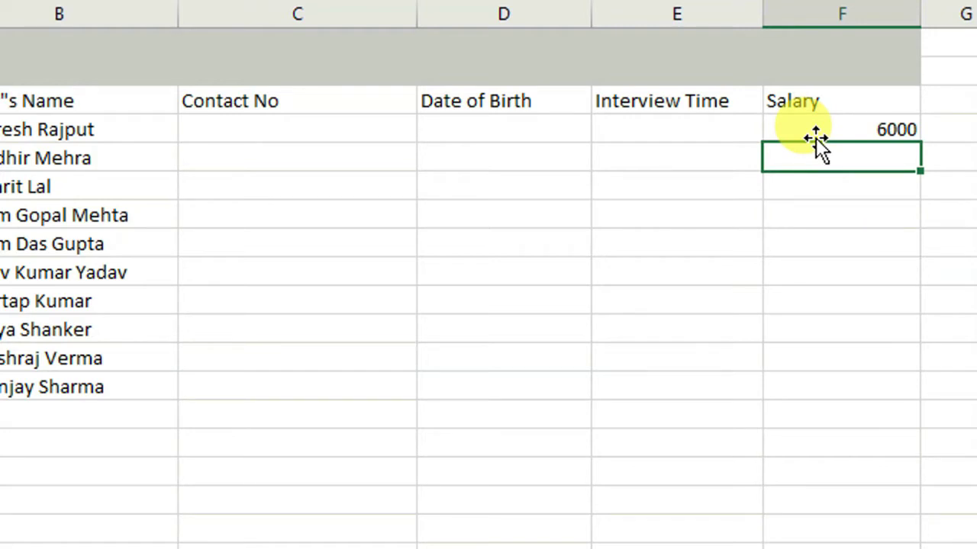
text(4000)
click(815, 137)
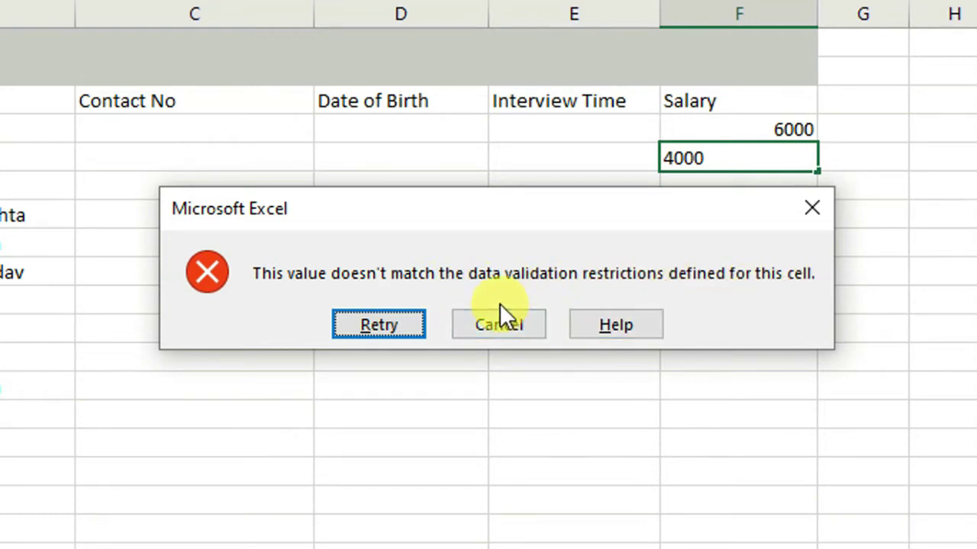
click(497, 325)
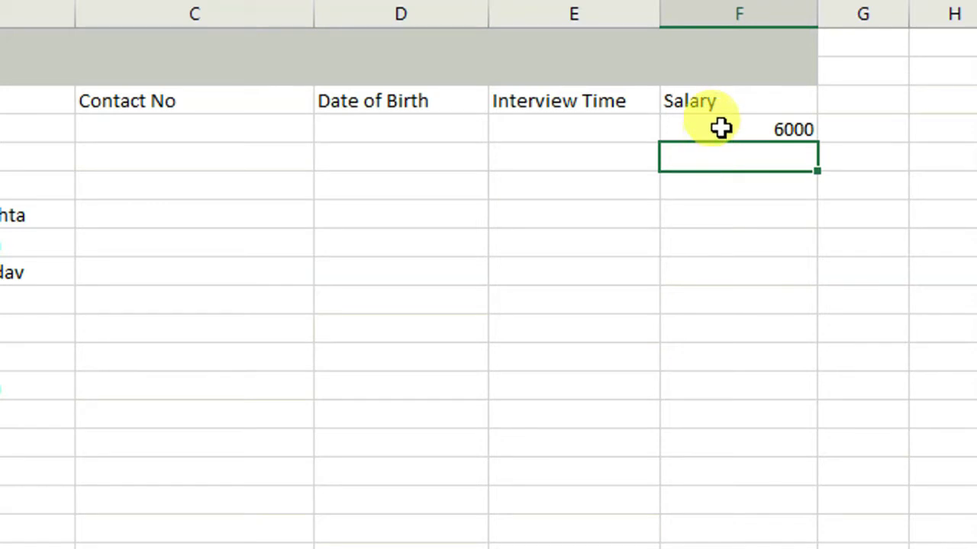
Step: Enter 4000 in an empty cell below the validated Salary range
drag(719, 126, 702, 389)
click(717, 483)
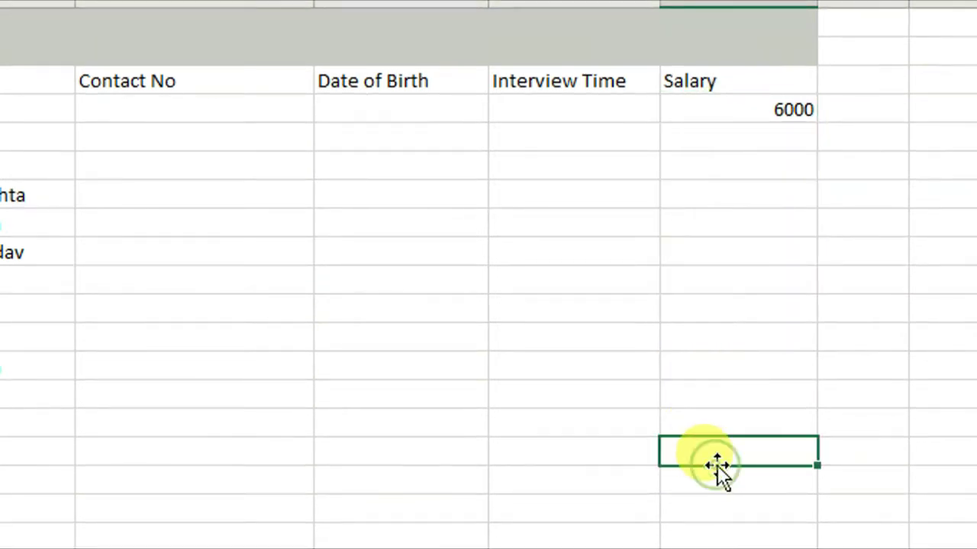
text(4)
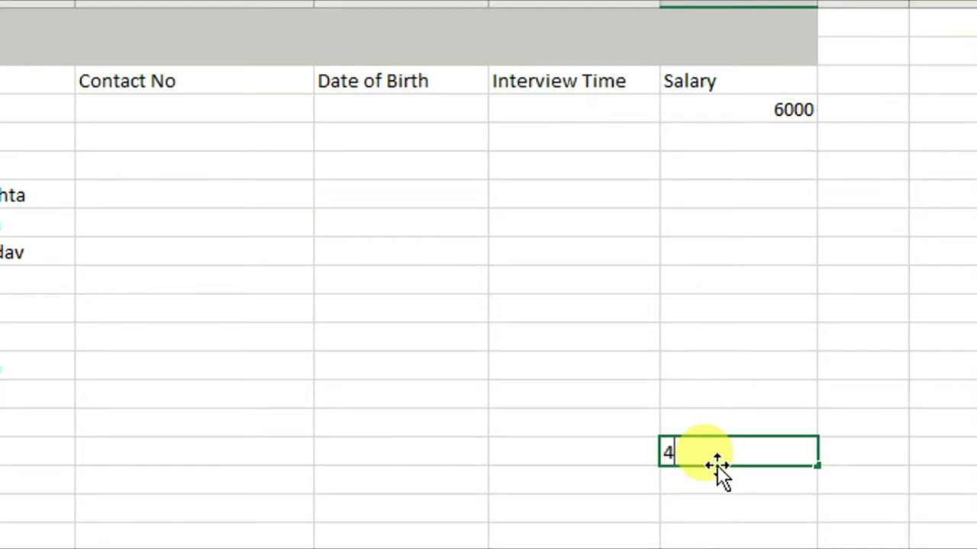
text(000)
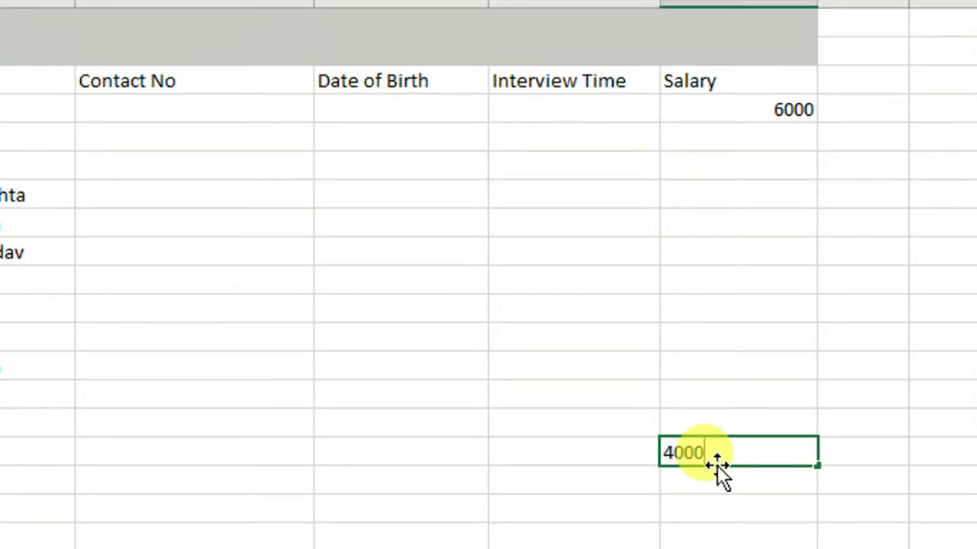
key(Return)
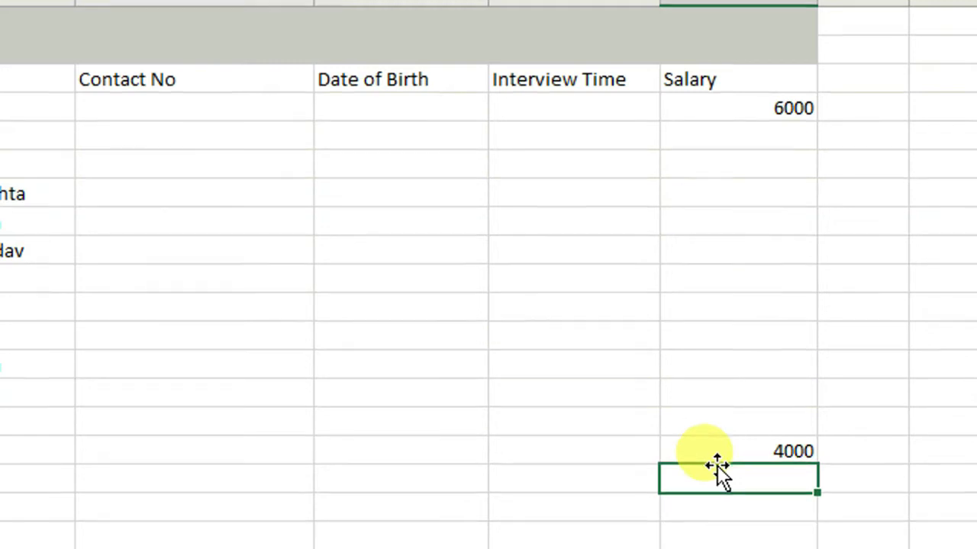
Step: Clear all data validation from the Salary cells
drag(728, 99, 725, 354)
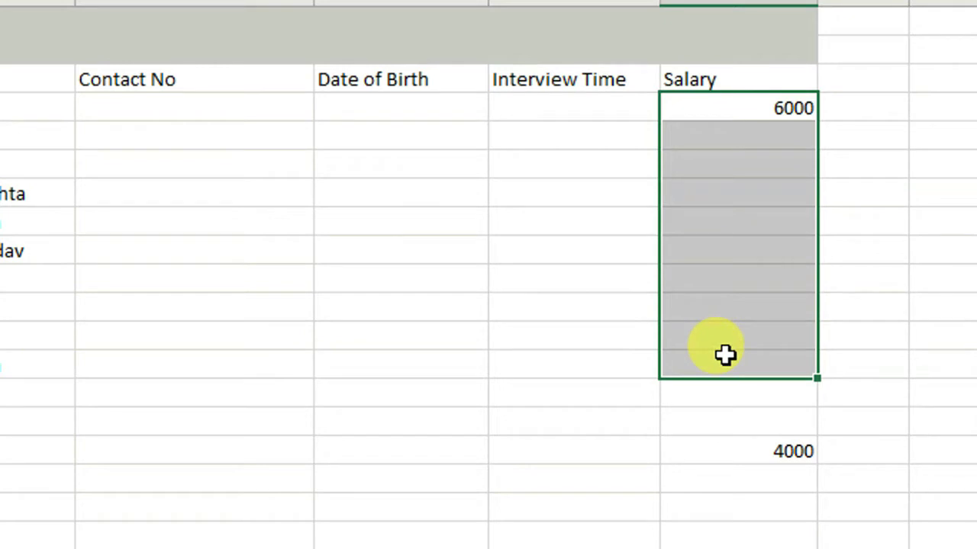
click(719, 395)
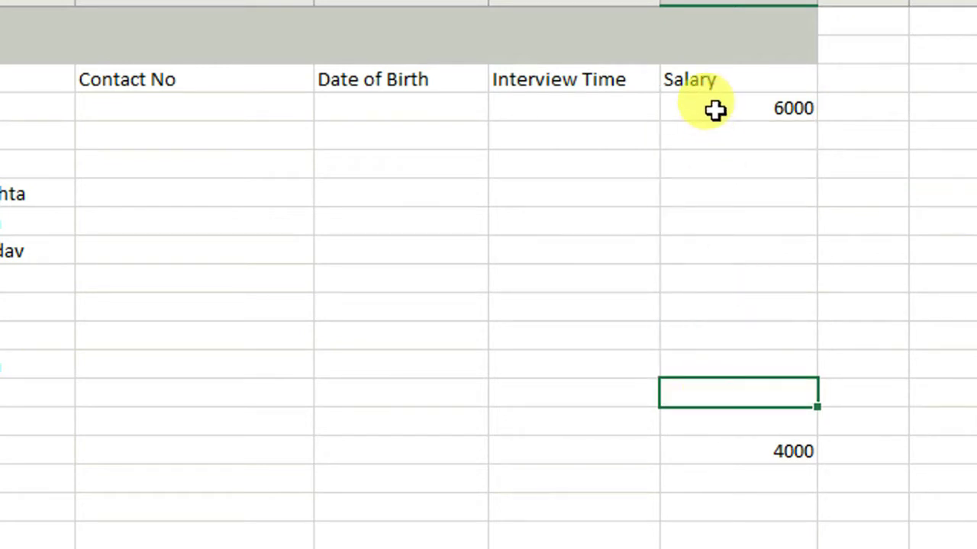
mouse_move(712, 112)
mouse_down()
mouse_move(713, 140)
mouse_move(714, 130)
mouse_up()
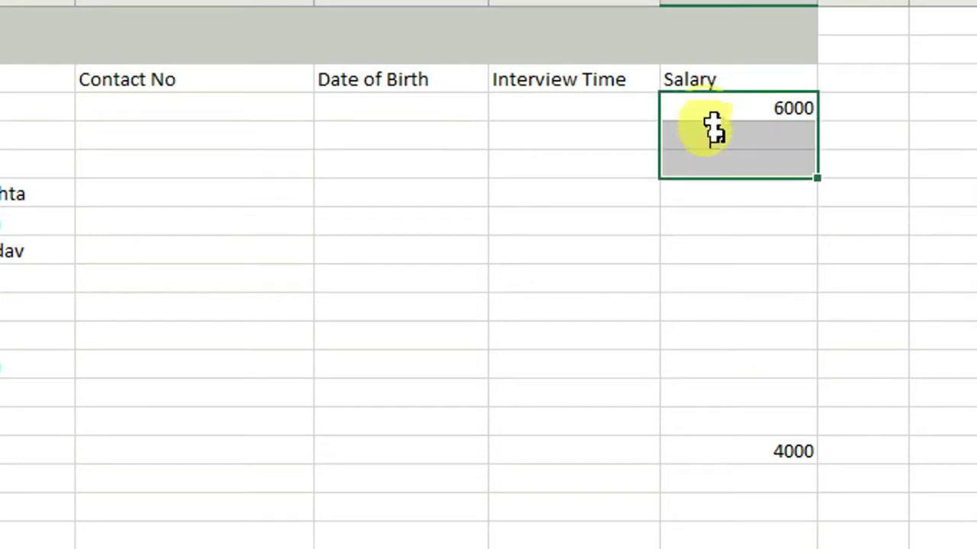
drag(712, 84, 704, 371)
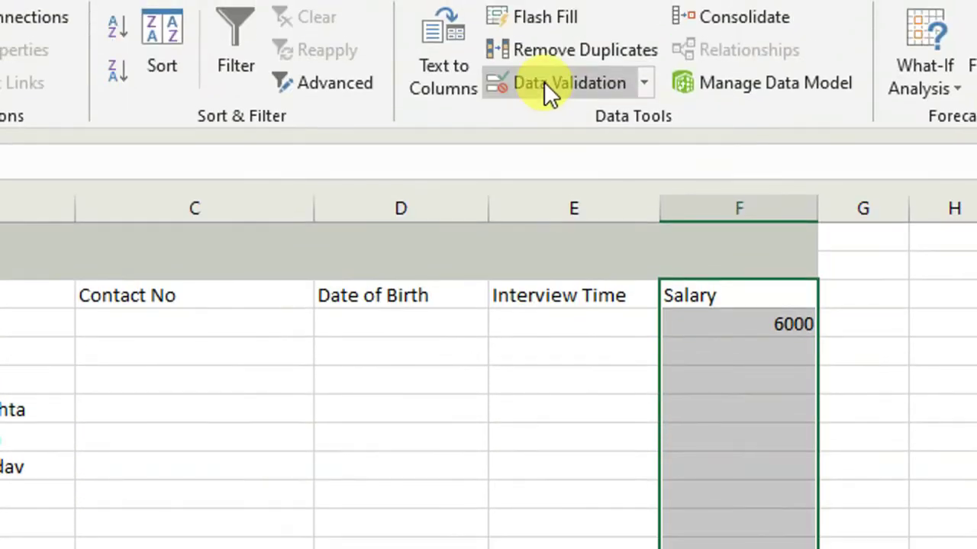
click(544, 82)
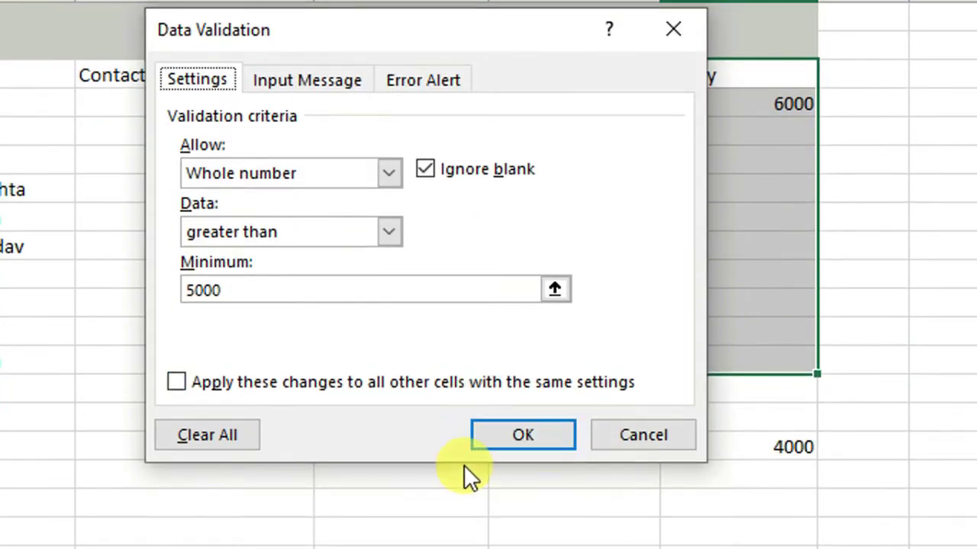
click(205, 437)
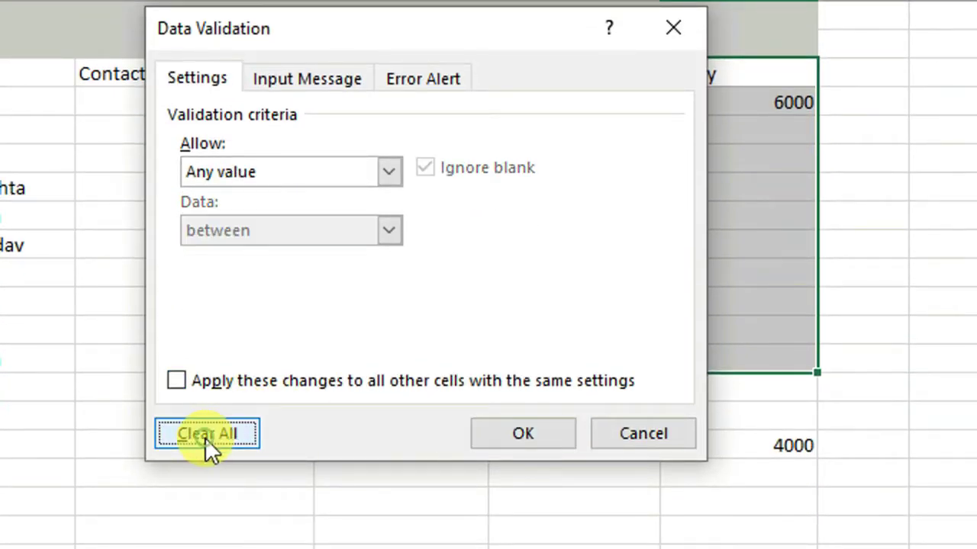
click(509, 436)
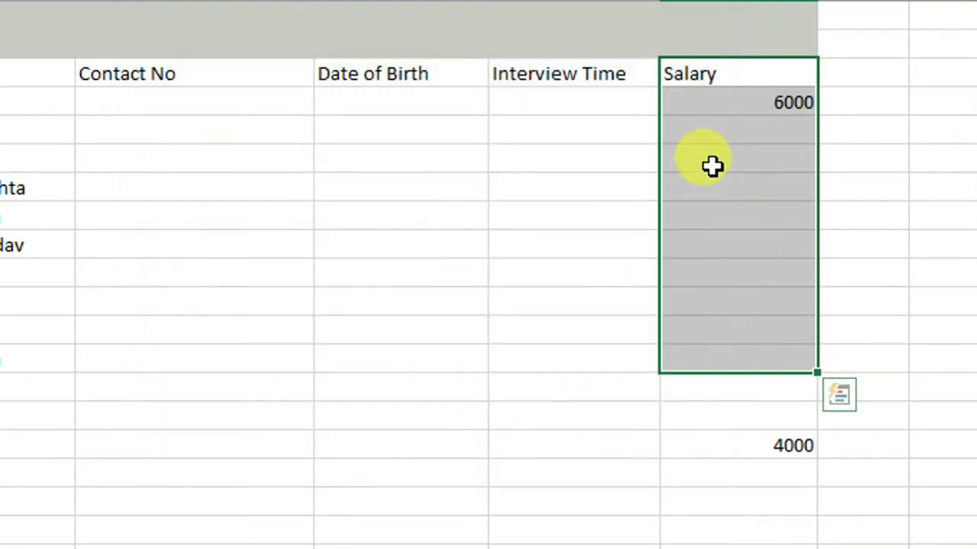
Step: Add 4000 and 2000 under 6000 in Salary and delete the stray 4000 further down
click(719, 136)
text(4)
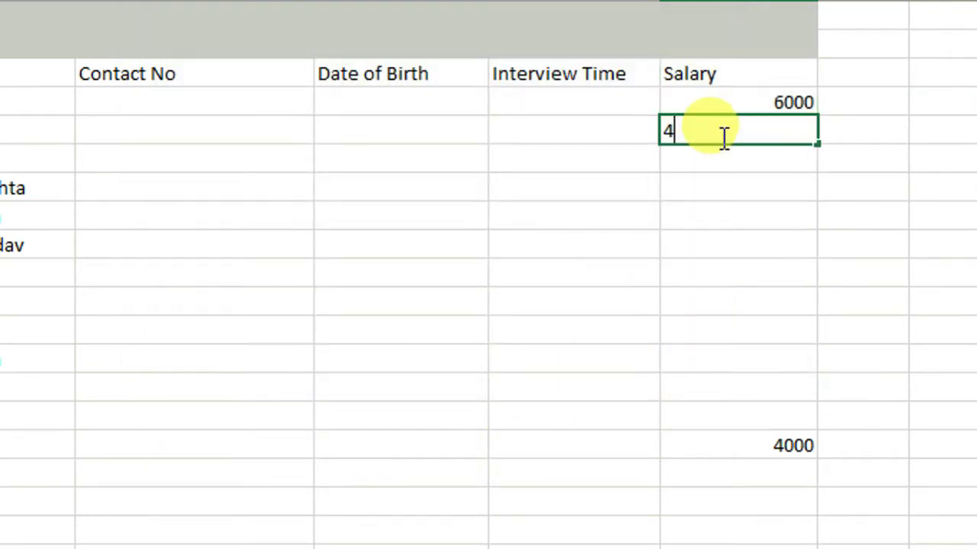
text(000)
key(Return)
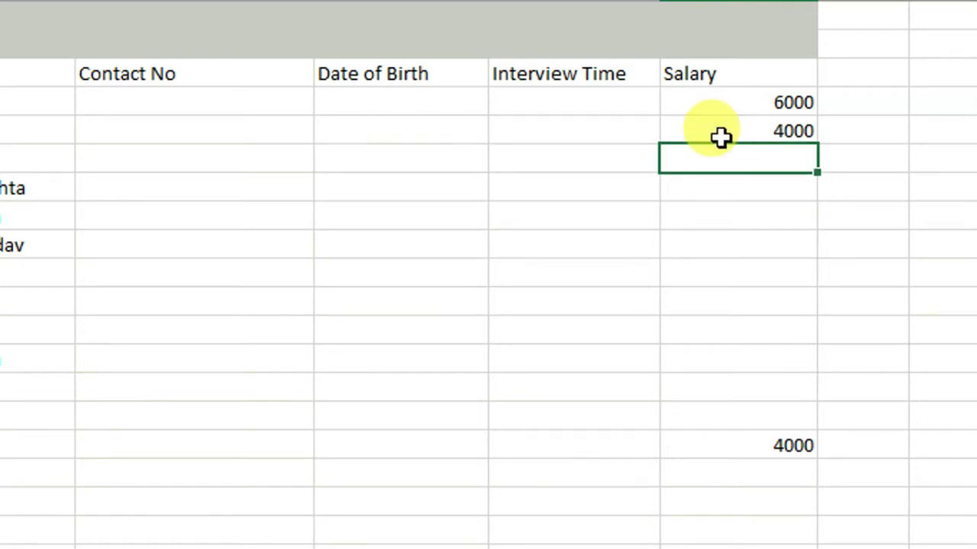
text(2000)
key(Return)
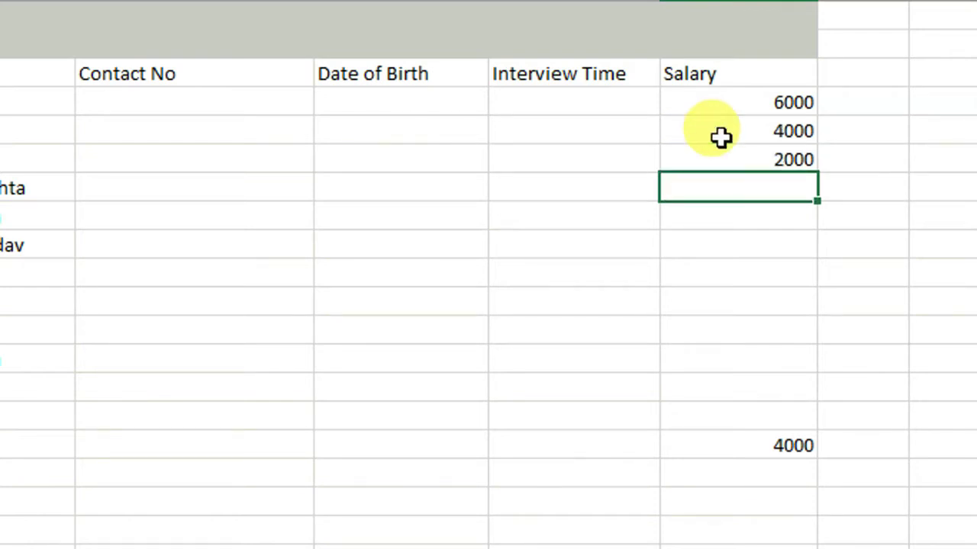
click(767, 444)
key(Delete)
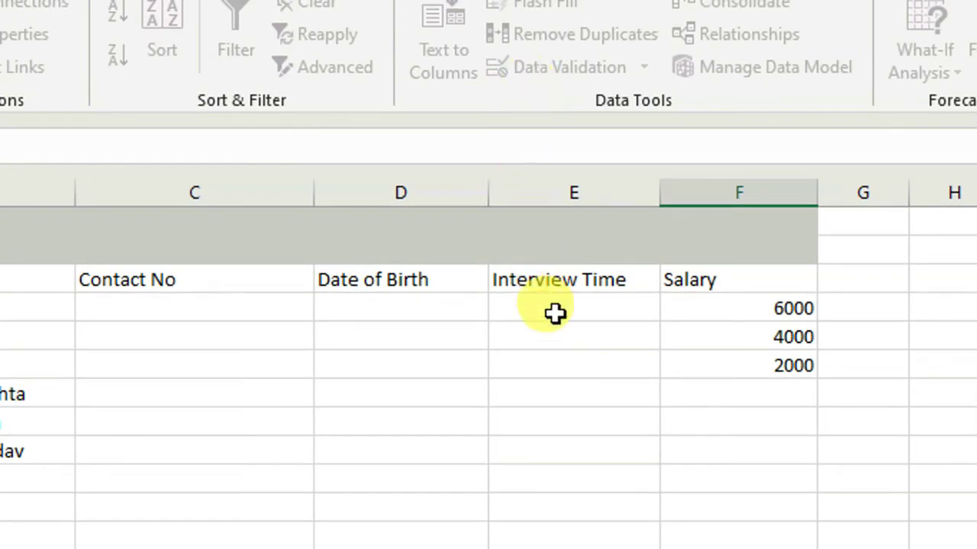
Step: Check the Interview Time cell's validation without changes, then go to the Student Data sheet
click(560, 337)
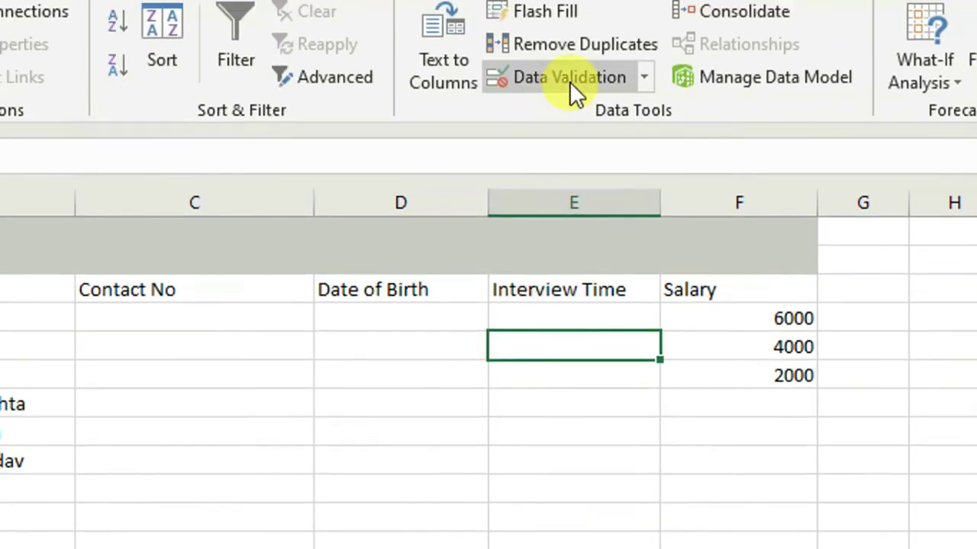
click(569, 81)
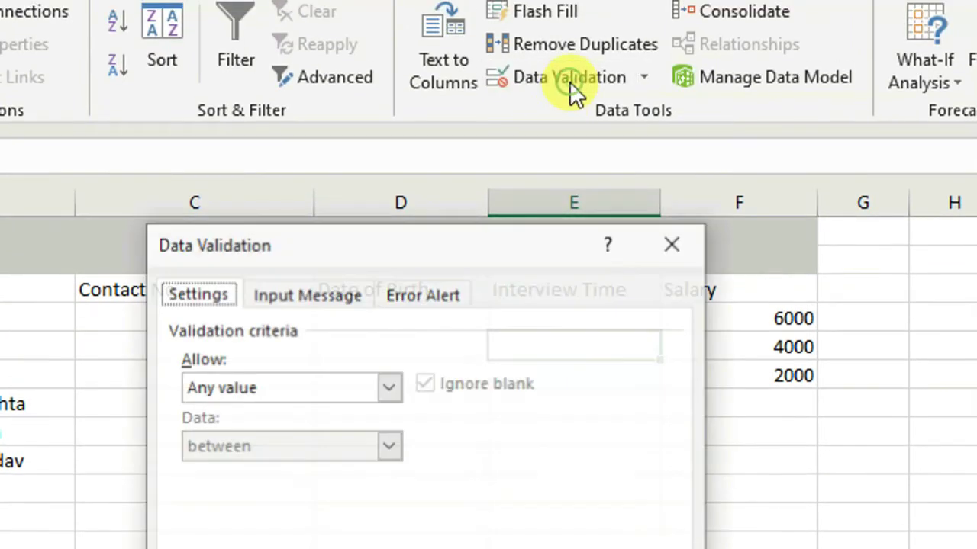
click(389, 389)
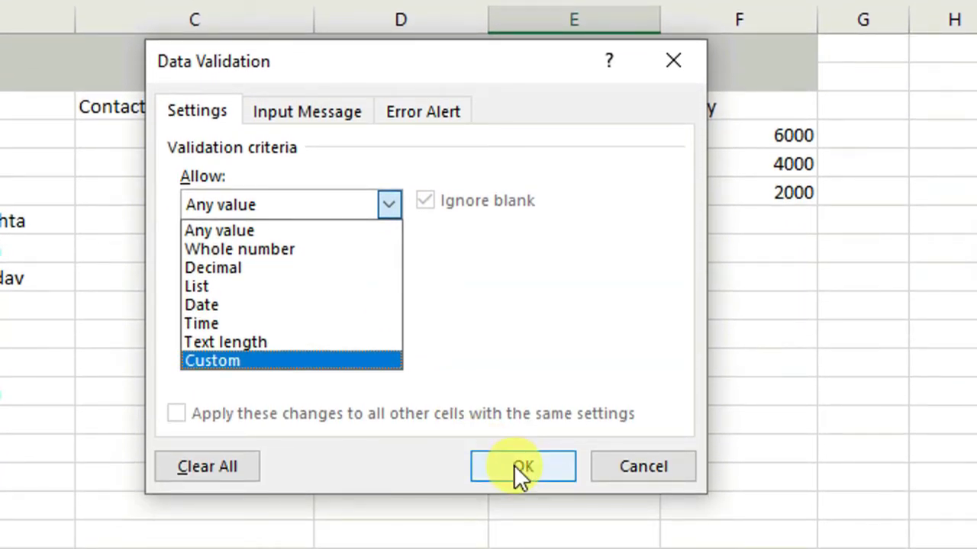
click(644, 462)
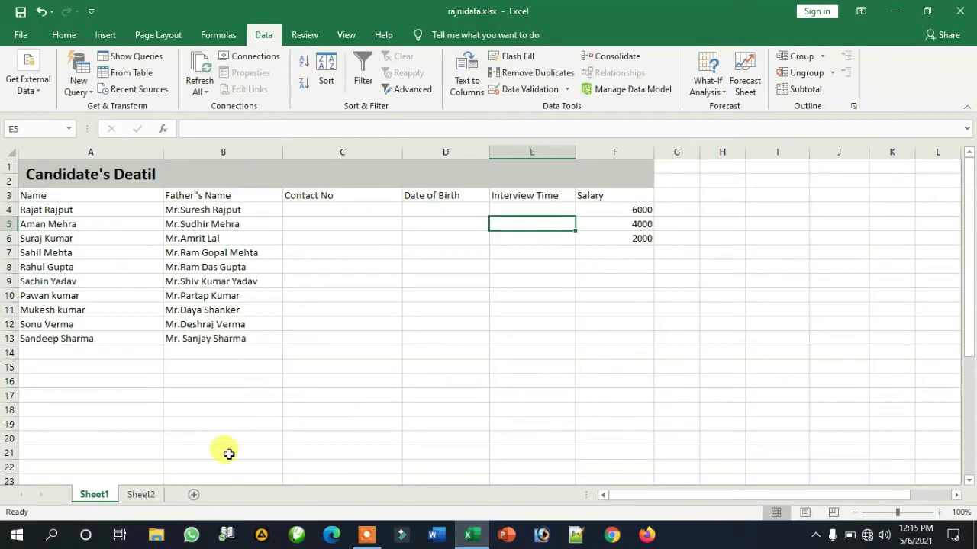
click(155, 504)
Step: Restrict the Average column to decimal values less than 60.5
click(344, 382)
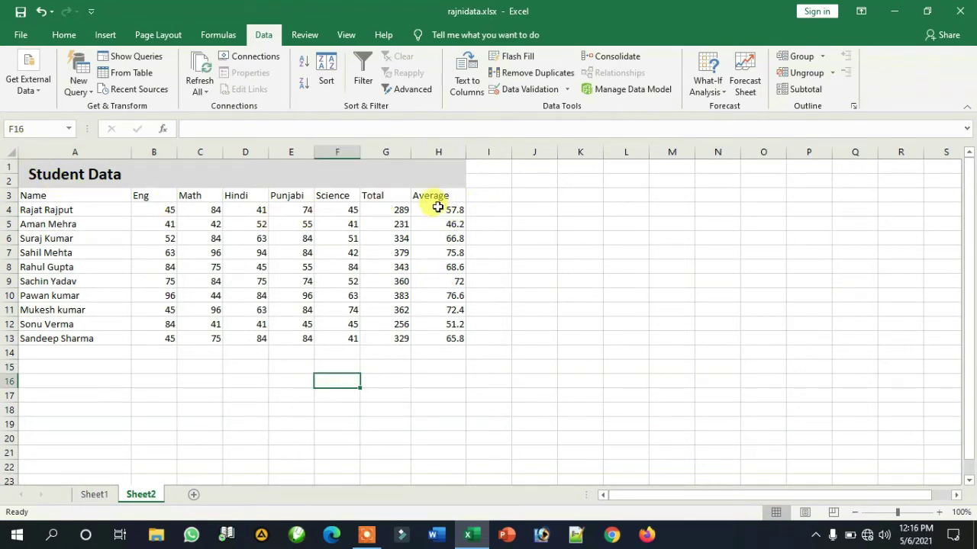
drag(436, 200, 437, 338)
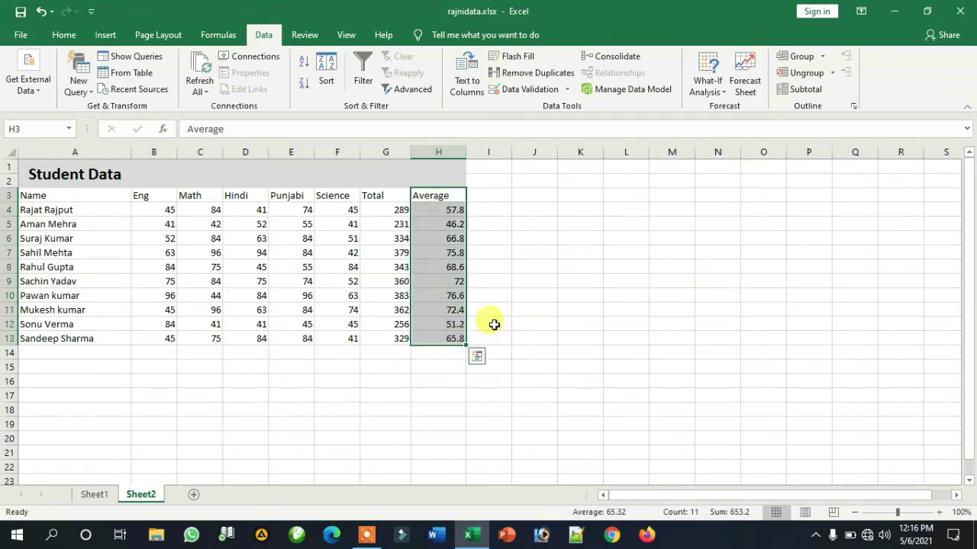
click(608, 293)
drag(434, 196, 436, 338)
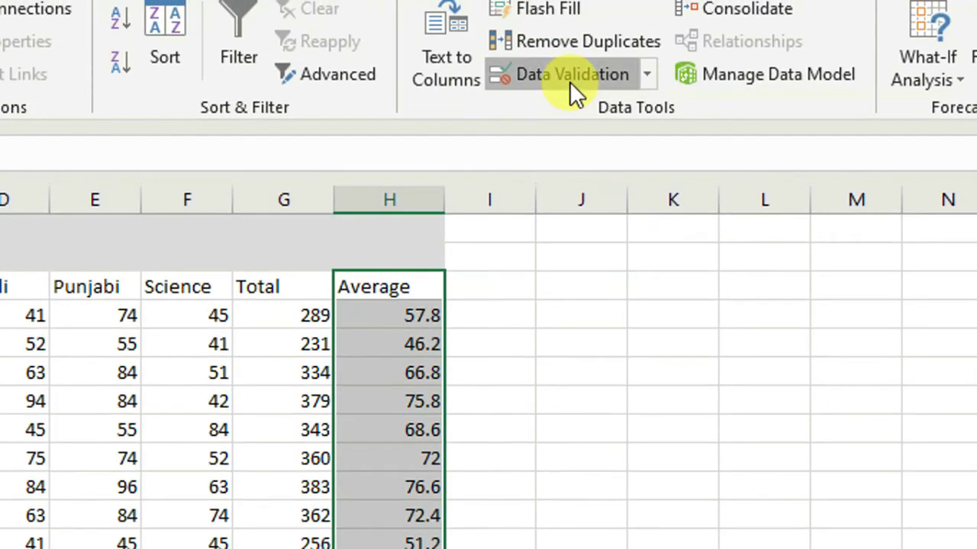
click(569, 81)
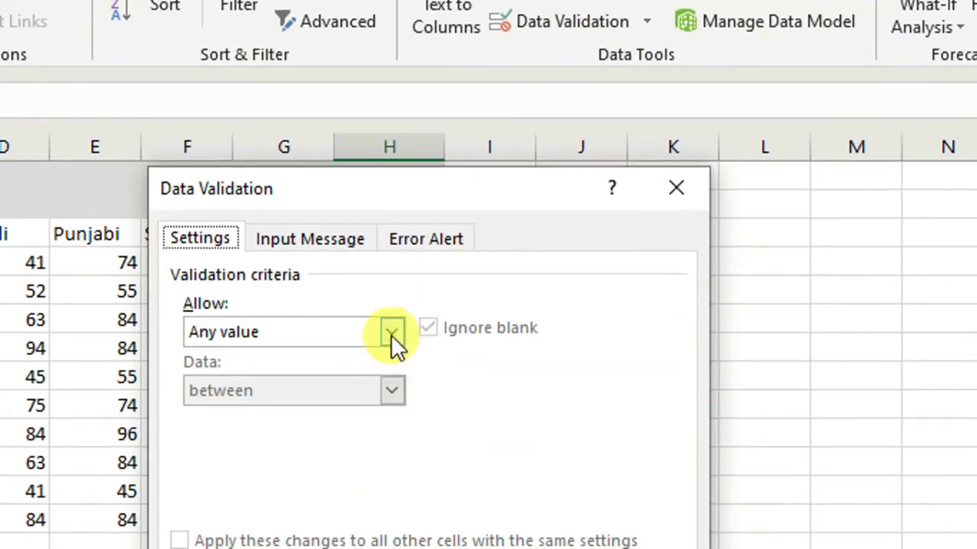
click(391, 334)
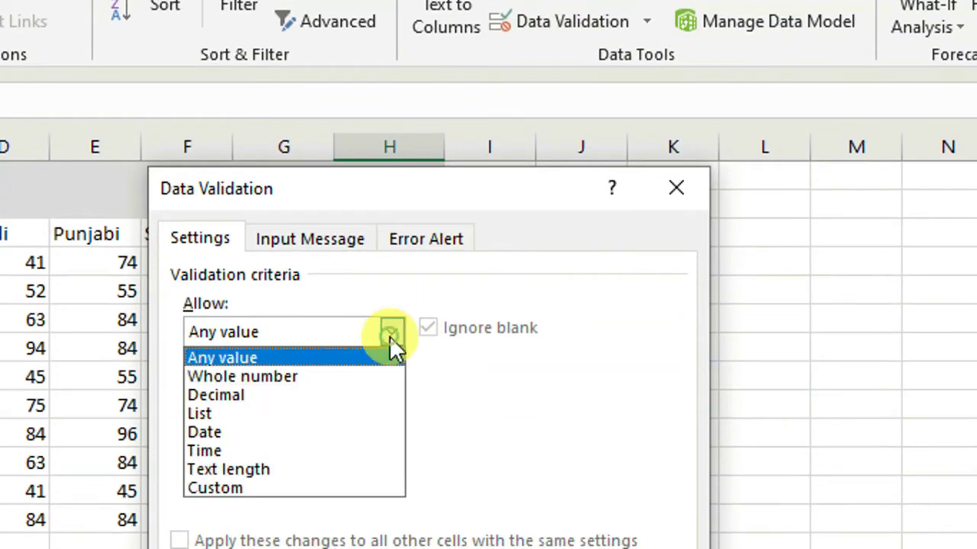
click(248, 396)
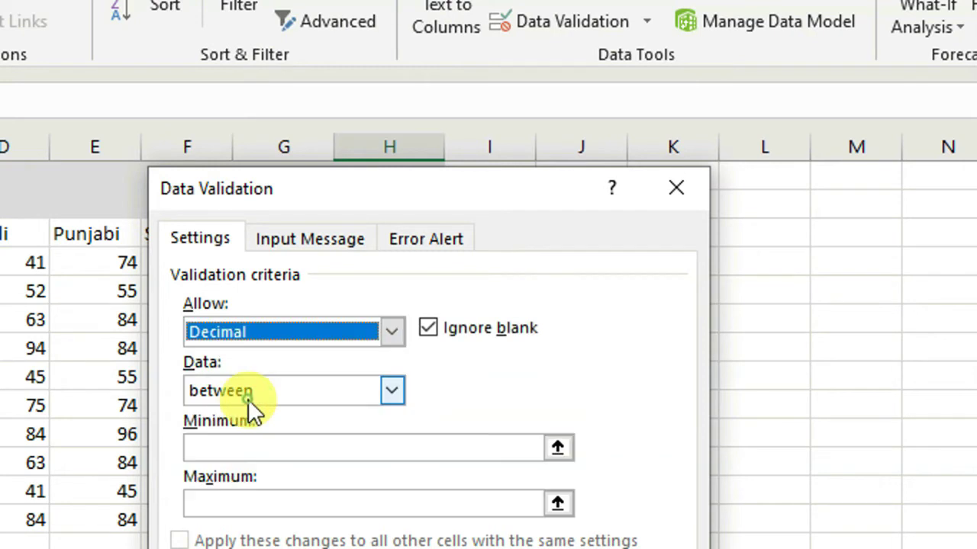
click(392, 391)
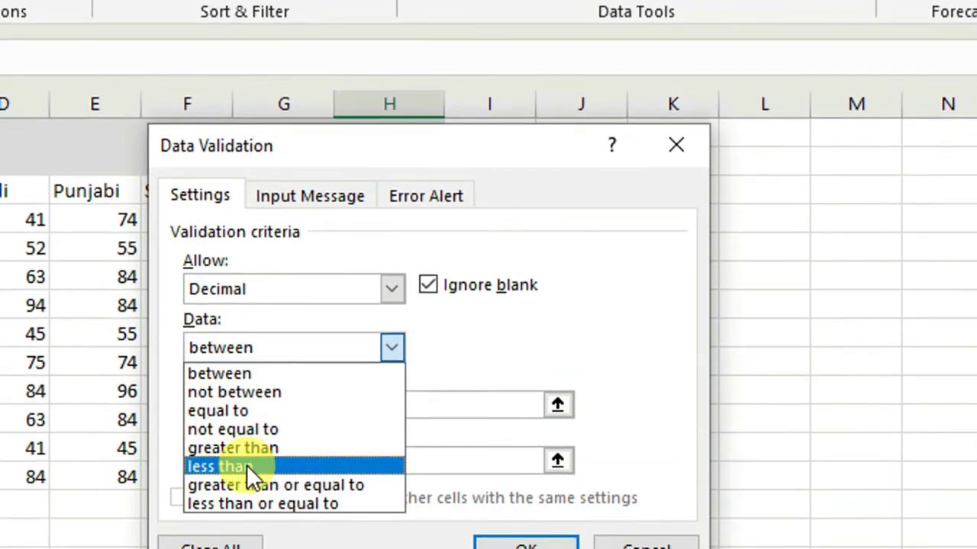
click(246, 464)
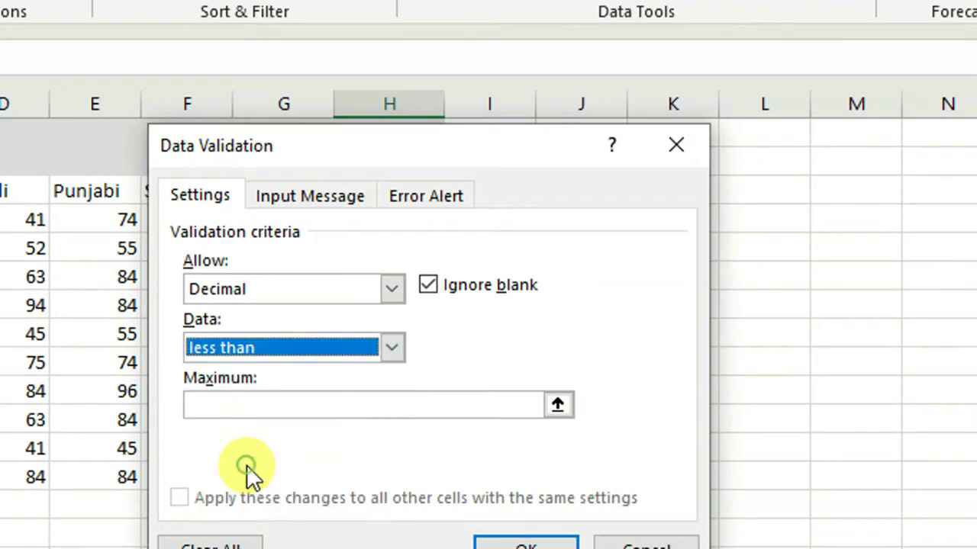
click(240, 405)
text(60.5)
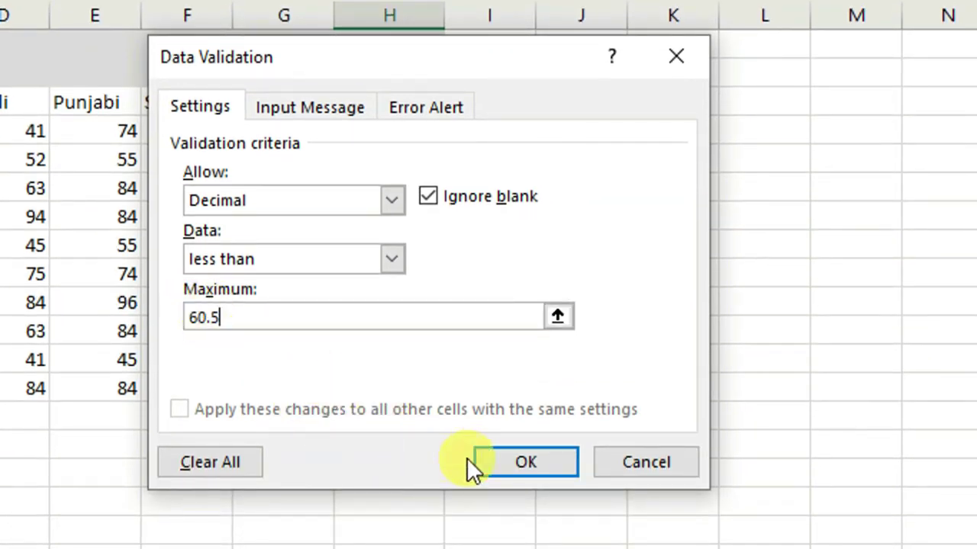
click(519, 463)
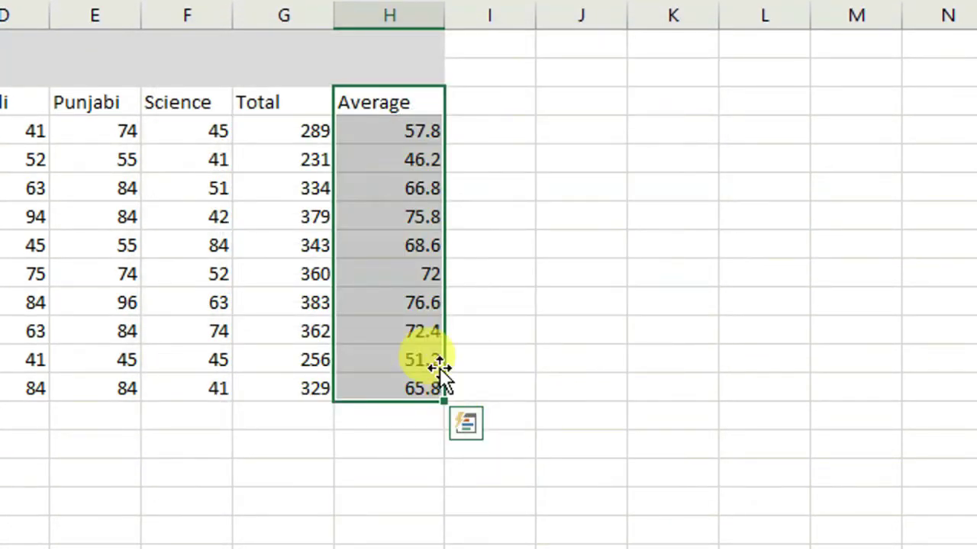
Step: Change the 76.6 average to 56.3, and see 96.2 rejected in the next cell
click(388, 303)
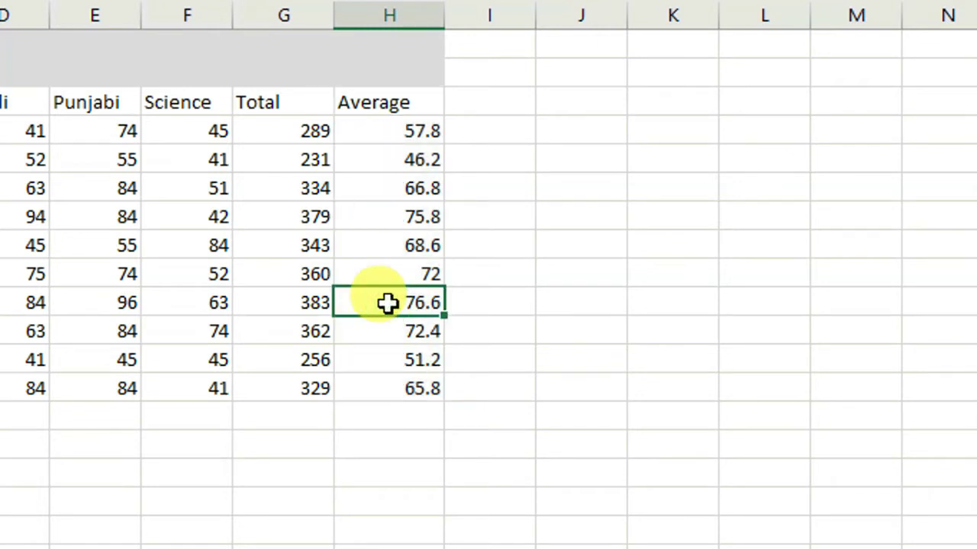
text(56.3)
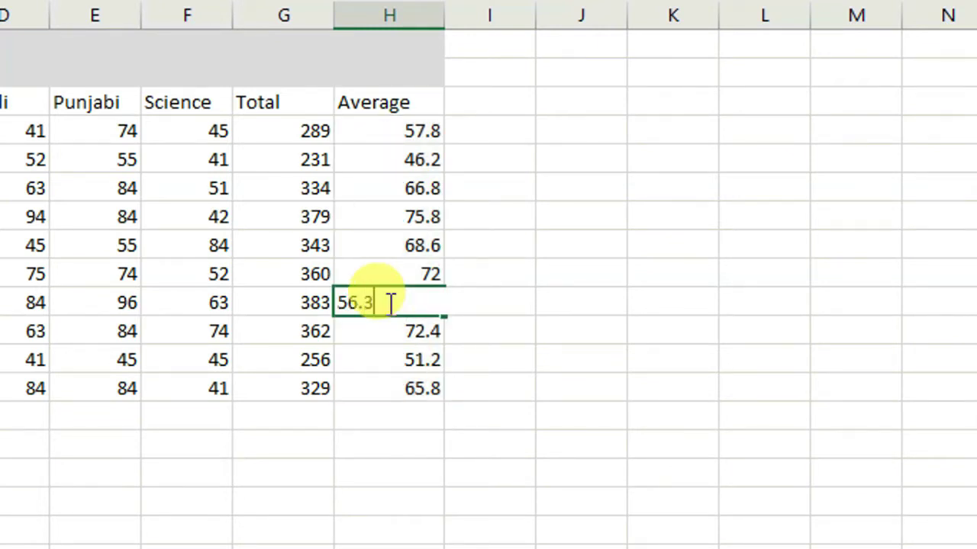
key(Return)
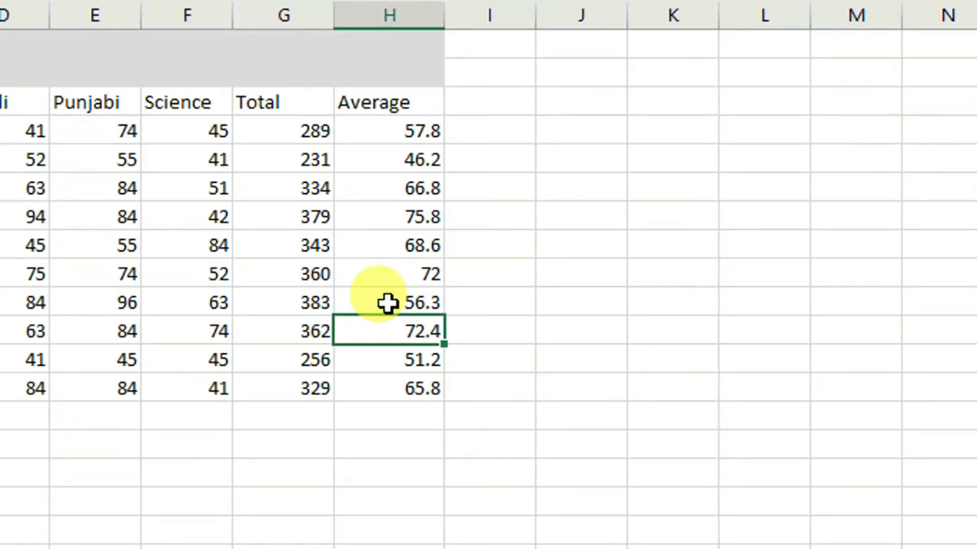
text(96.2)
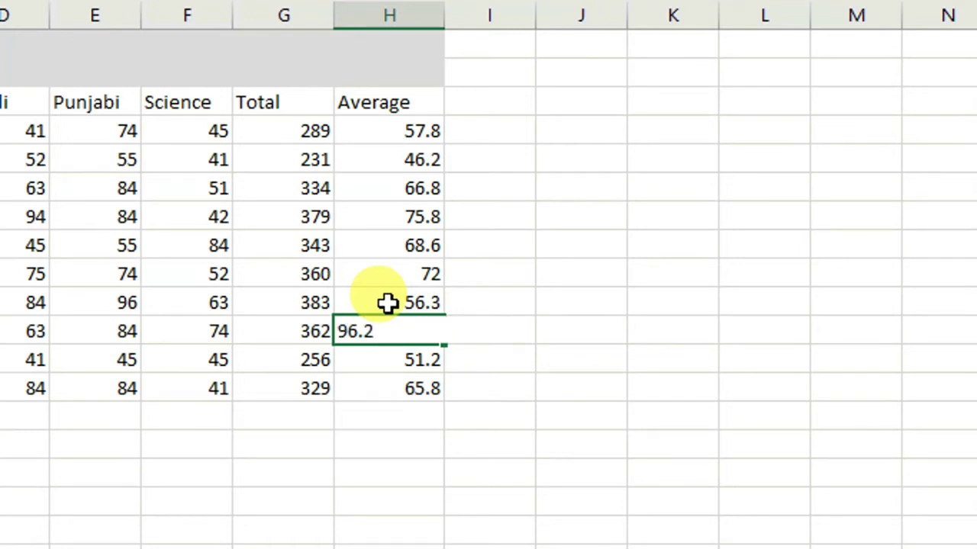
key(Return)
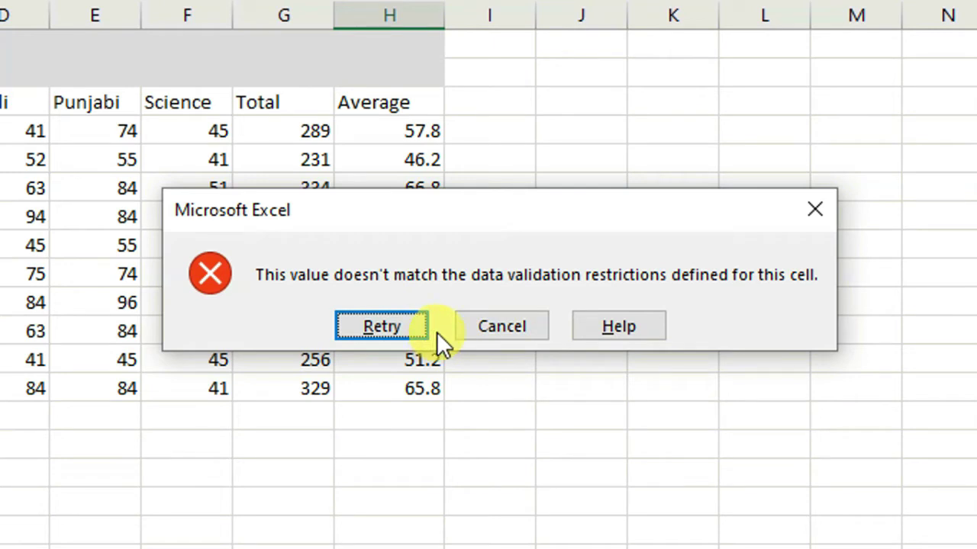
click(486, 326)
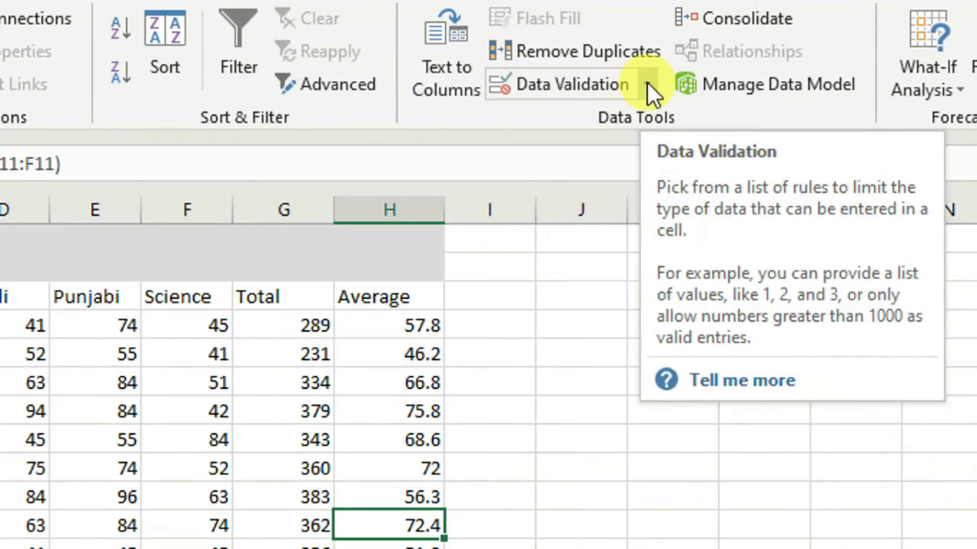
Step: Circle the invalid Average values, then clear the validation circles again
click(646, 81)
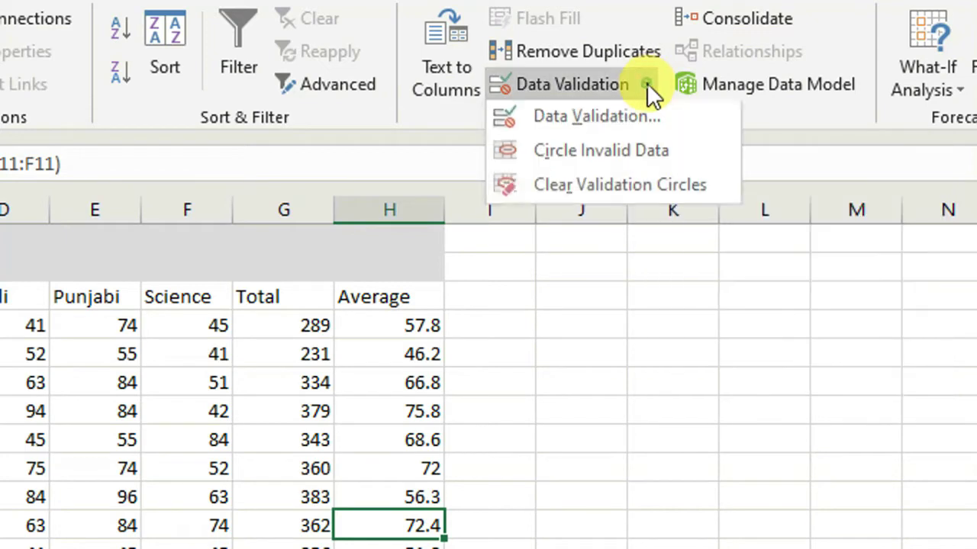
click(600, 158)
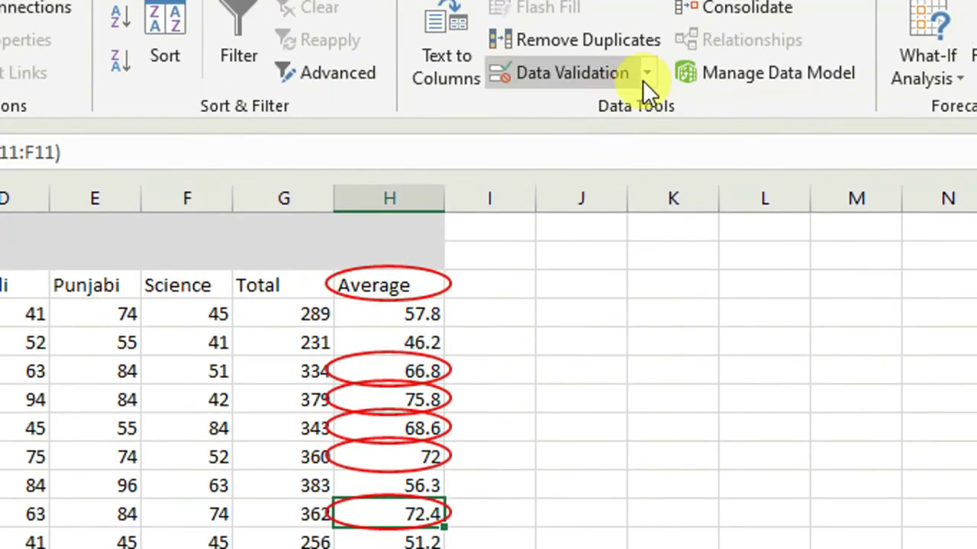
click(649, 74)
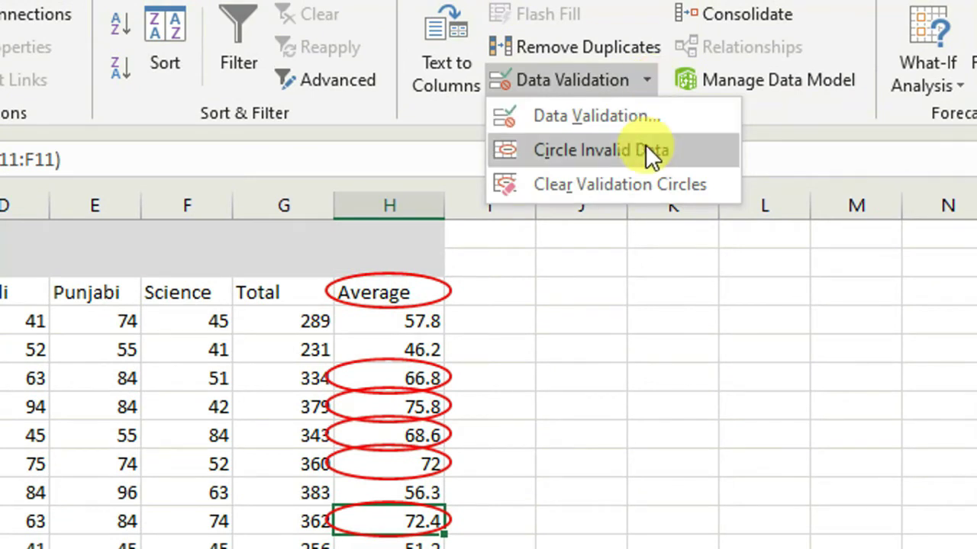
click(623, 187)
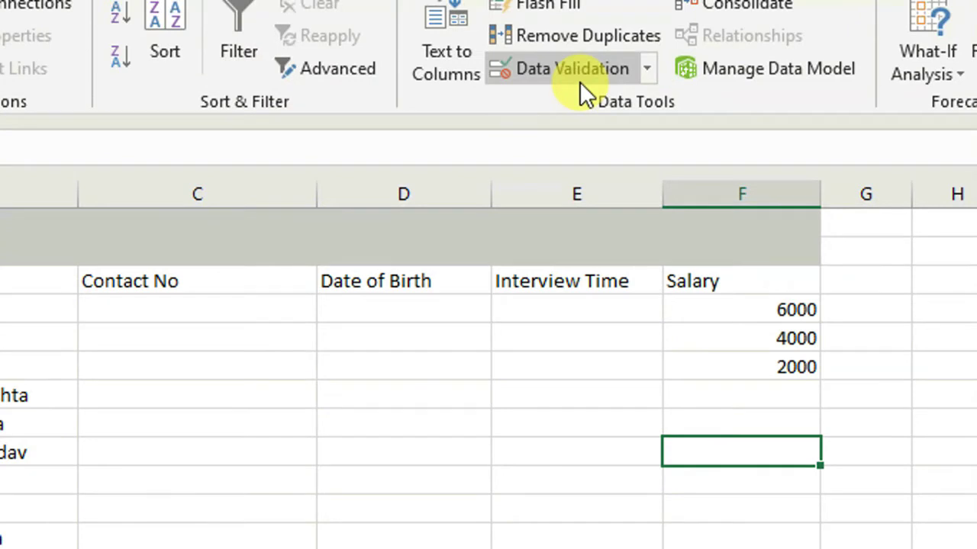
Step: Insert a new column before Salary with the header Month
click(579, 81)
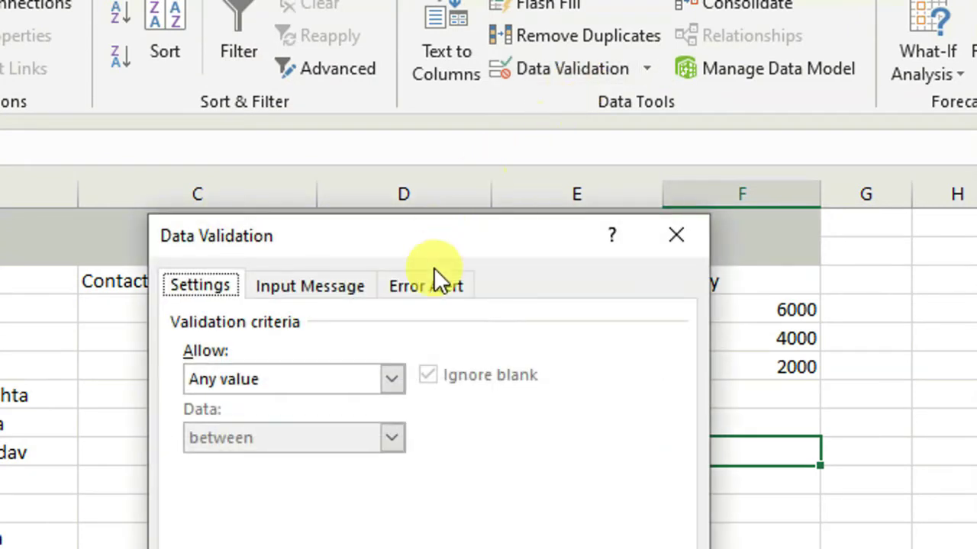
click(393, 382)
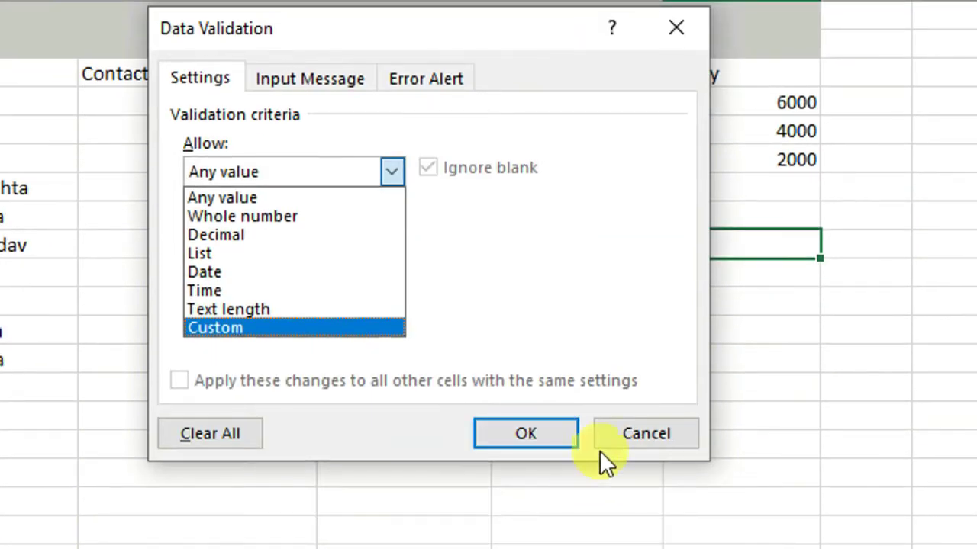
click(645, 432)
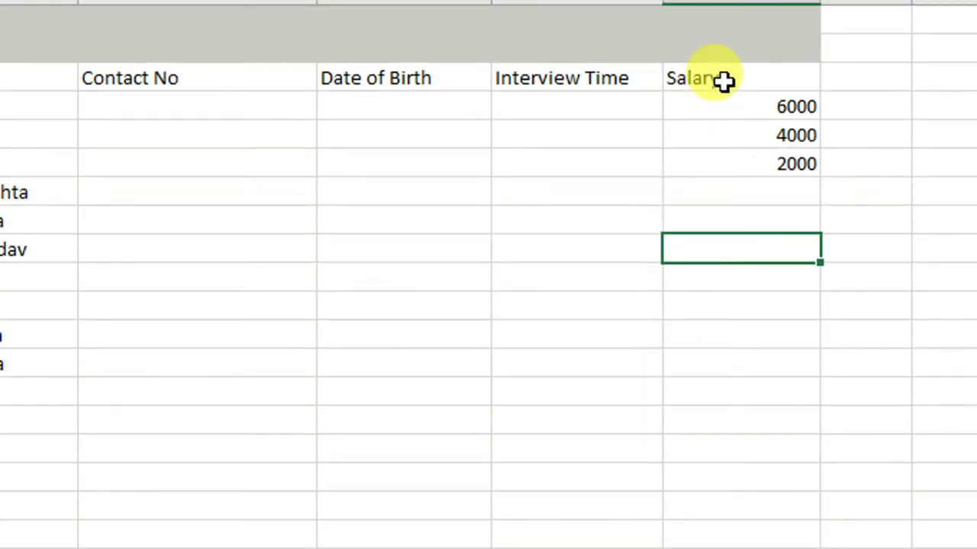
click(721, 82)
click(47, 4)
text(Month)
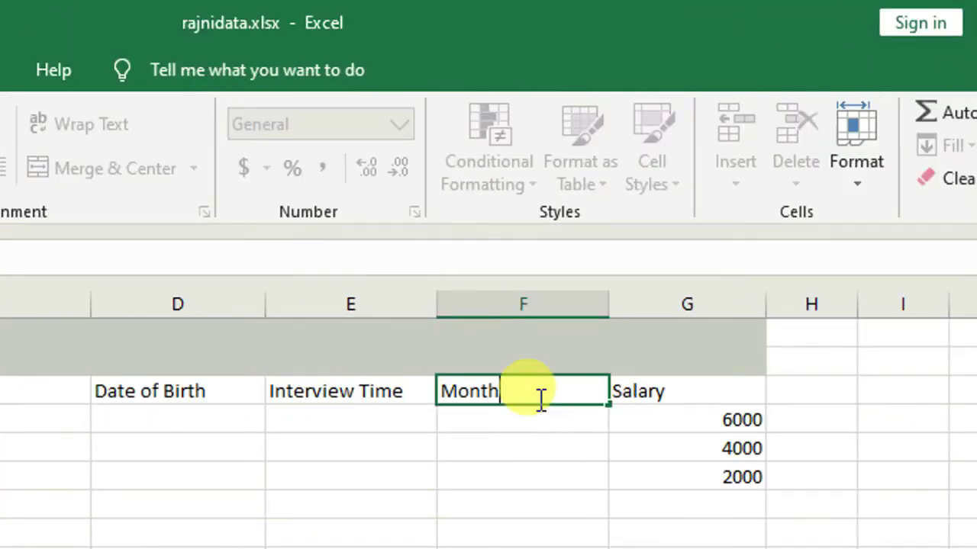
key(Return)
Step: Try jan and april under Month, then clear both test entries
text(jan)
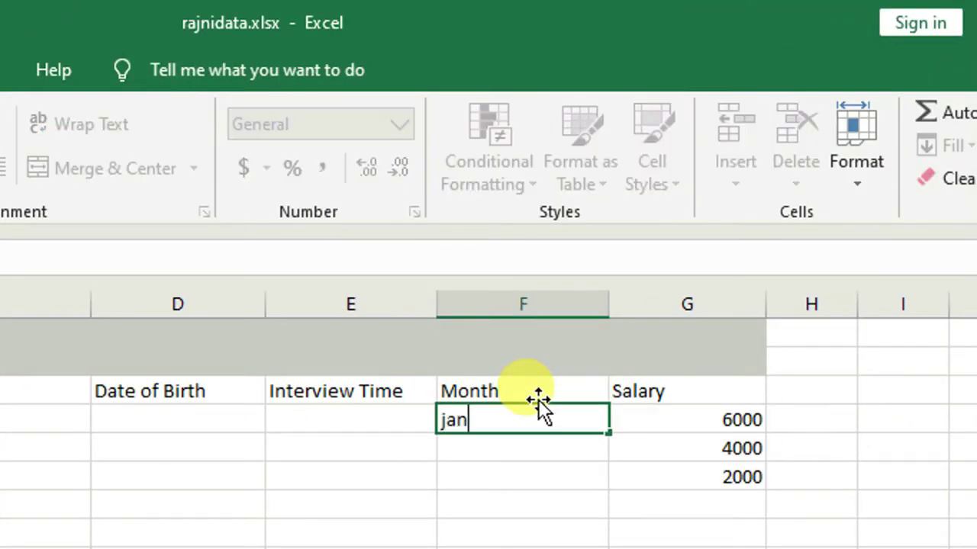
key(Return)
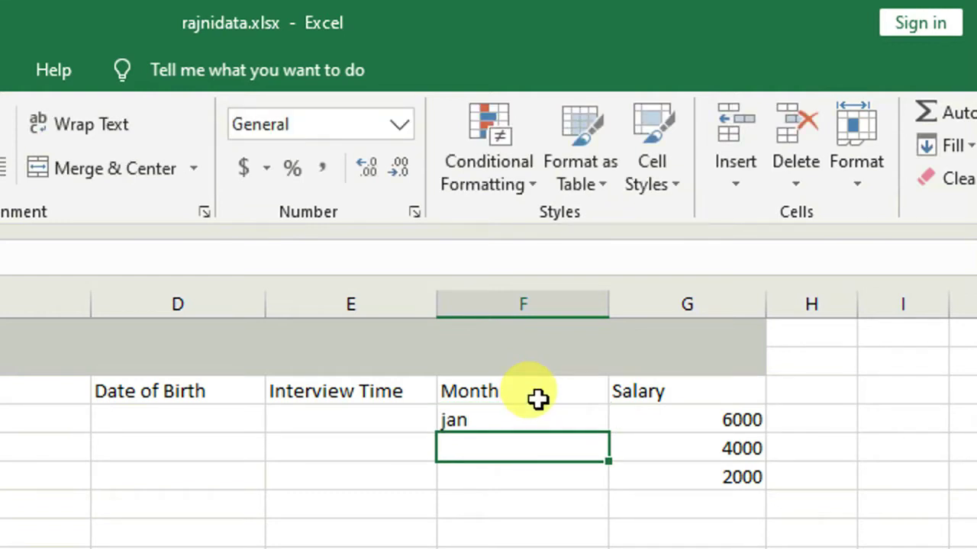
text(april)
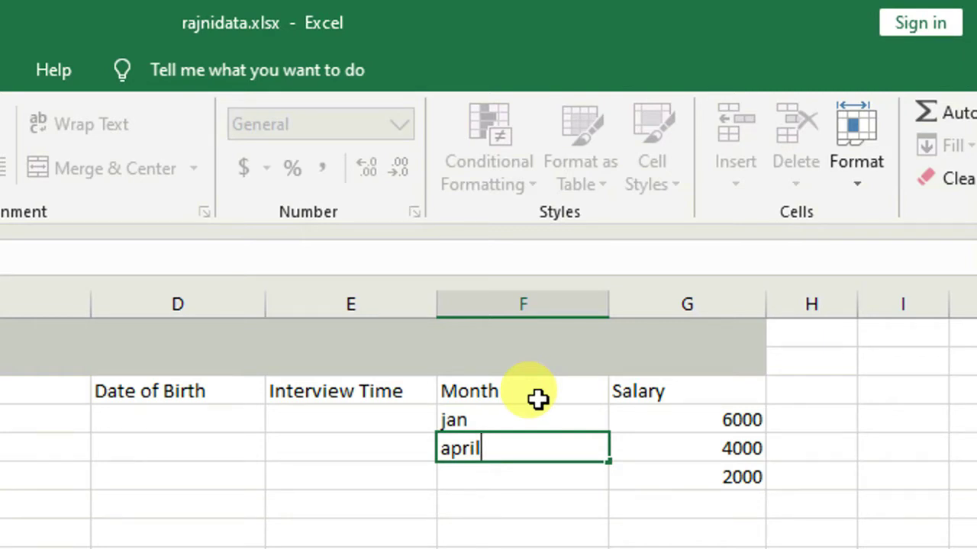
key(BackSpace)
key(BackSpace)
key(BackSpace)
key(BackSpace)
key(BackSpace)
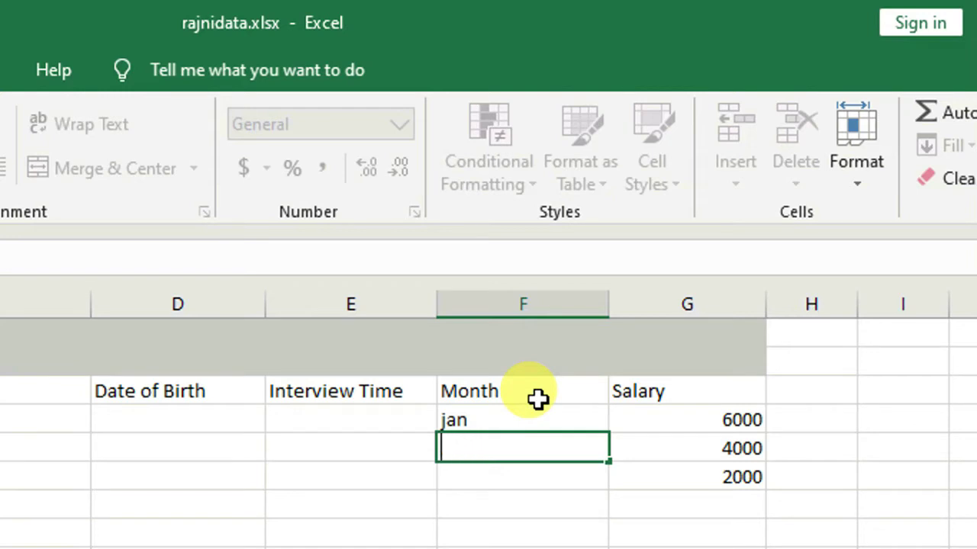
key(Up)
key(BackSpace)
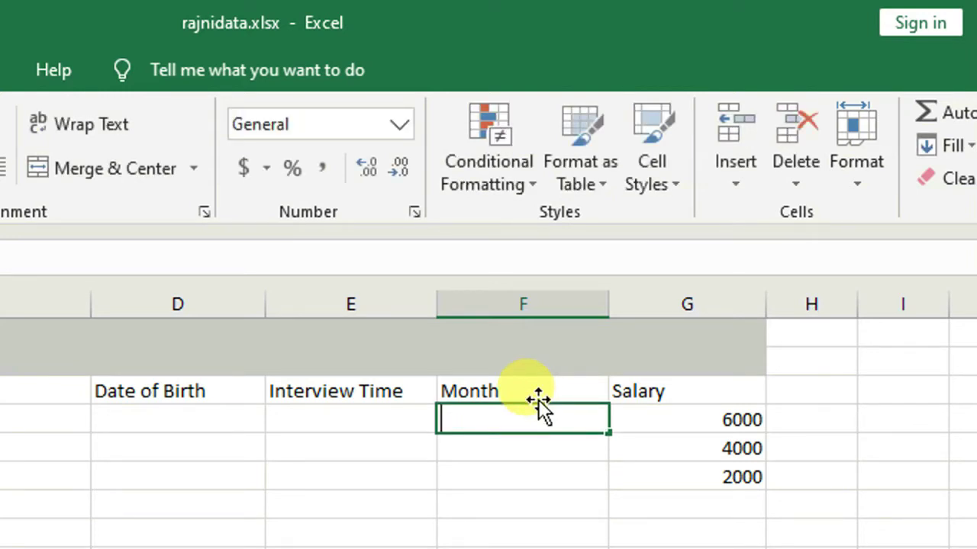
click(535, 481)
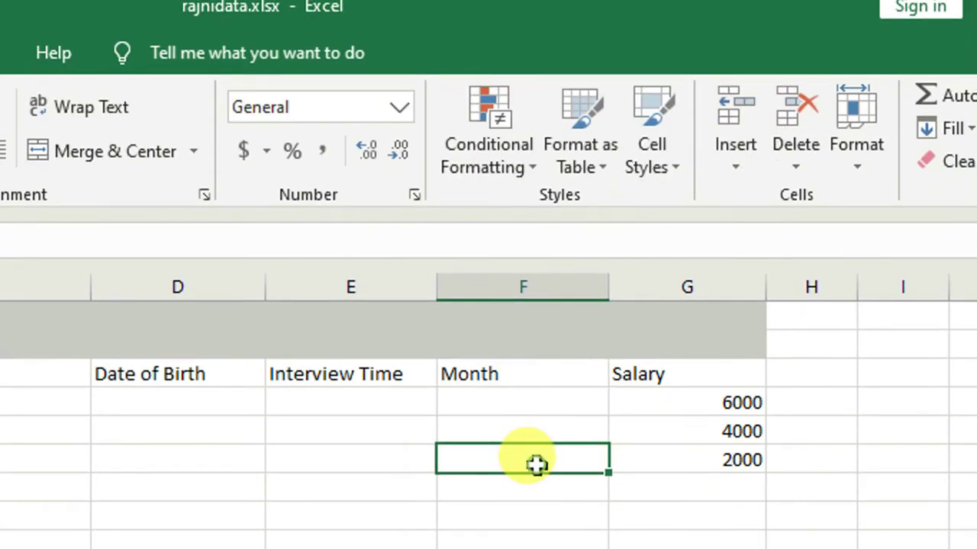
click(526, 423)
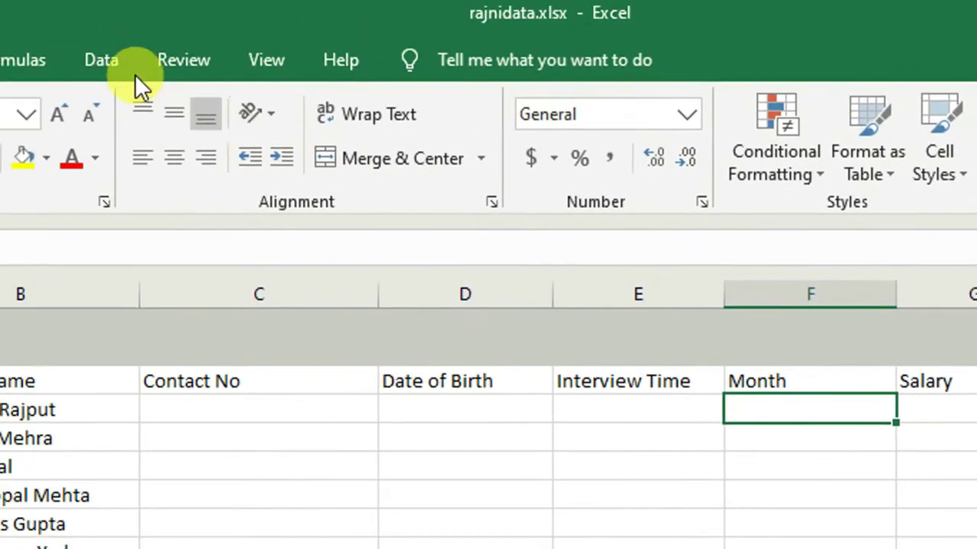
click(128, 70)
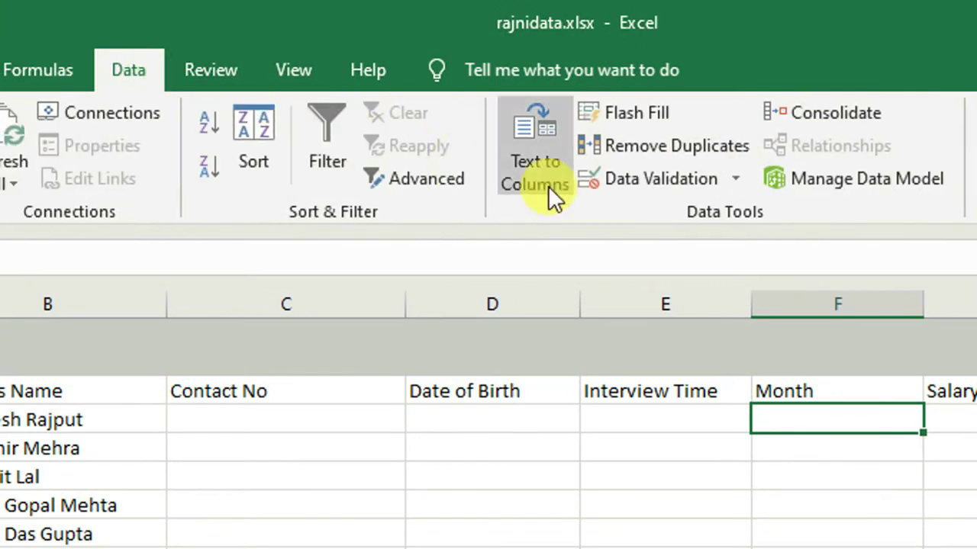
Step: Give the first Month cell a list validation of months jan, feb, mar, april, may, june
click(661, 181)
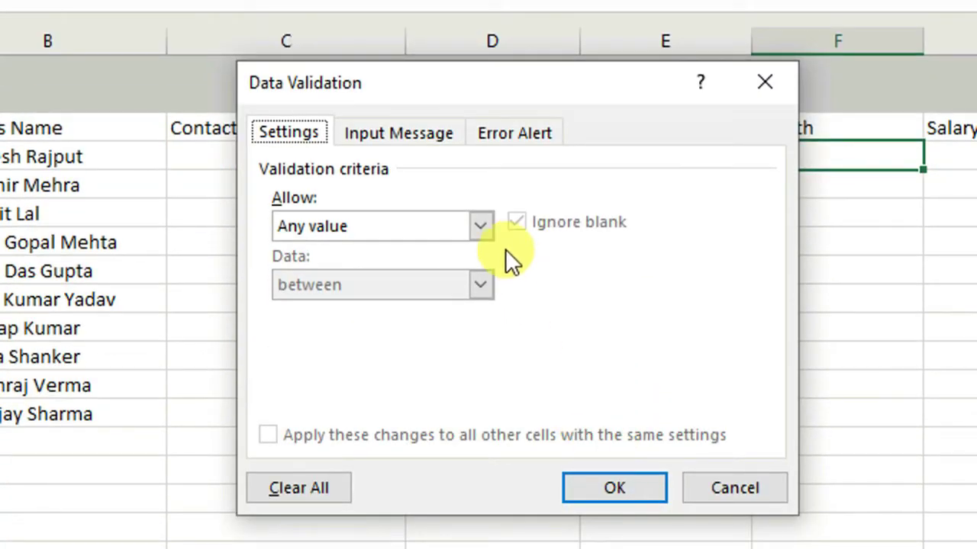
click(480, 489)
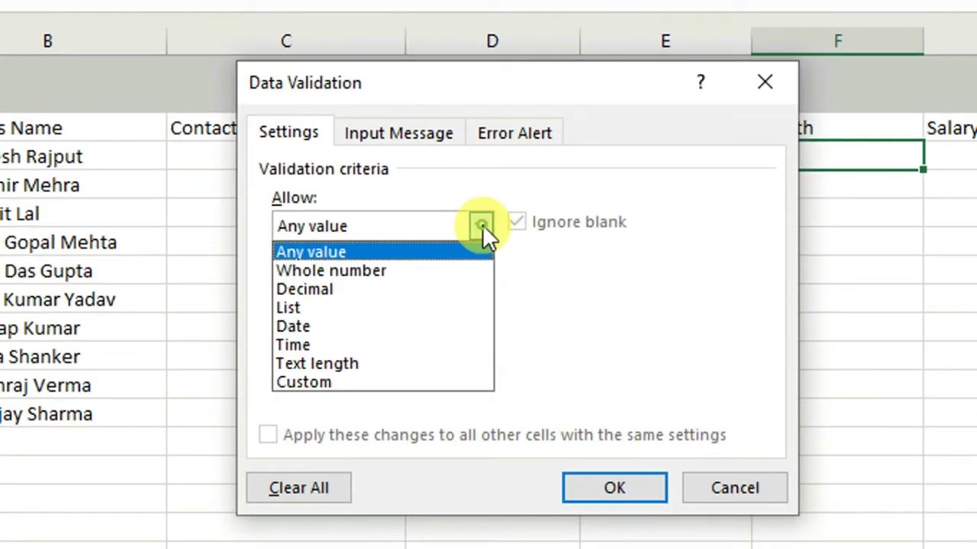
click(310, 308)
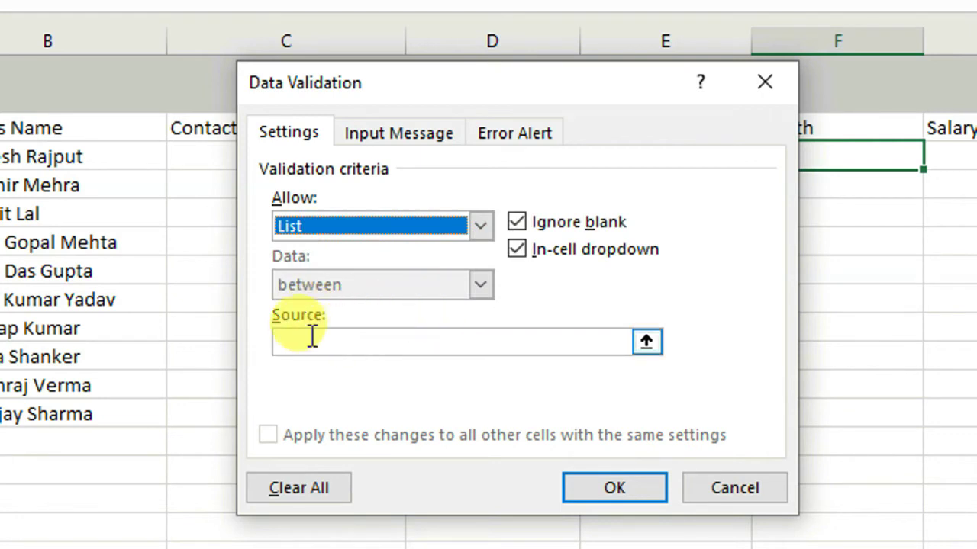
click(311, 345)
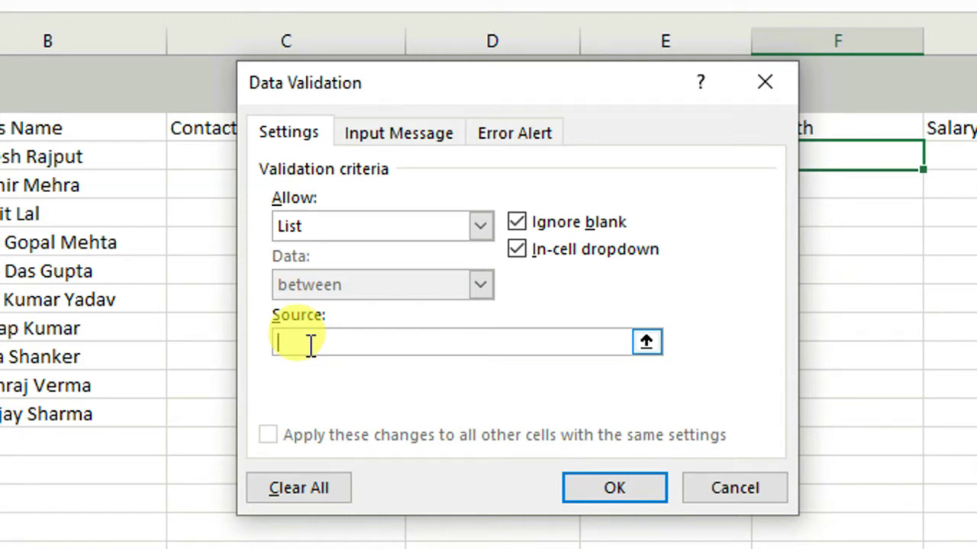
text(an,feb,mar,apri)
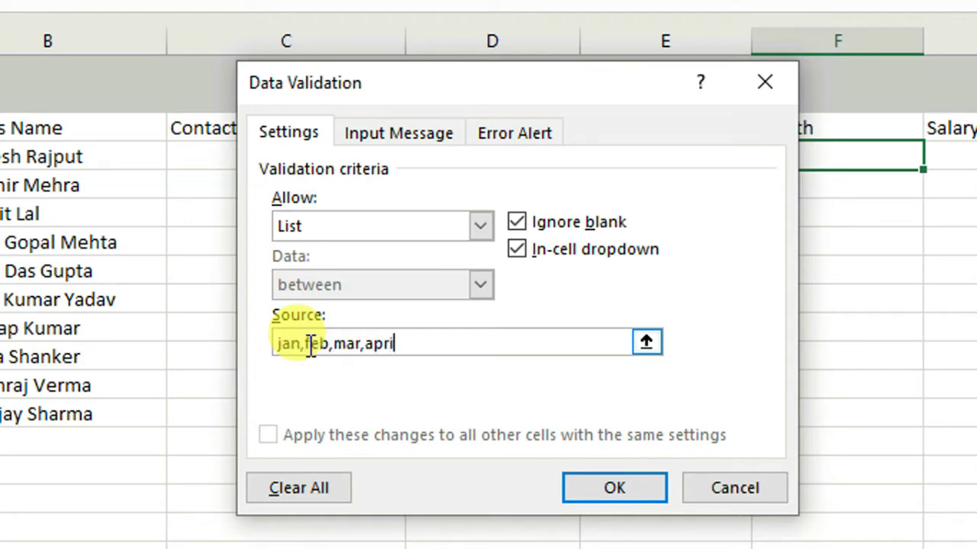
text(l,may,june)
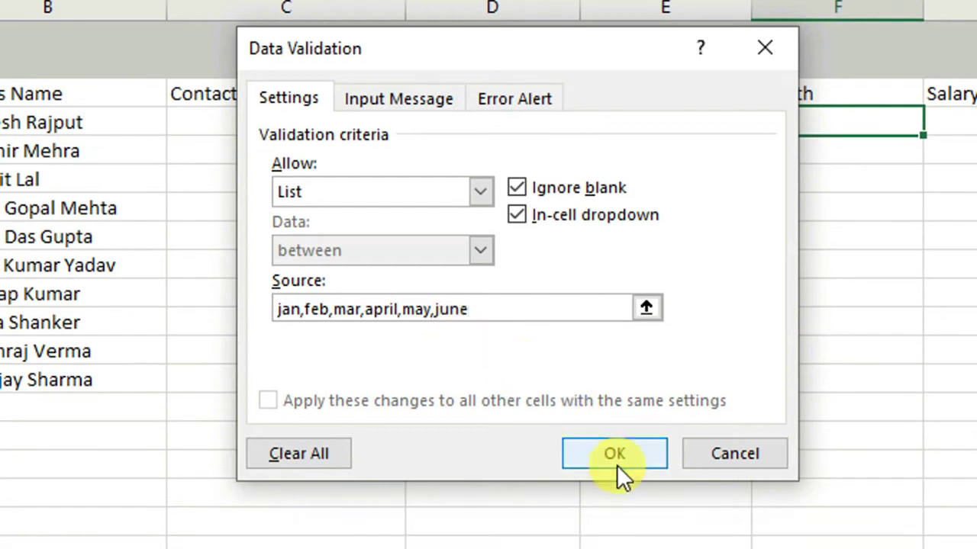
click(617, 487)
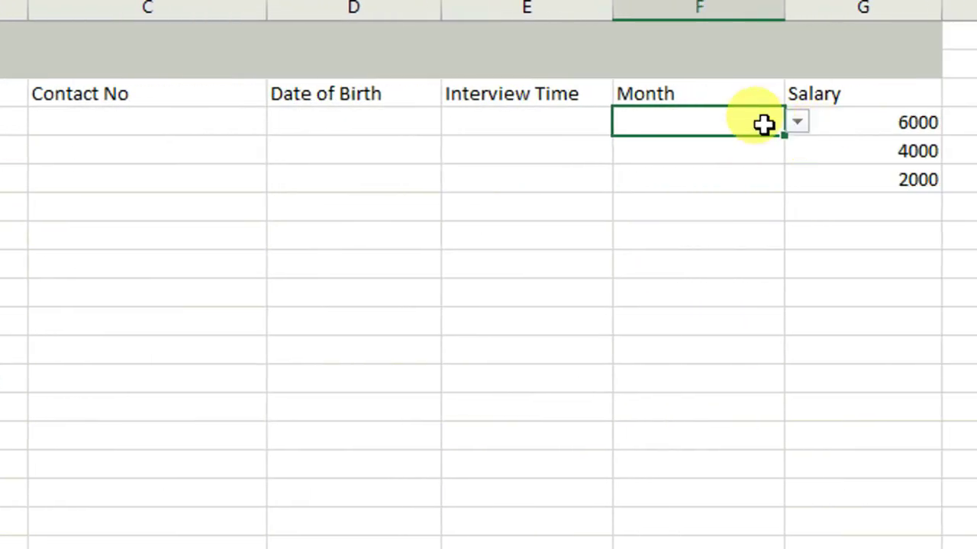
Step: Try choosing months such as may from the first Month cell's dropdown
click(732, 179)
click(729, 131)
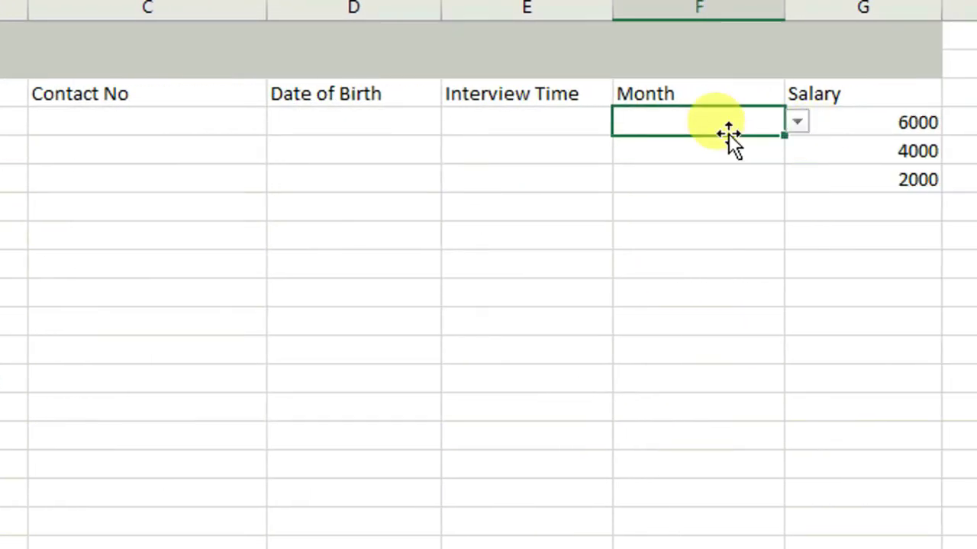
click(800, 123)
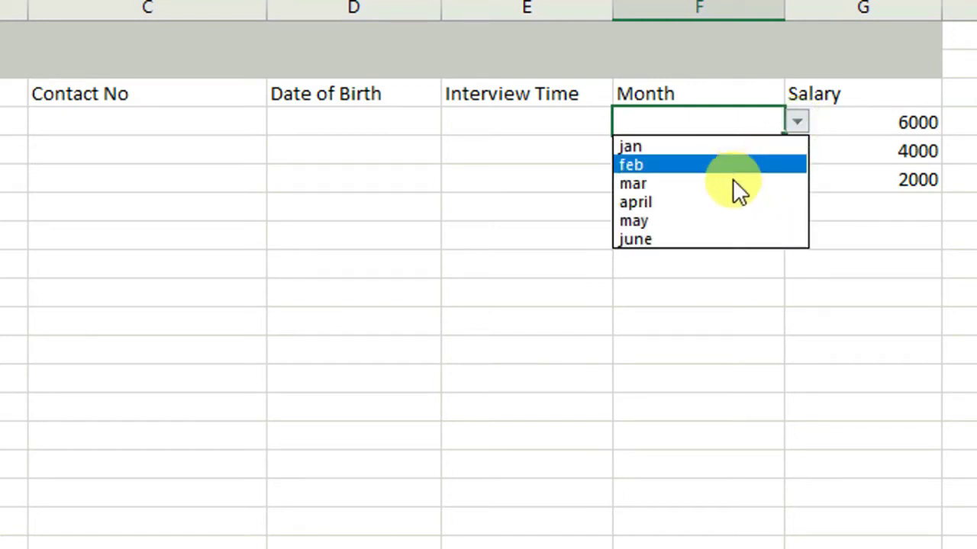
click(647, 176)
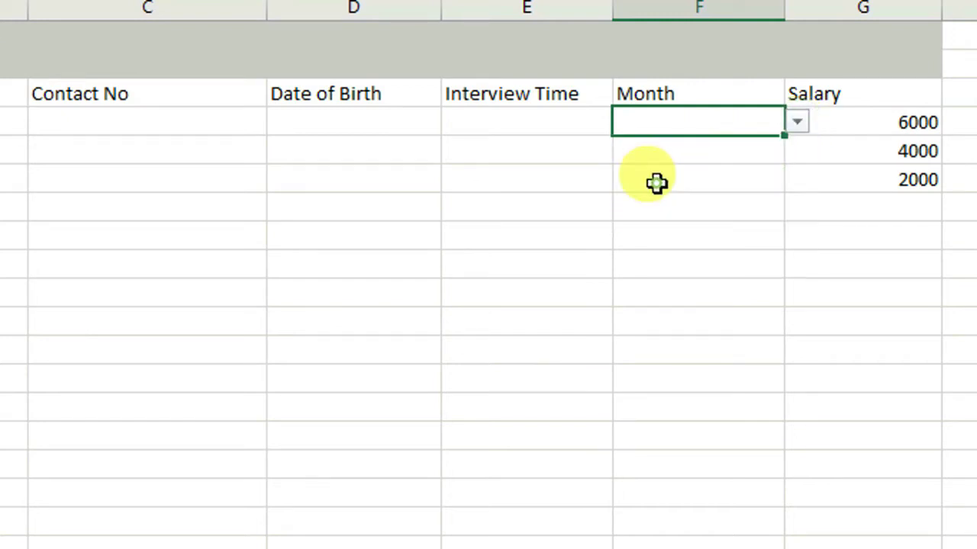
click(797, 126)
click(657, 222)
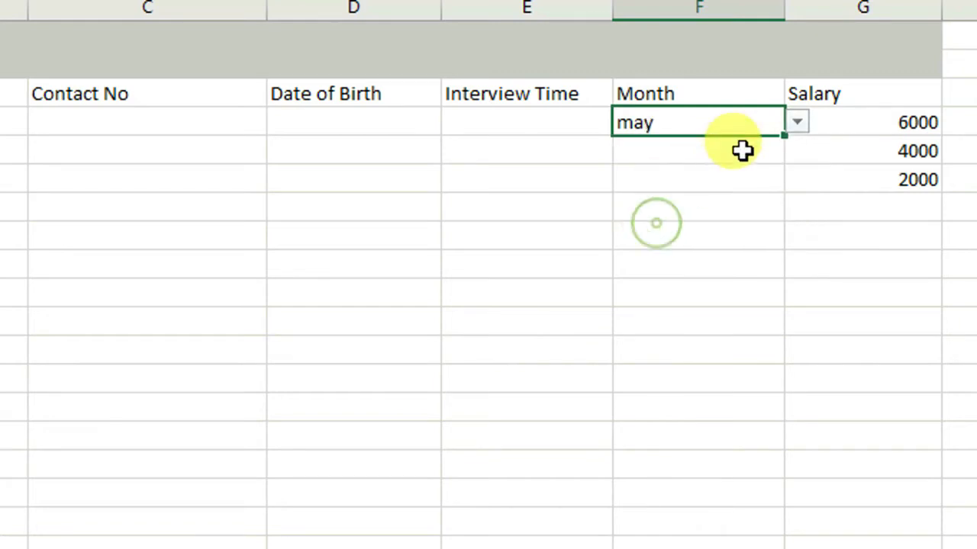
click(797, 124)
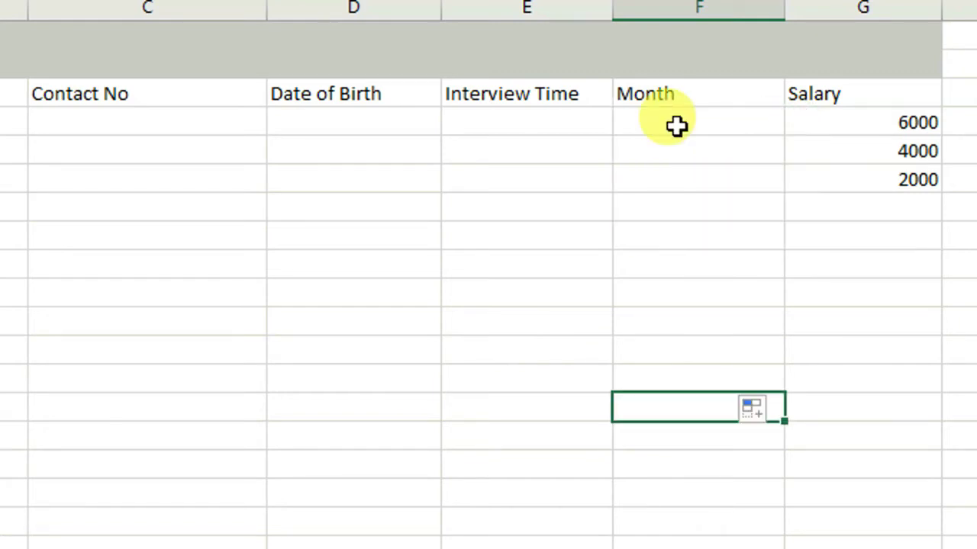
click(677, 126)
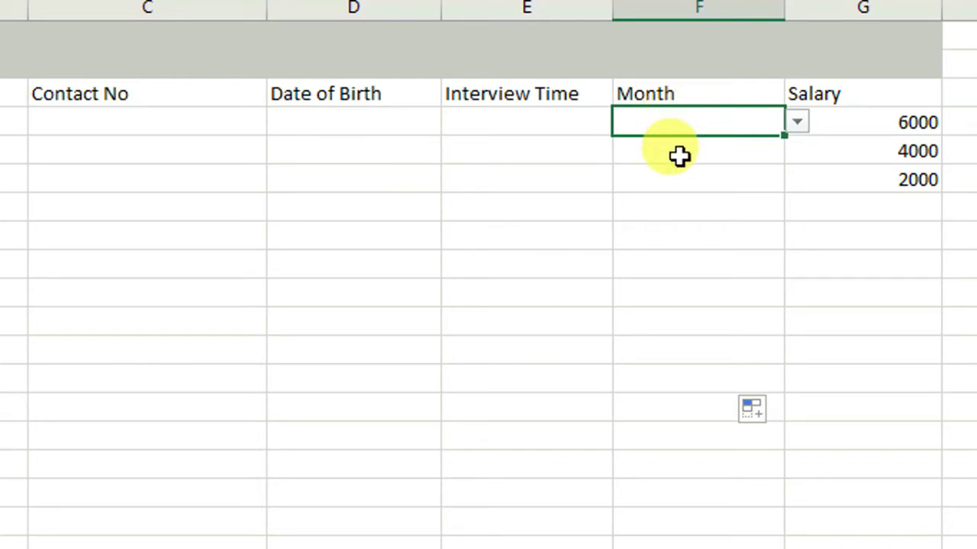
click(695, 202)
click(684, 122)
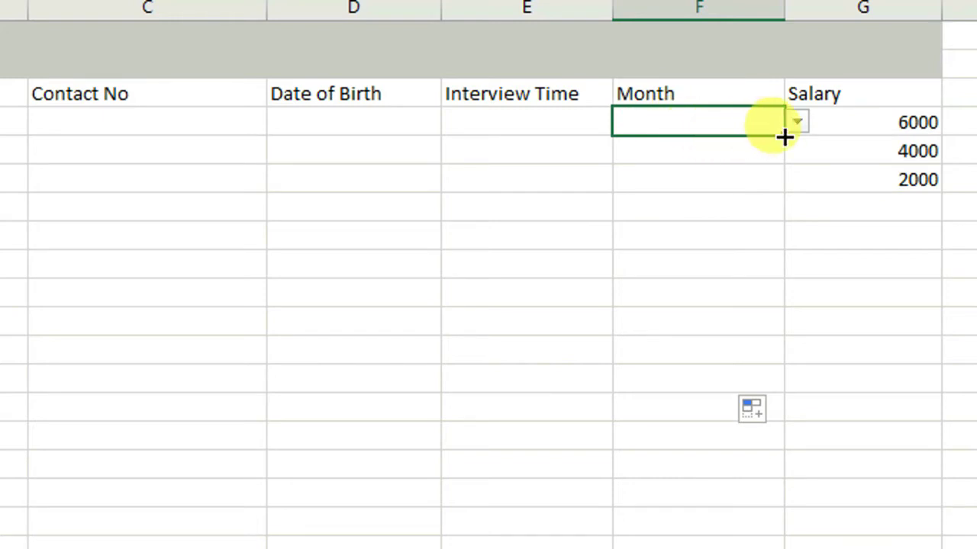
Step: Copy the month validation down column F to row 10 and choose april, mar, mar in F3–F5
drag(784, 136, 774, 416)
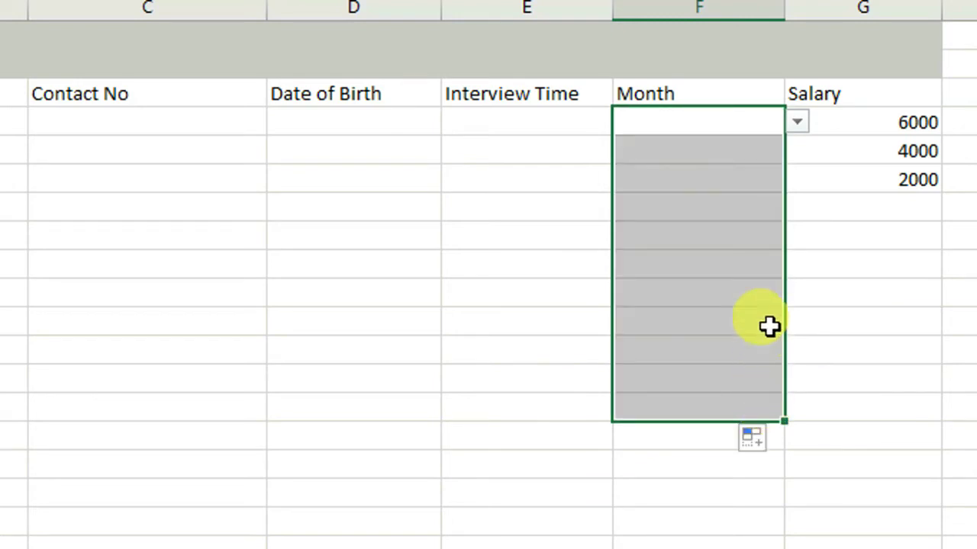
click(709, 165)
click(798, 151)
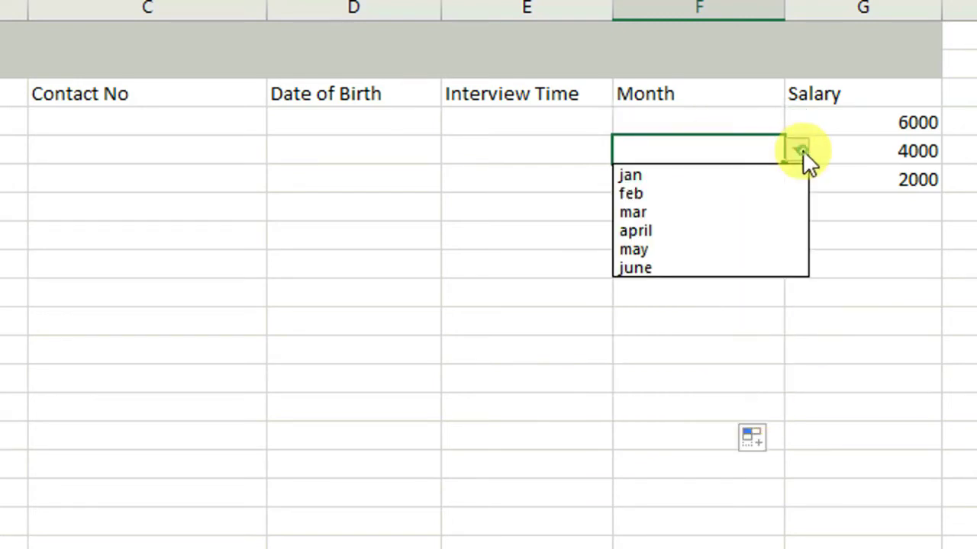
click(710, 230)
click(706, 181)
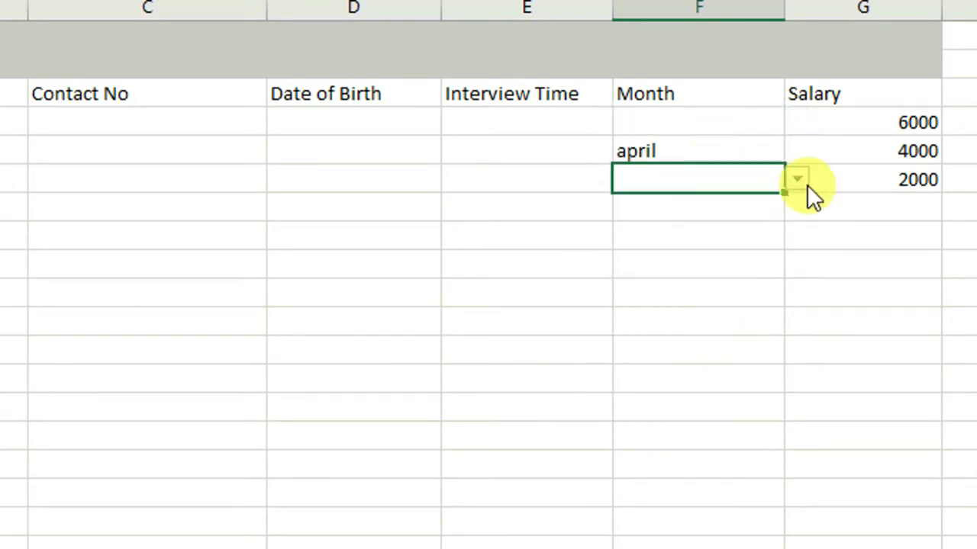
click(801, 184)
click(667, 243)
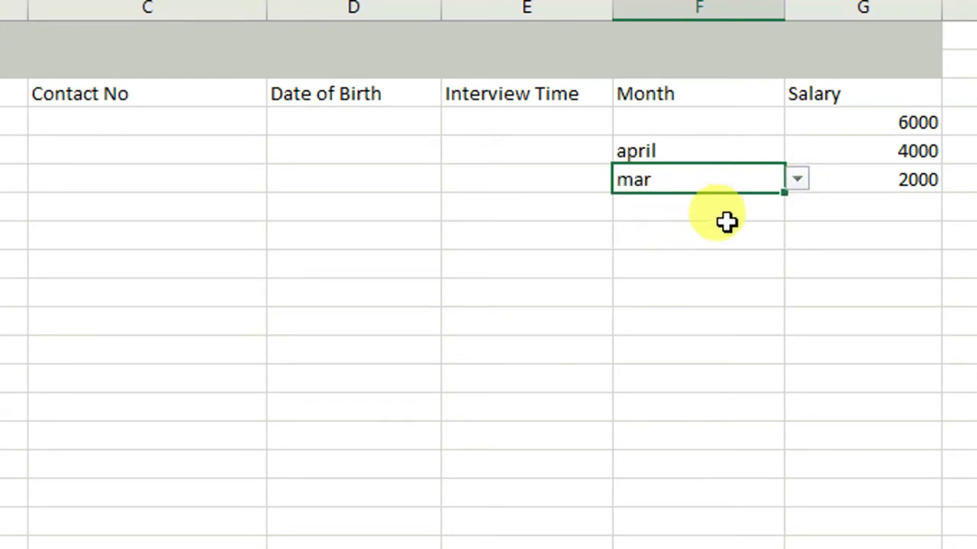
click(721, 213)
click(794, 209)
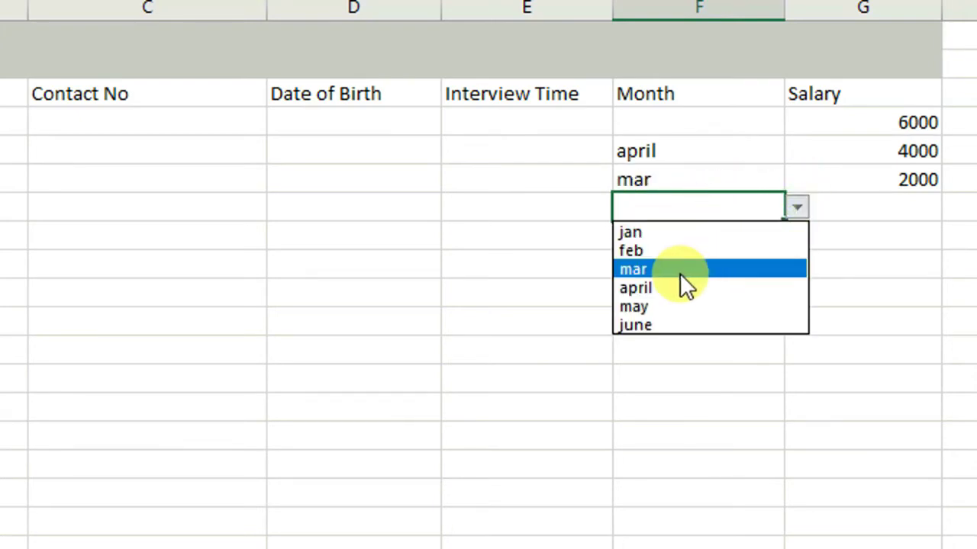
click(680, 271)
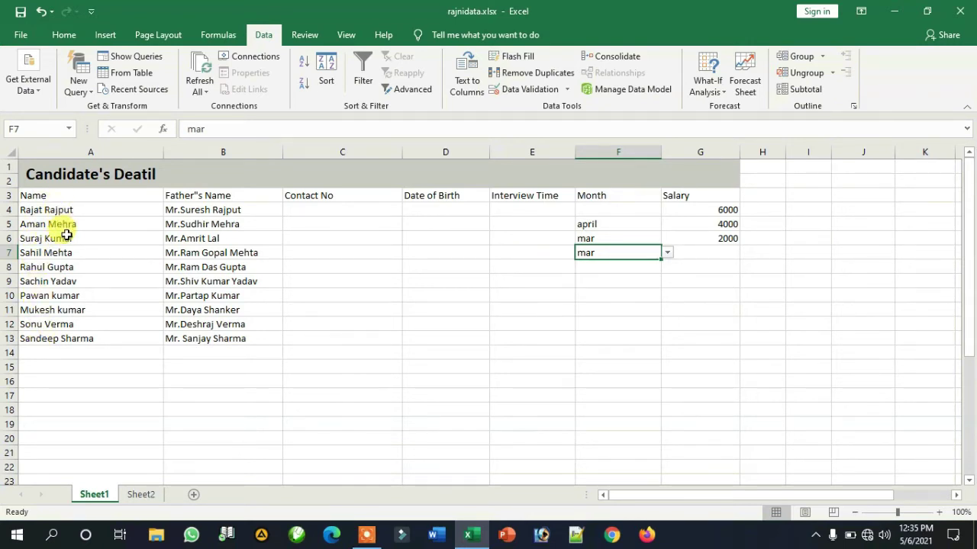
Step: Give cell B18 a list validation sourced from the candidate names in A4:A13
click(217, 412)
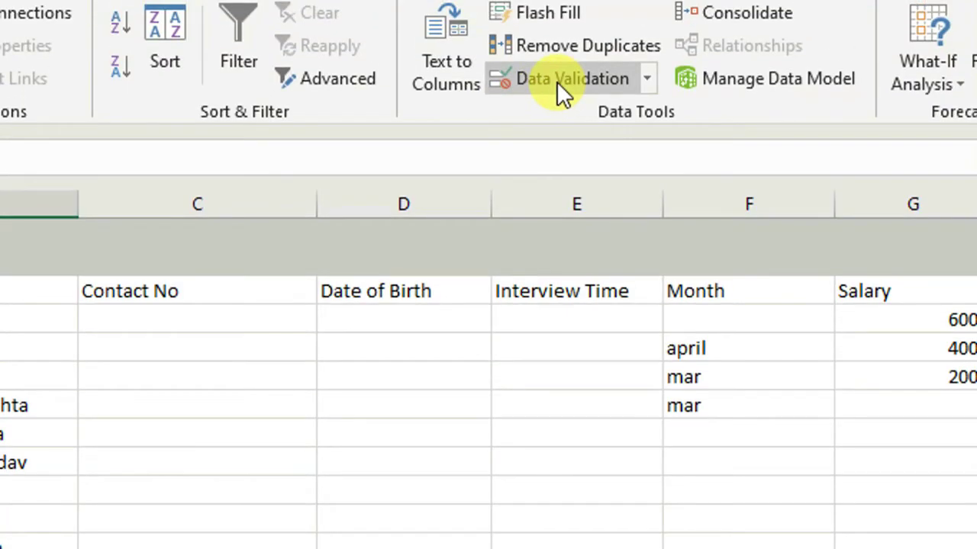
click(556, 81)
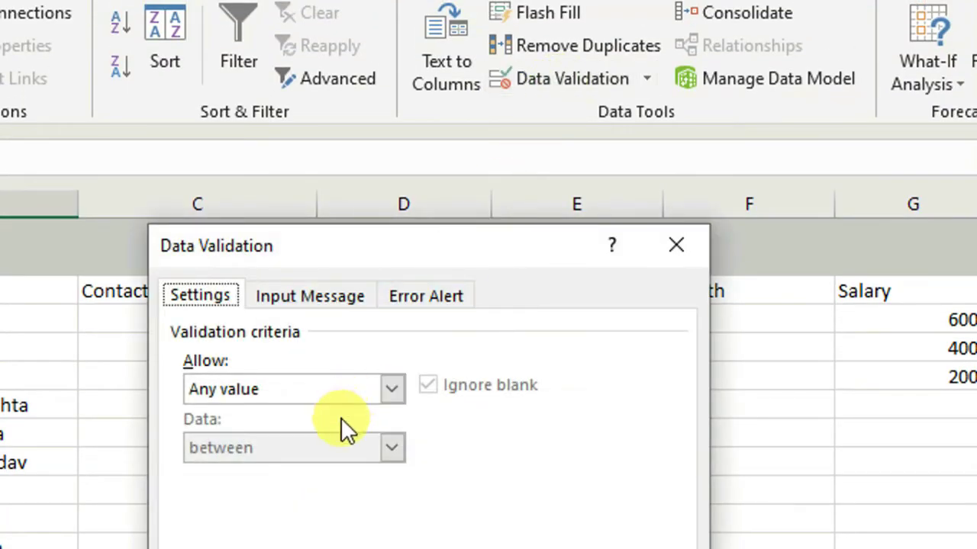
click(391, 392)
click(247, 469)
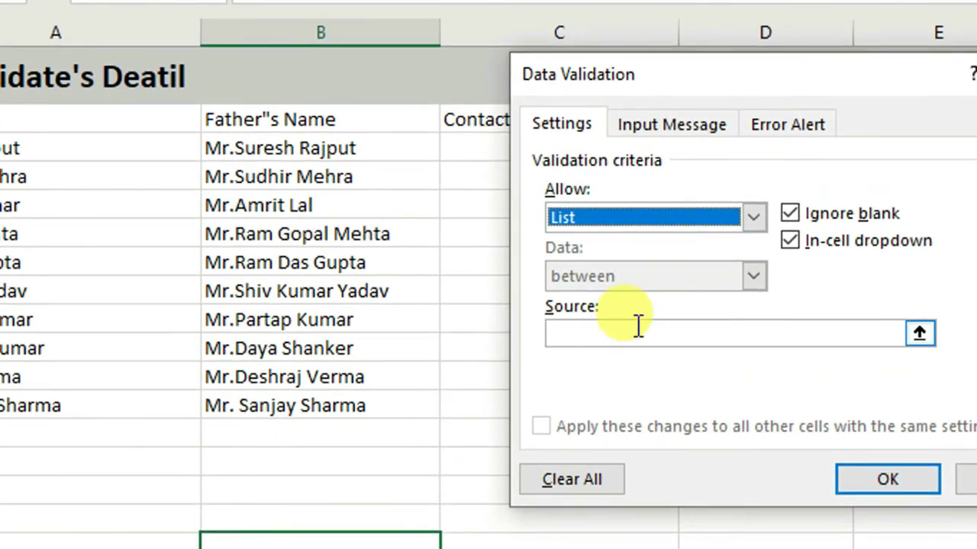
click(326, 396)
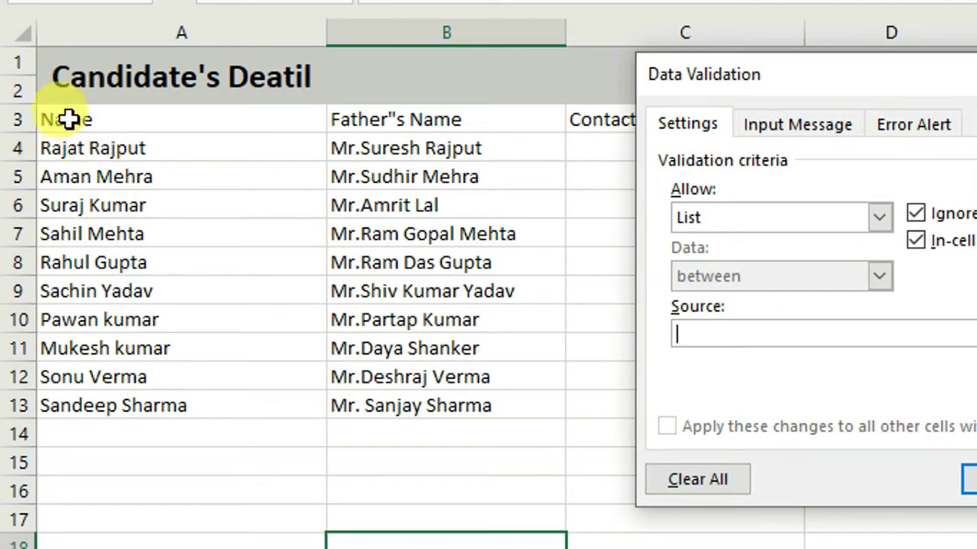
click(61, 147)
drag(61, 147, 135, 407)
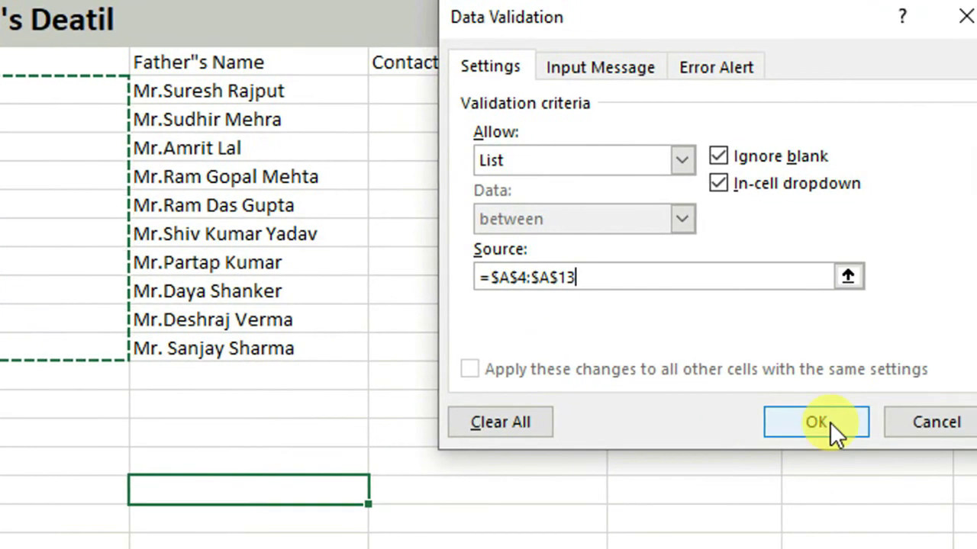
click(834, 432)
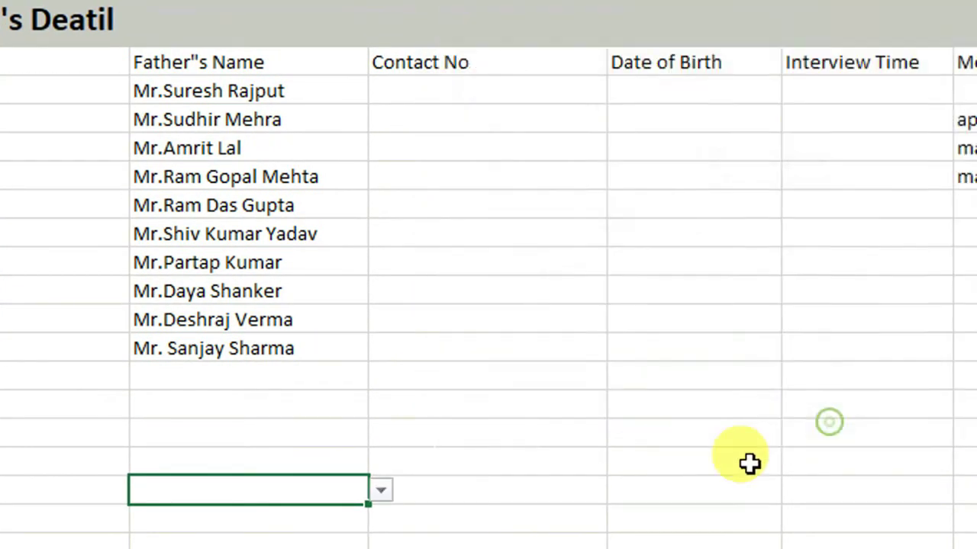
Step: Pick a candidate name from B18's dropdown and review its validation settings
scroll(392, 465, down, 1)
click(384, 193)
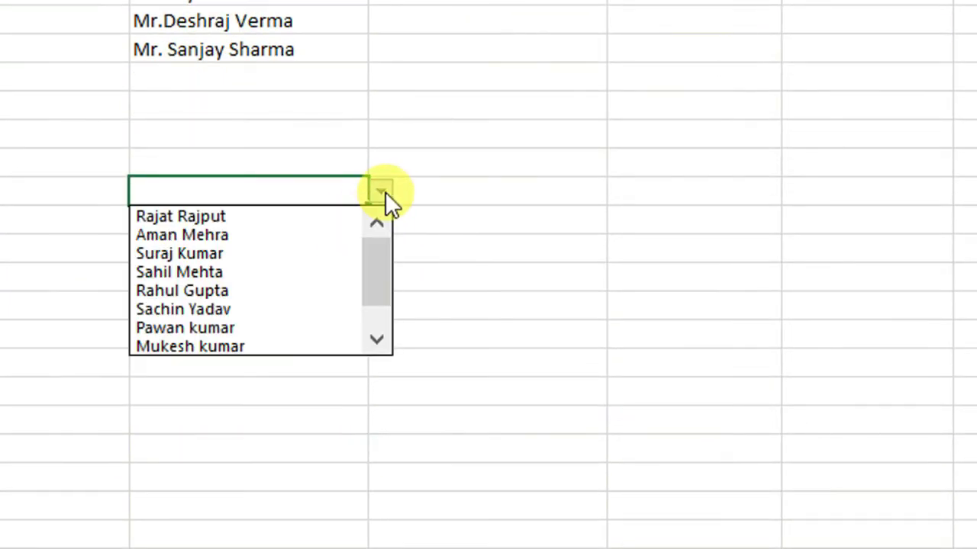
click(200, 291)
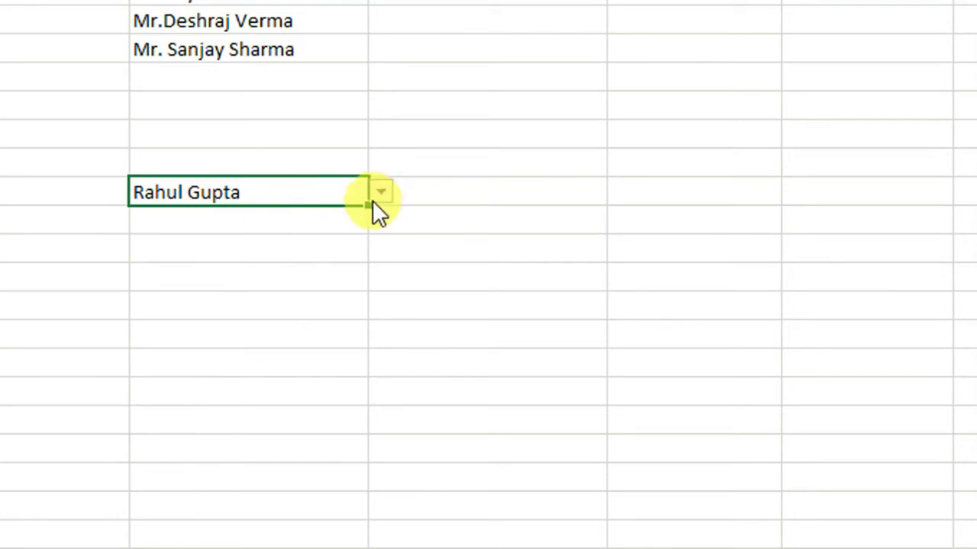
click(376, 195)
click(242, 310)
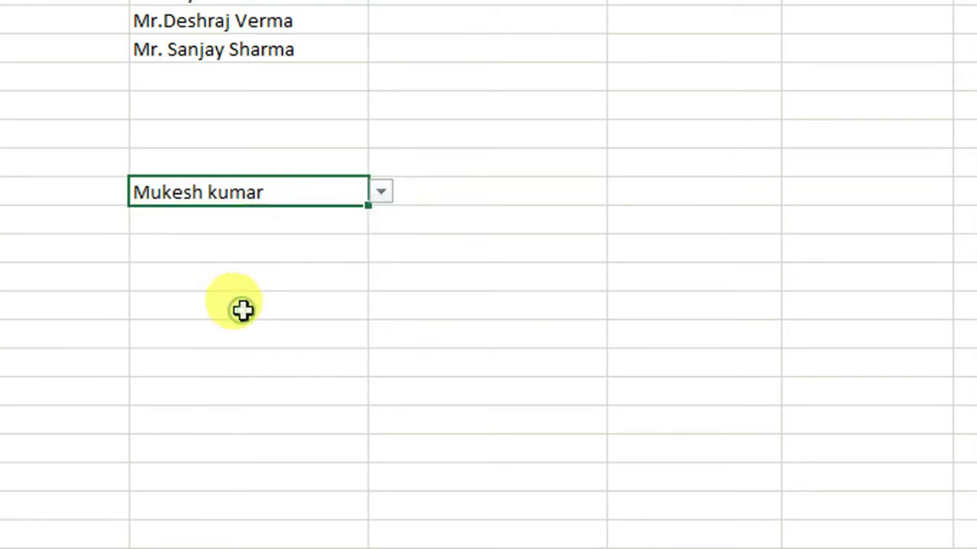
click(289, 294)
click(294, 192)
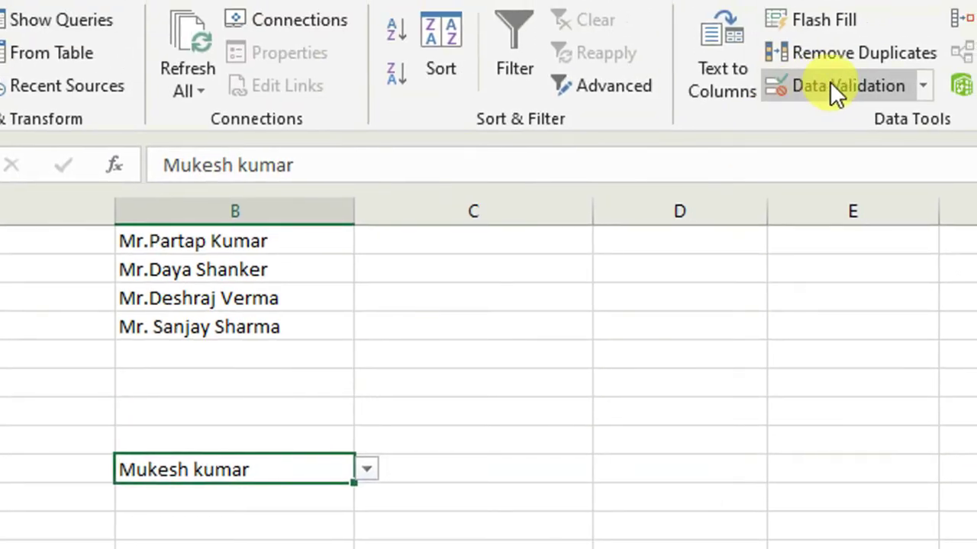
click(830, 81)
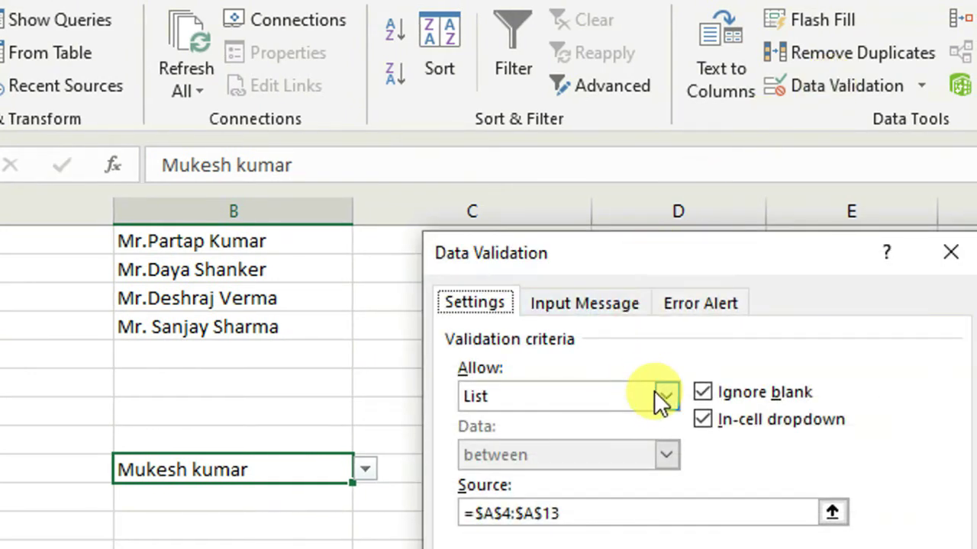
click(665, 396)
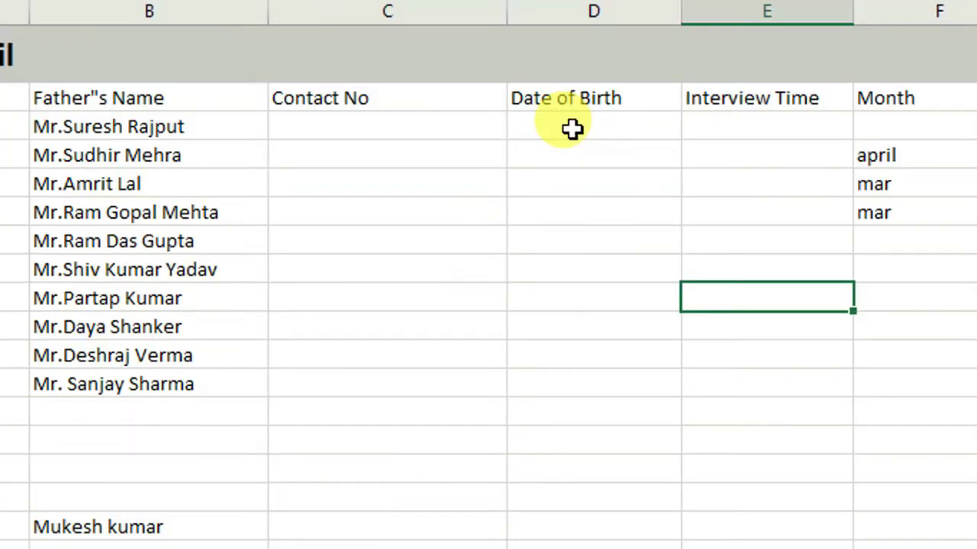
click(569, 127)
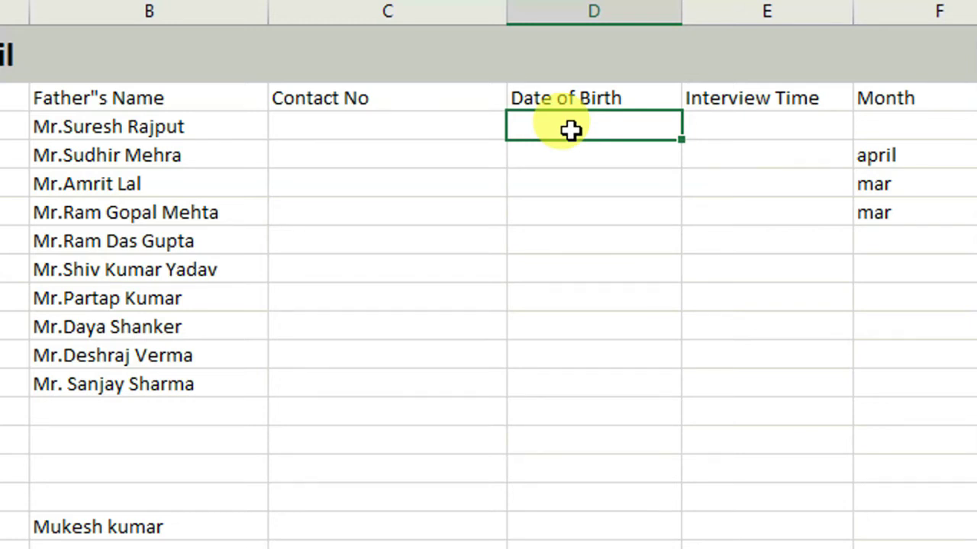
Step: Limit the ten candidates' Date of Birth cells to dates from 1/1/1995 to 12/31/2015
drag(570, 130, 570, 255)
click(639, 275)
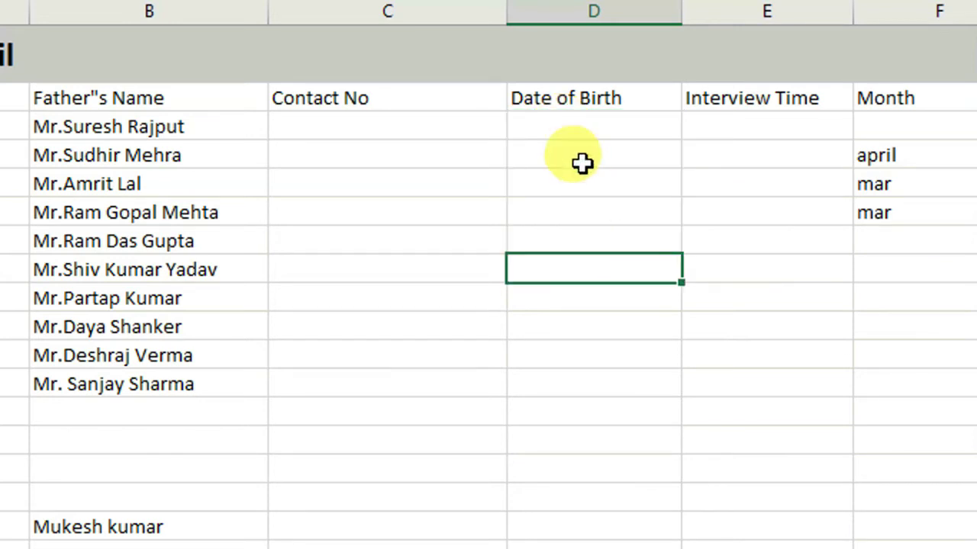
drag(560, 133, 563, 383)
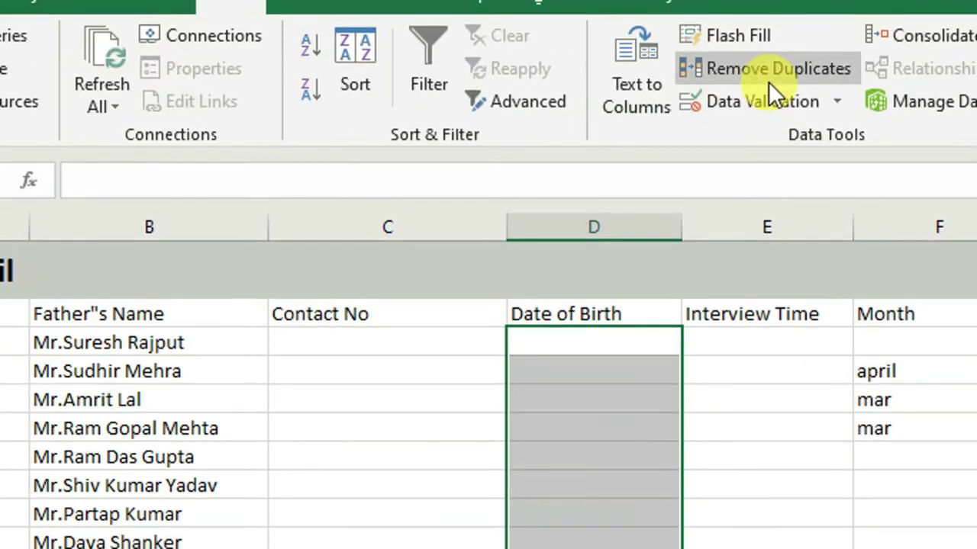
click(760, 103)
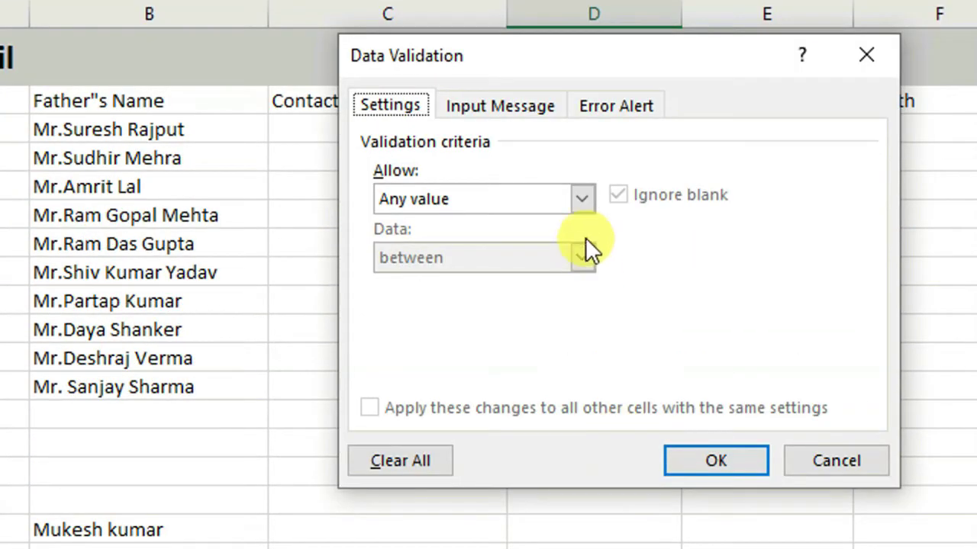
click(581, 199)
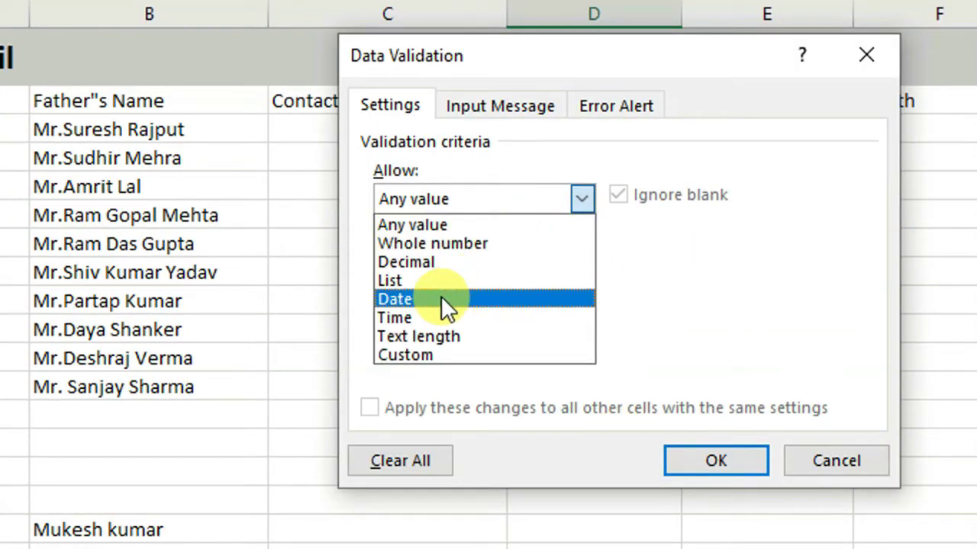
click(441, 298)
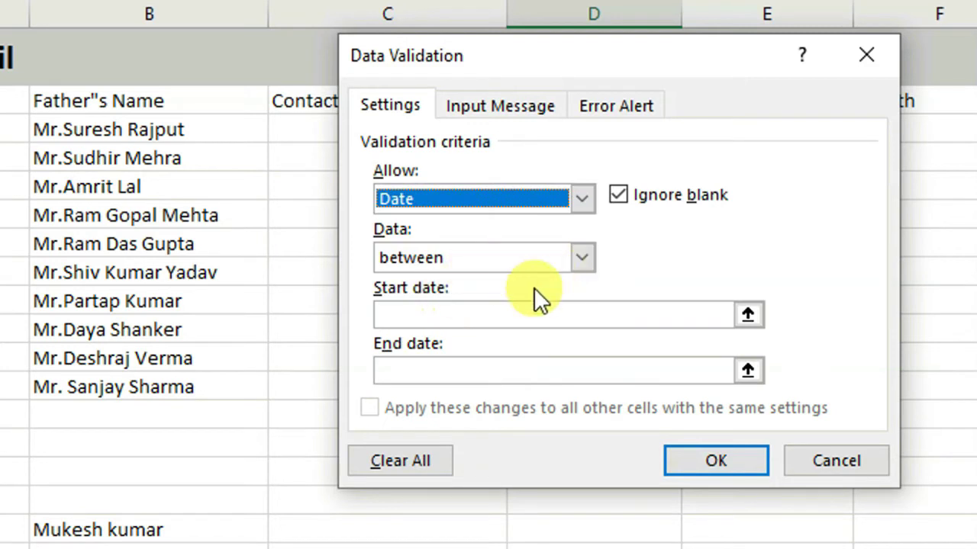
click(406, 319)
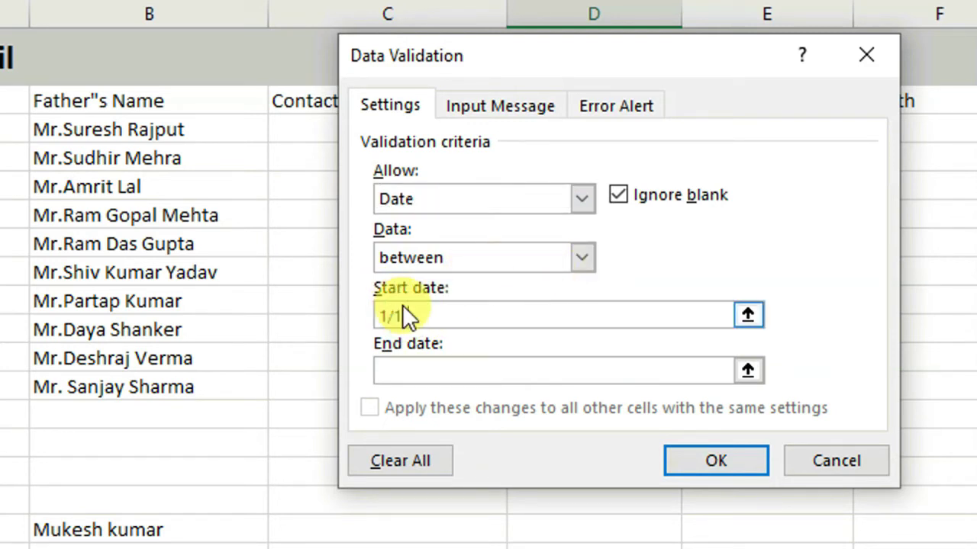
text(1/1/1995)
click(397, 357)
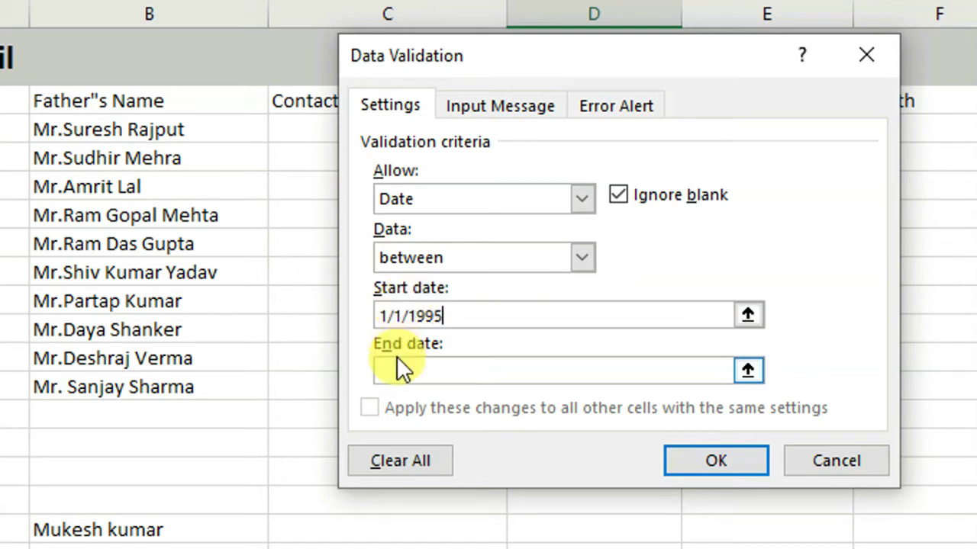
click(398, 368)
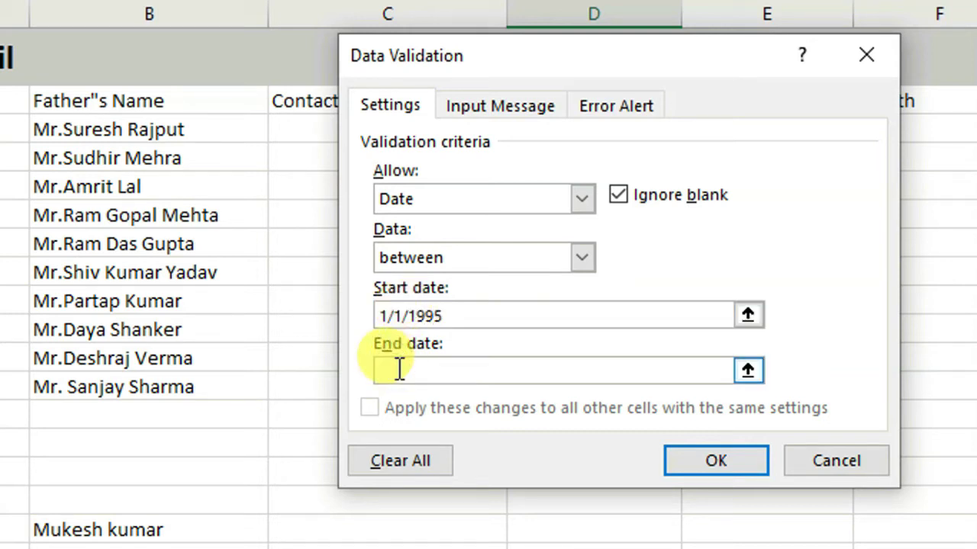
text(12/31/2015)
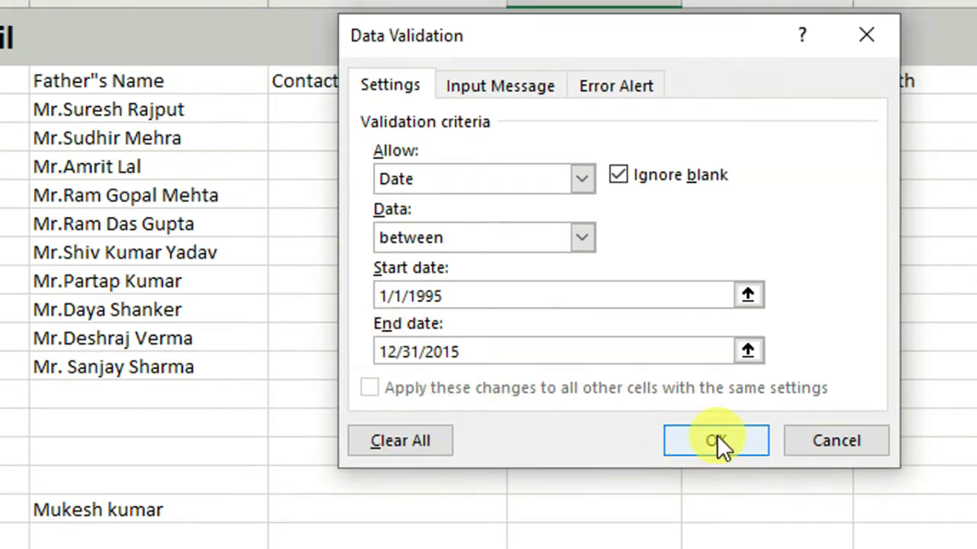
click(716, 454)
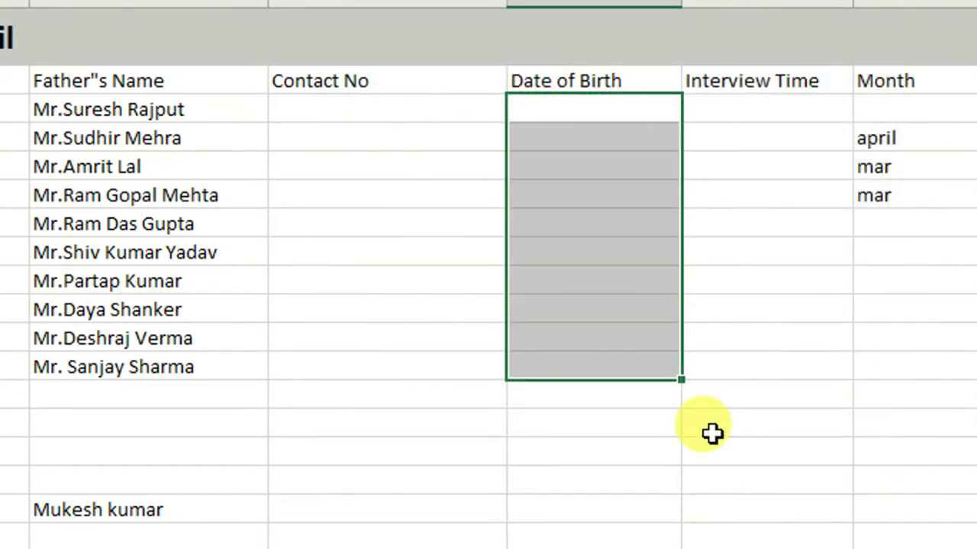
click(597, 115)
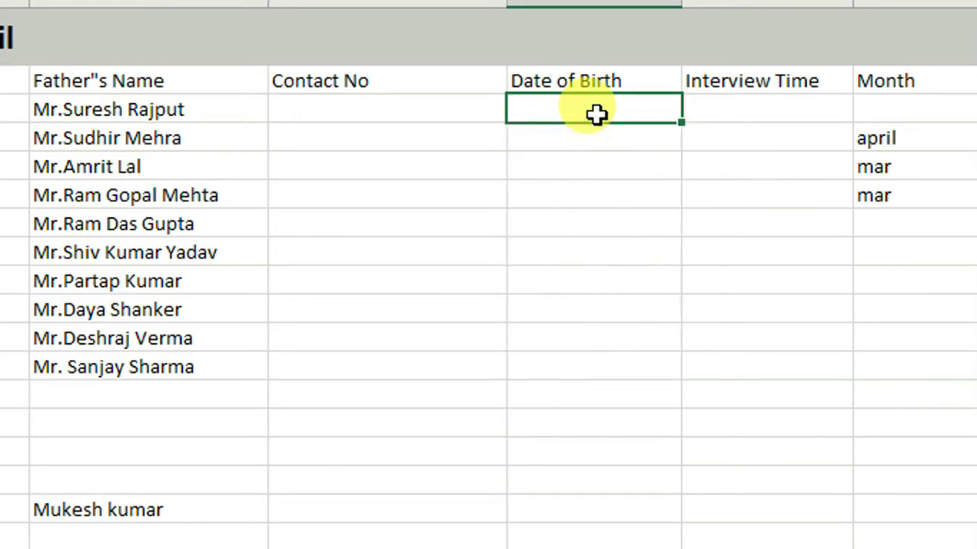
text(5/23/1998)
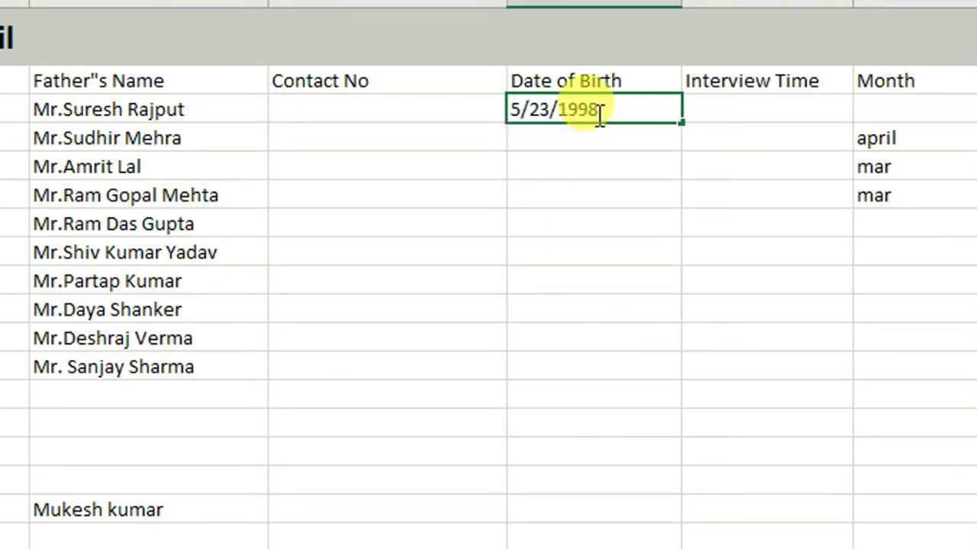
key(Return)
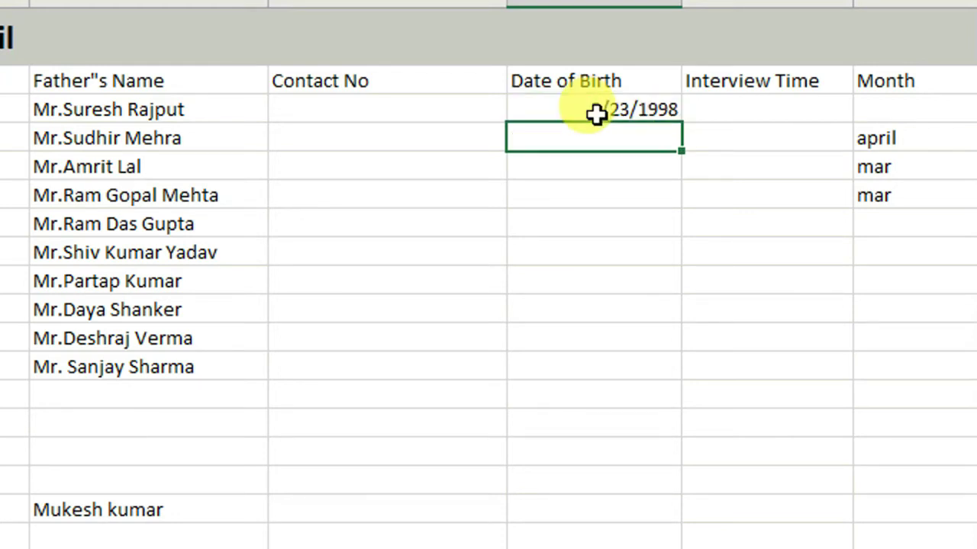
text(6/14/2019)
key(Return)
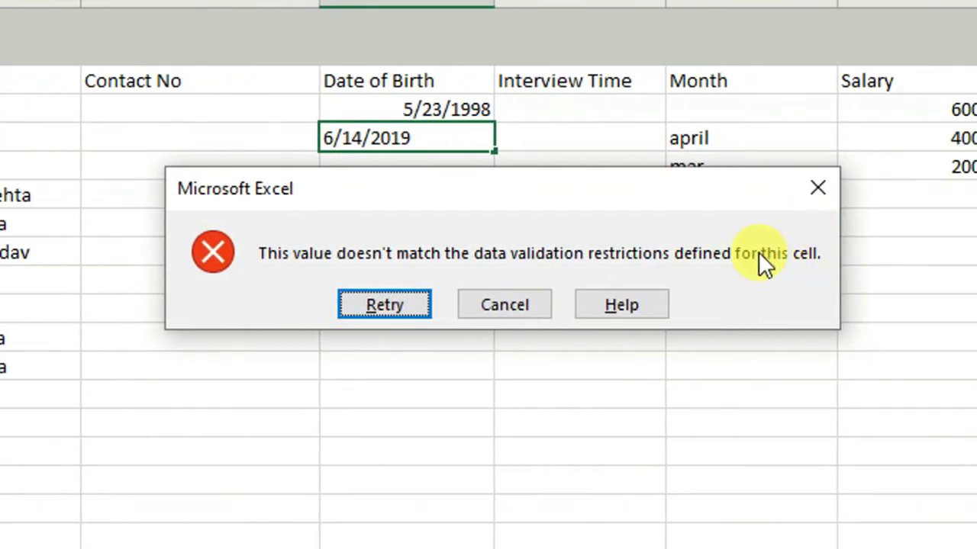
click(500, 303)
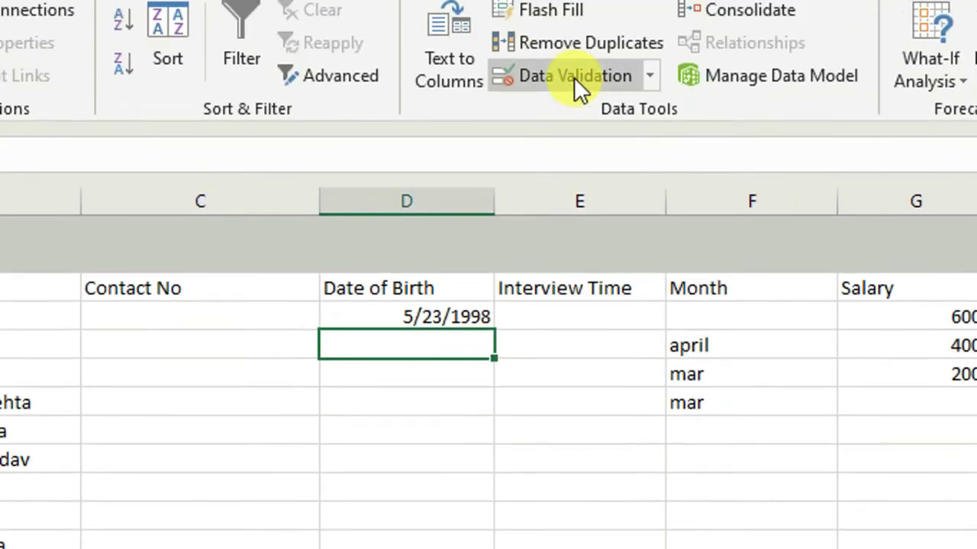
click(575, 81)
click(394, 391)
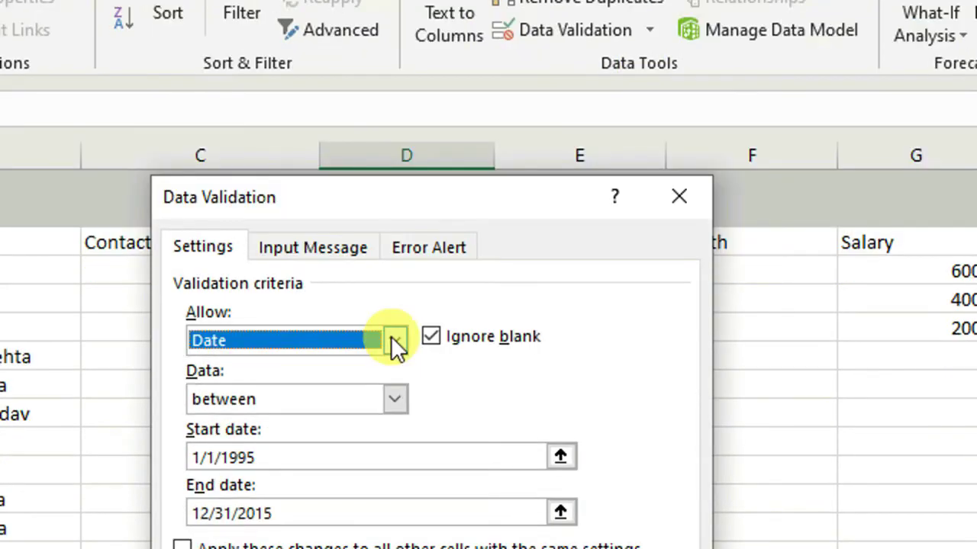
click(395, 336)
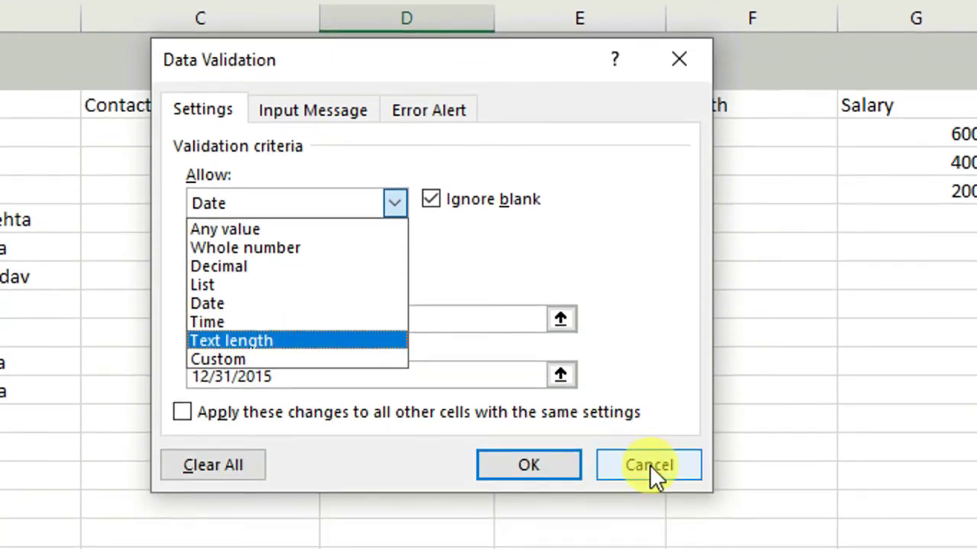
click(649, 465)
click(548, 129)
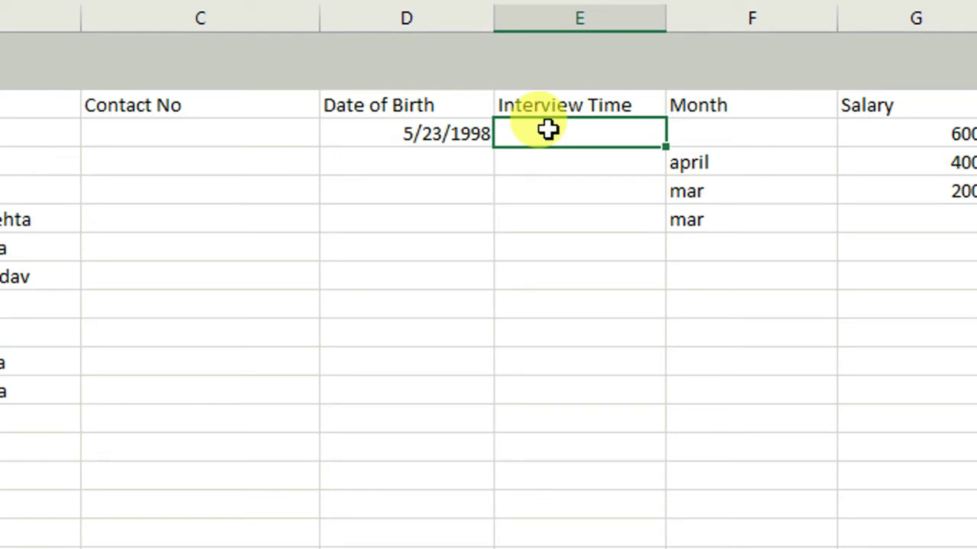
Step: Add a Time validation rule allowing 10:00 am to 5:00 pm to the Interview Time cells
drag(567, 137, 568, 393)
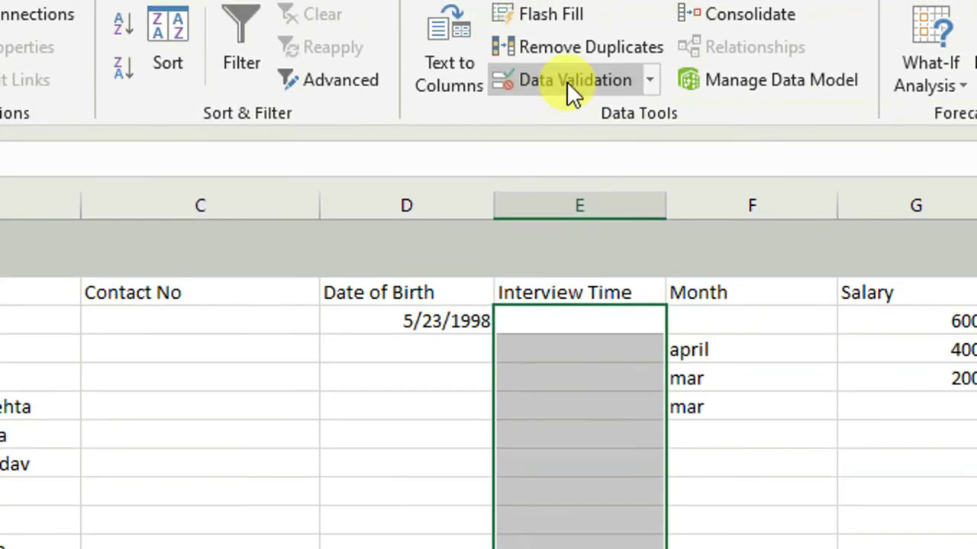
click(567, 81)
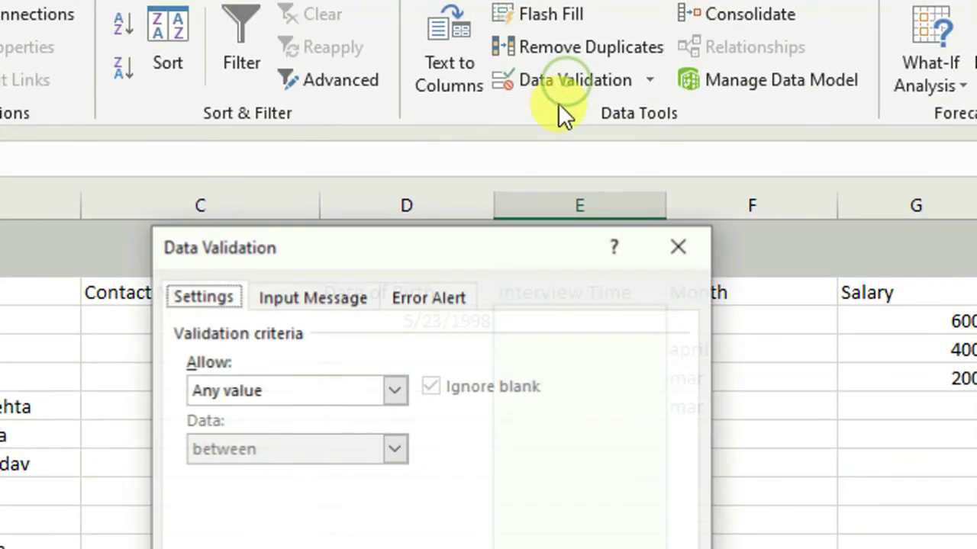
click(397, 392)
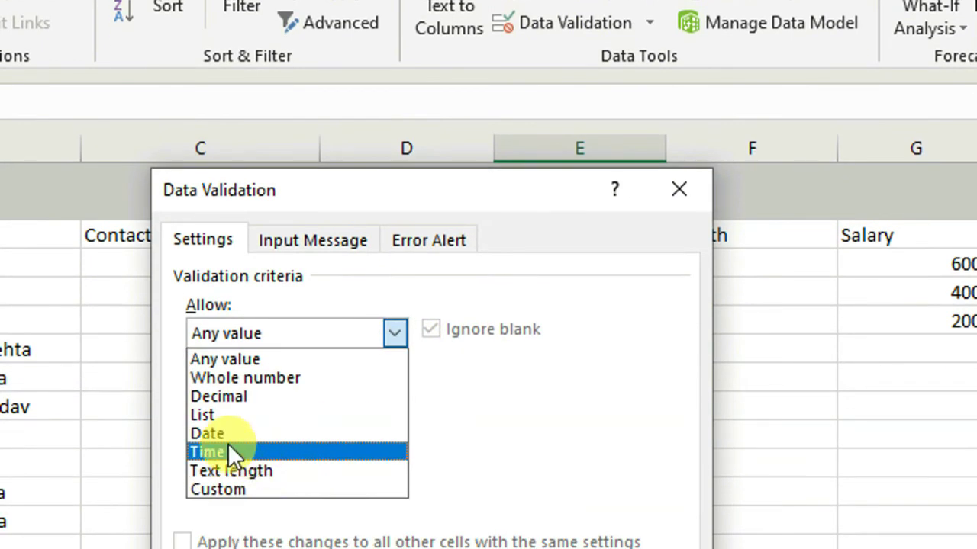
click(227, 450)
click(230, 450)
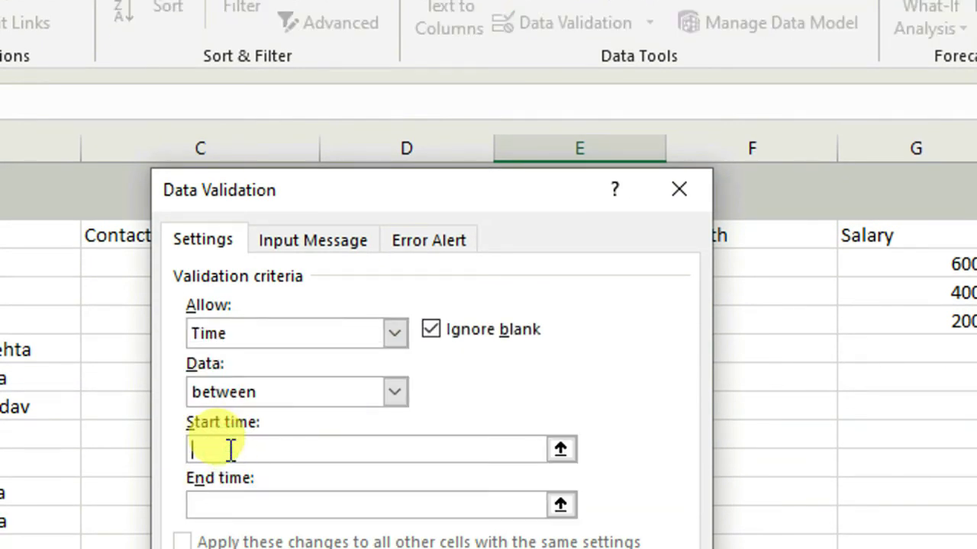
text(10)
text(:00 a)
text(m)
text(5)
text(:00 pm)
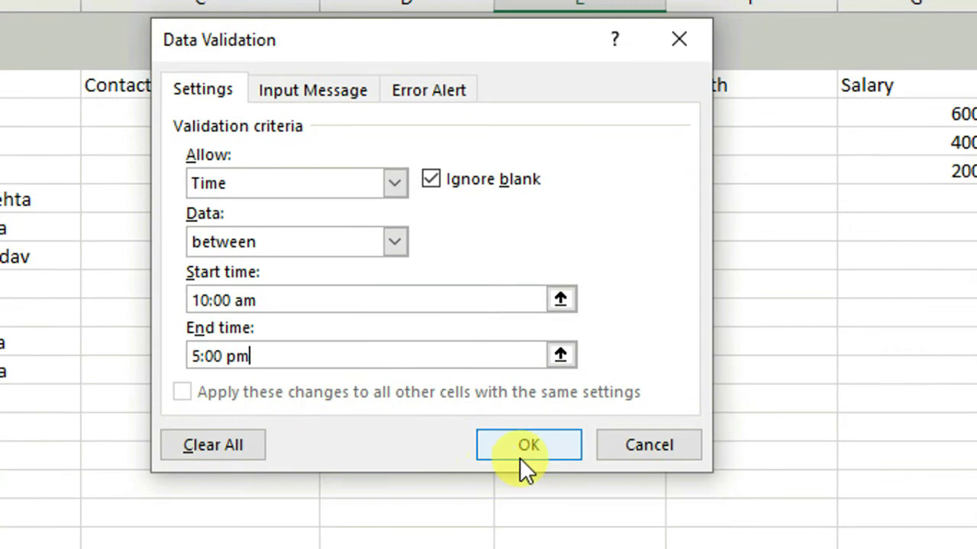
click(521, 457)
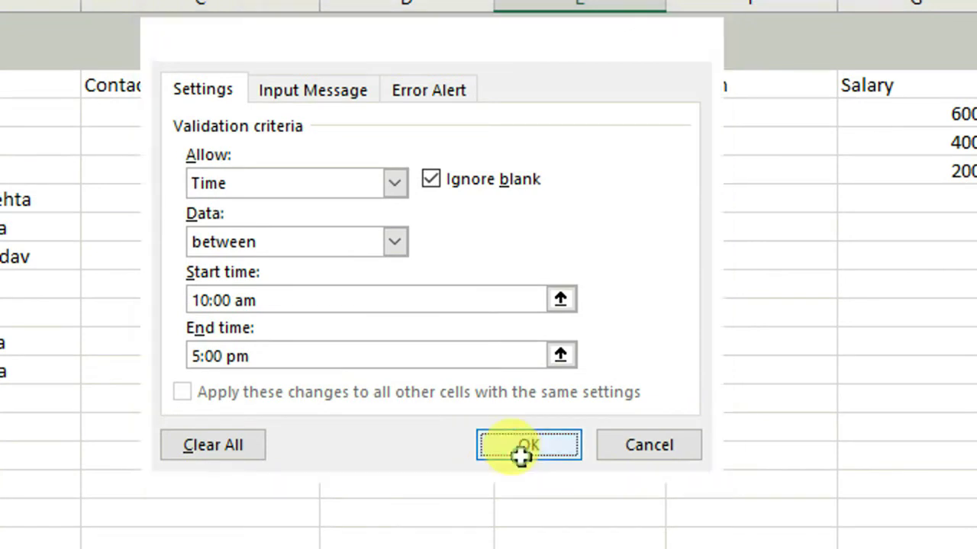
click(565, 113)
Step: Enter 11:00 am as the first interview time, test 6:00 pm, dismiss its error, and close the dialog
text(11)
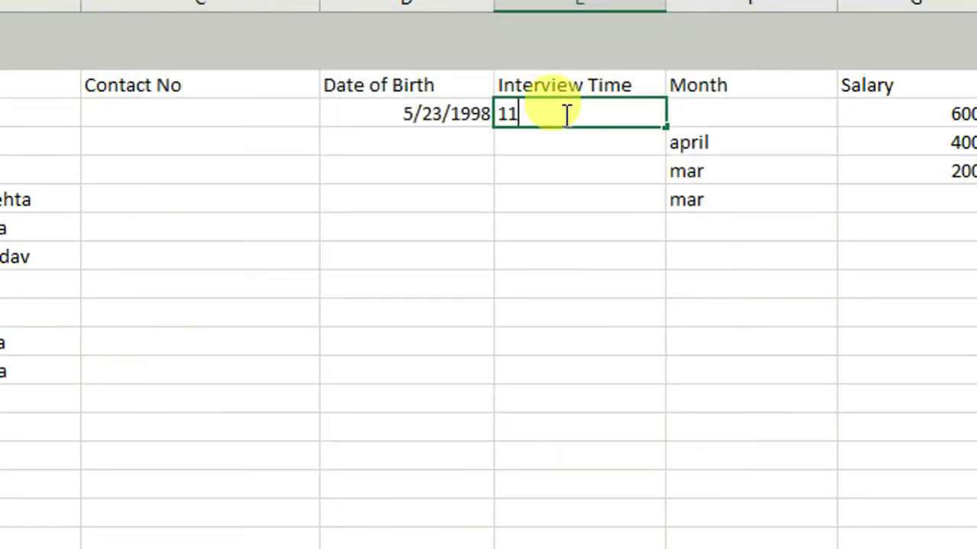
text(:00 am)
key(Return)
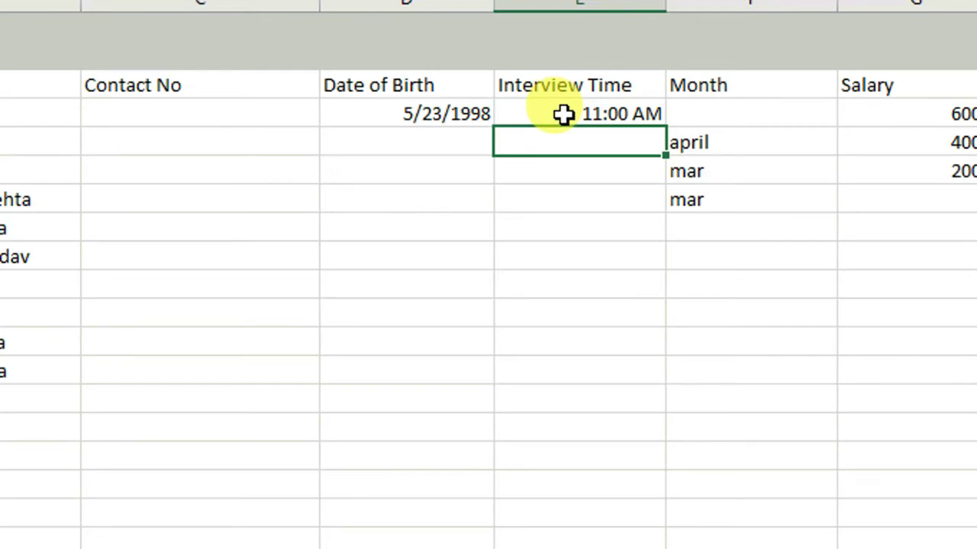
text(6:)
text(00 pm)
key(Return)
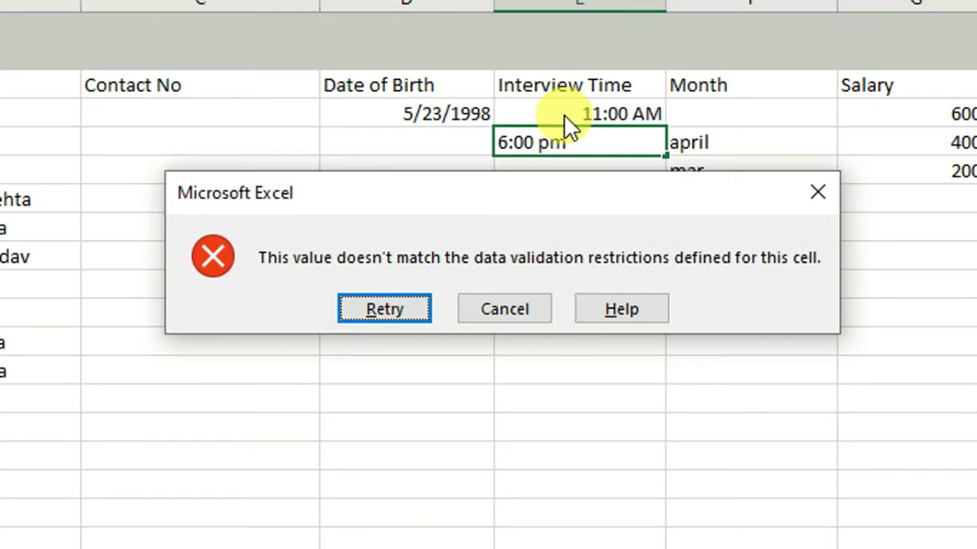
key(Escape)
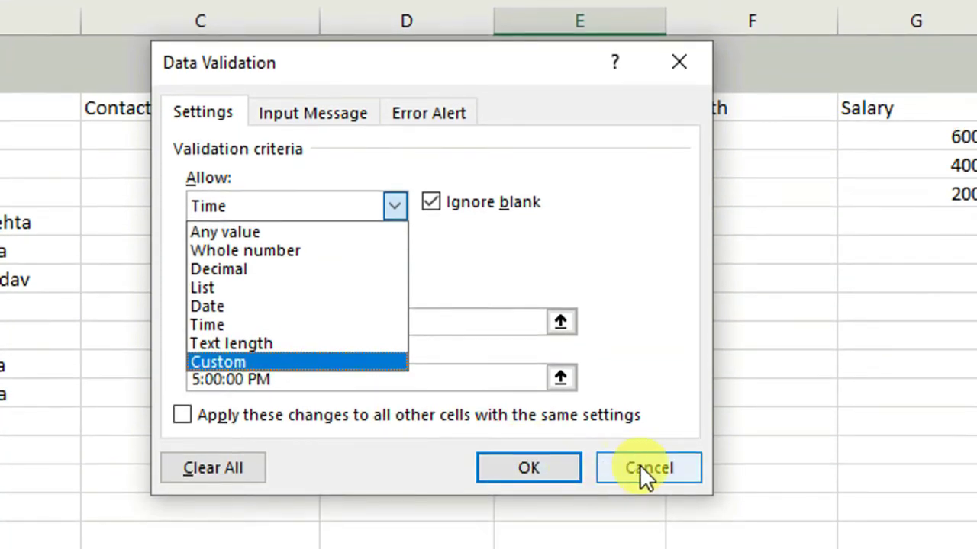
click(639, 465)
click(645, 467)
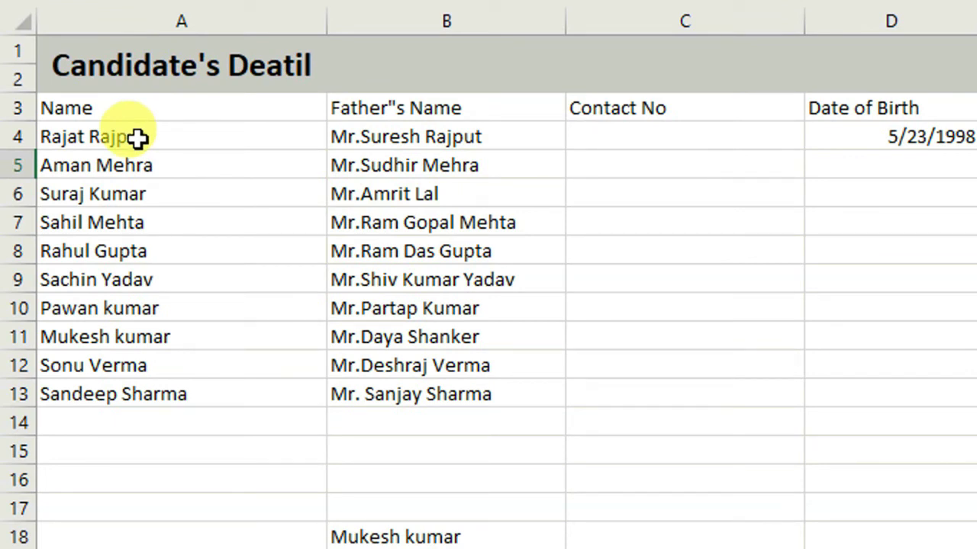
Step: Apply a Text length rule, less than 10 characters, to the names in A4:A13
drag(138, 138, 150, 443)
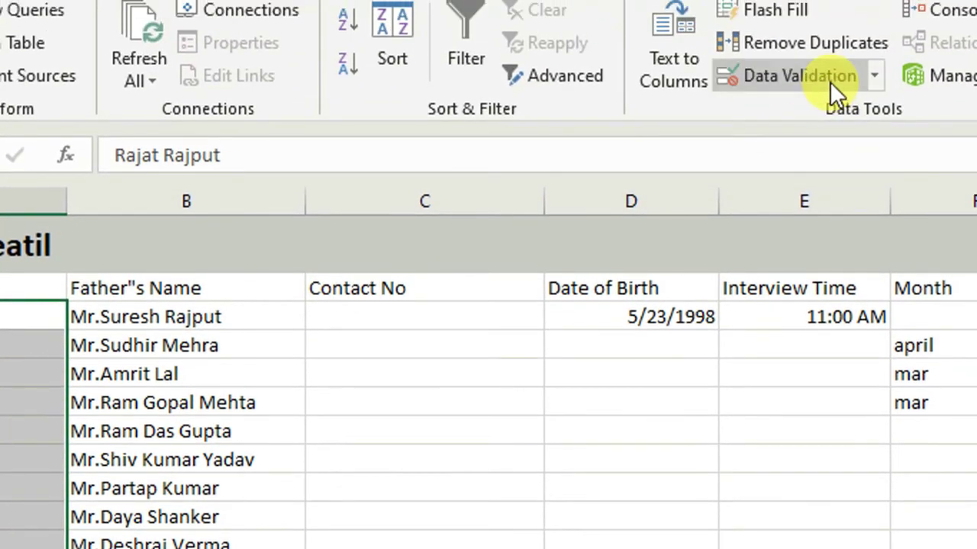
click(829, 80)
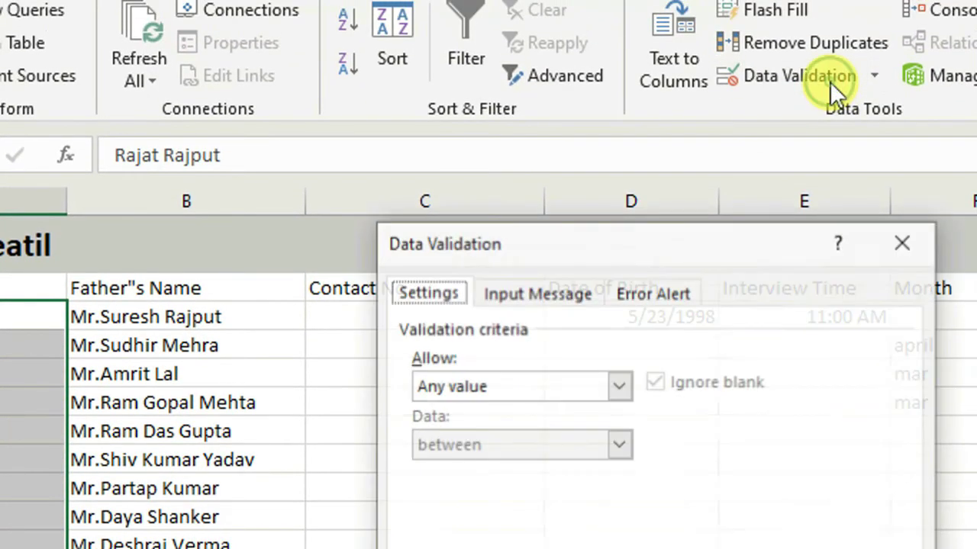
click(616, 389)
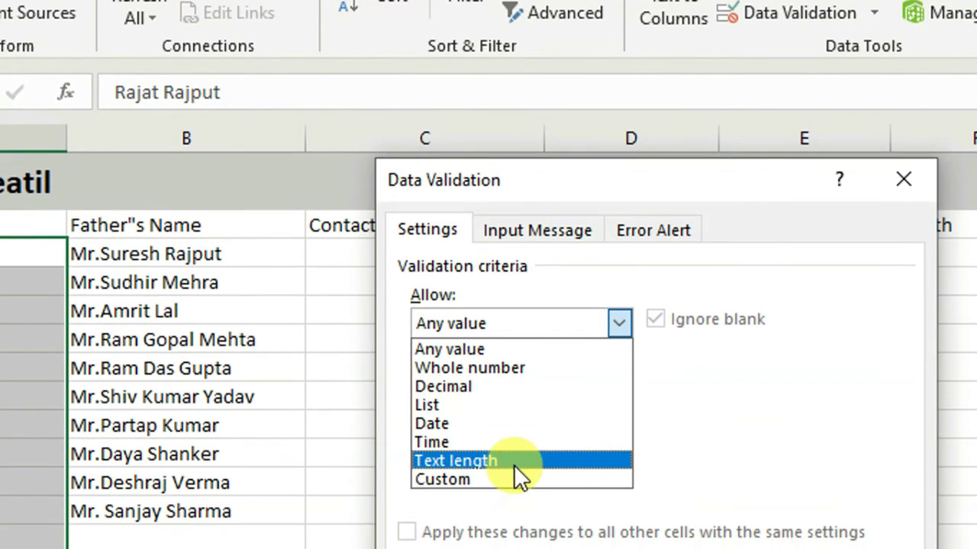
click(513, 524)
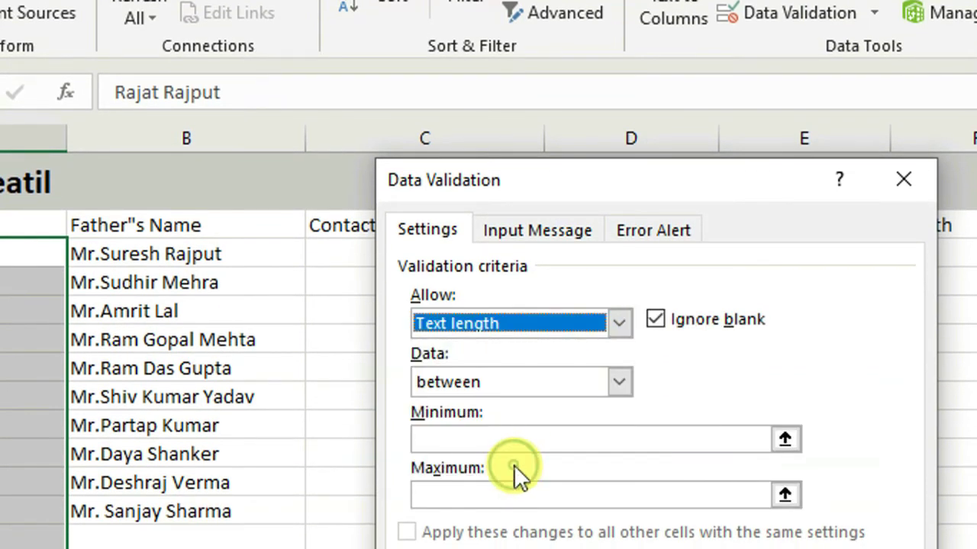
click(620, 382)
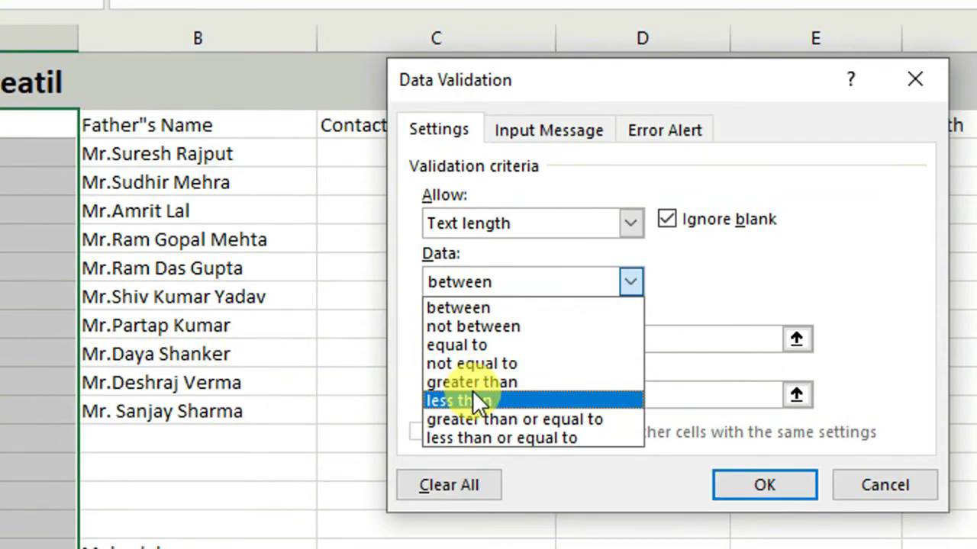
click(473, 398)
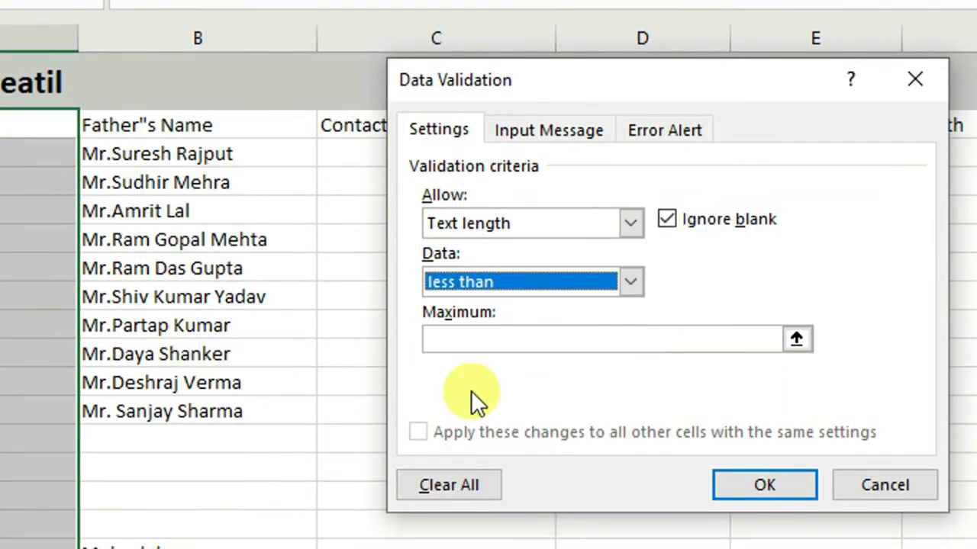
click(465, 341)
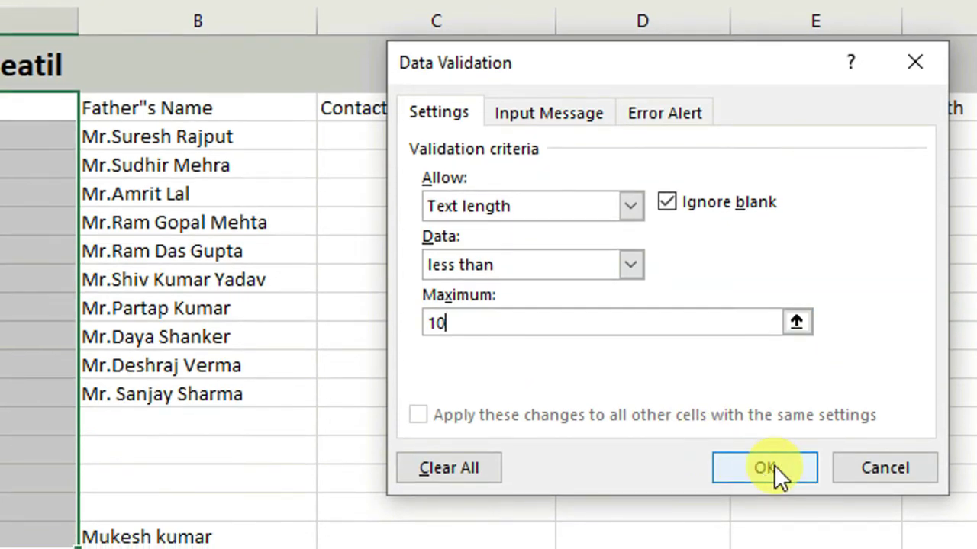
click(774, 483)
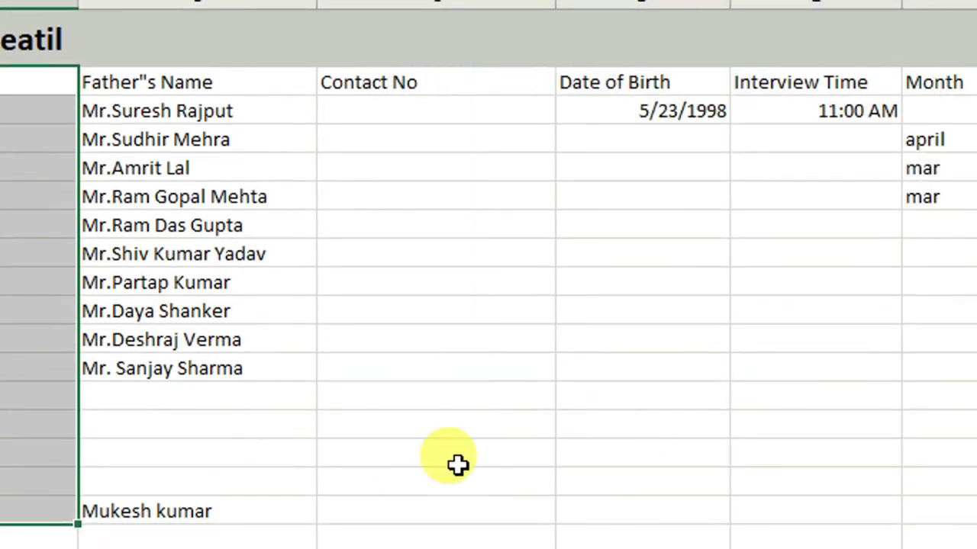
click(94, 400)
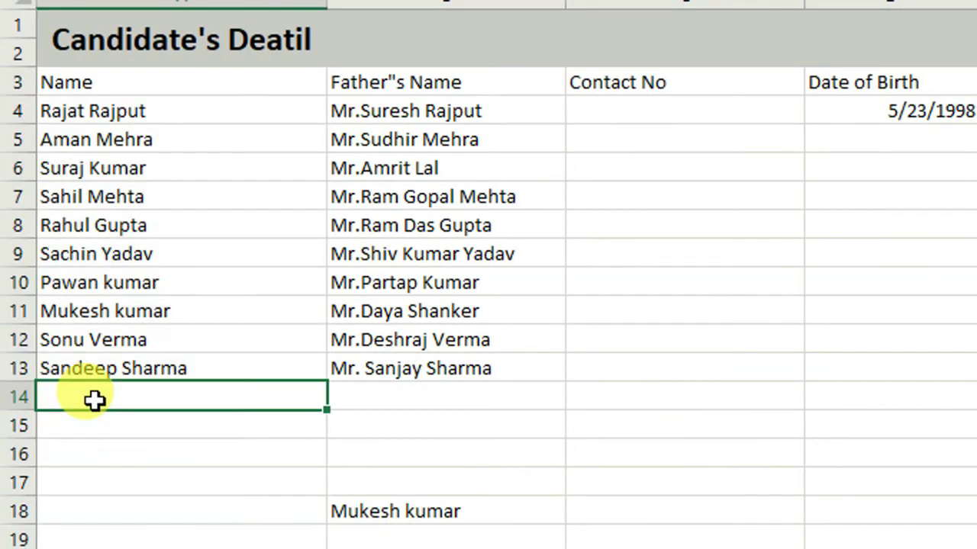
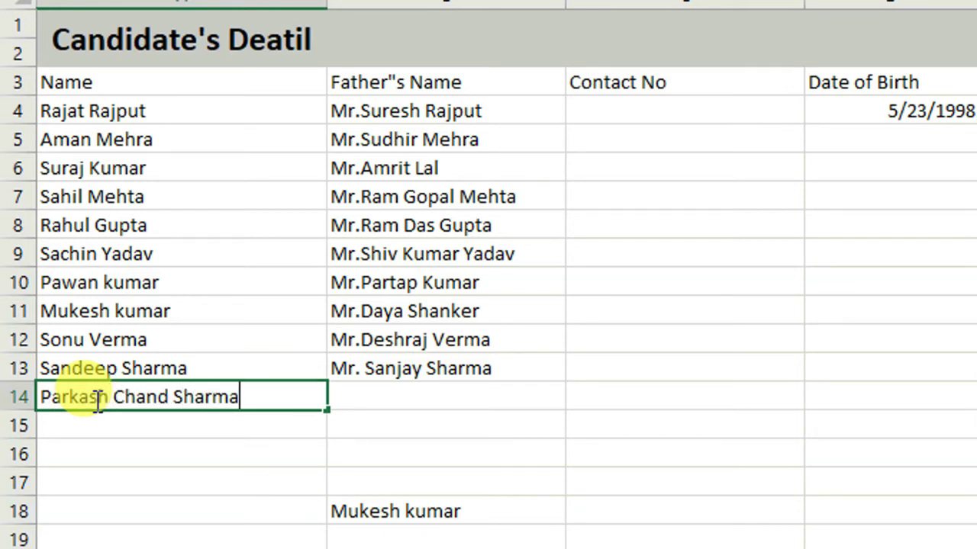
key(Return)
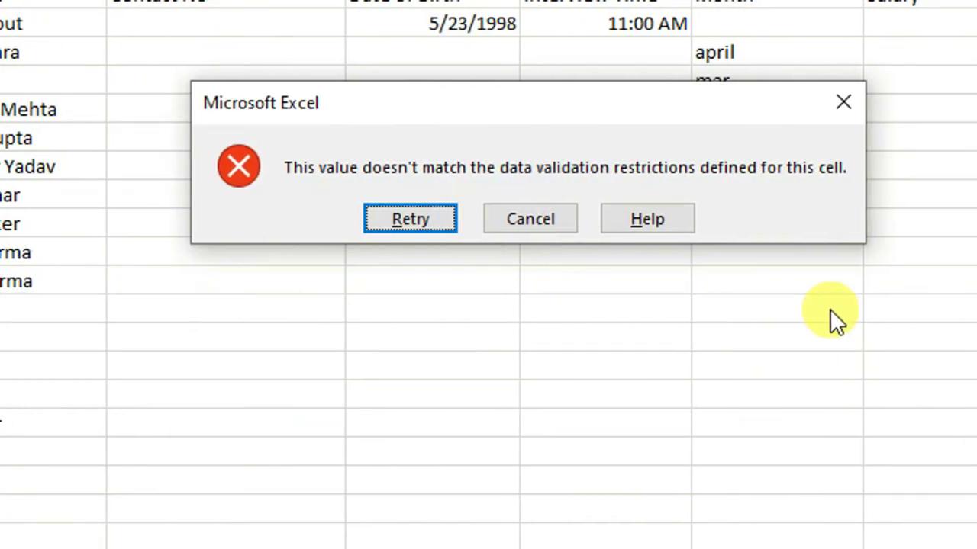
click(545, 220)
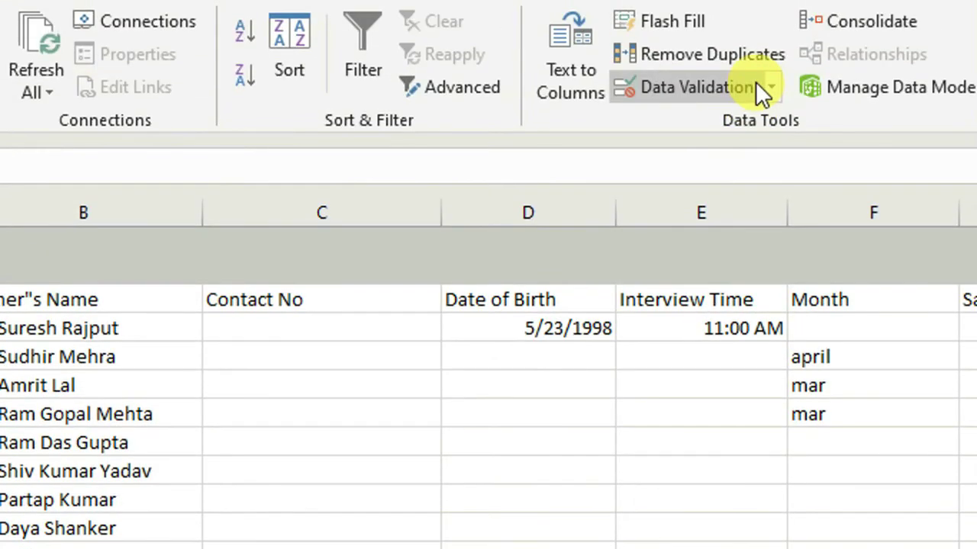
click(741, 86)
click(516, 396)
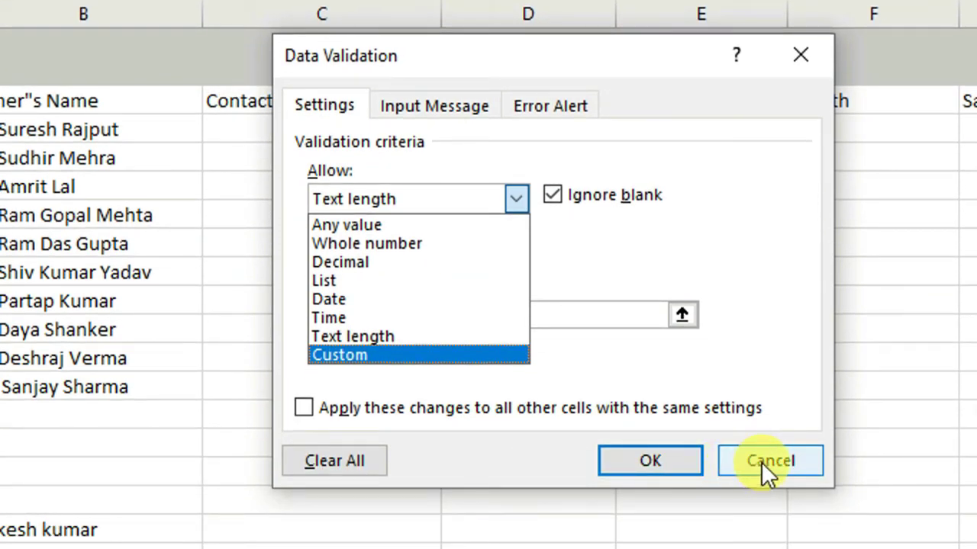
click(760, 462)
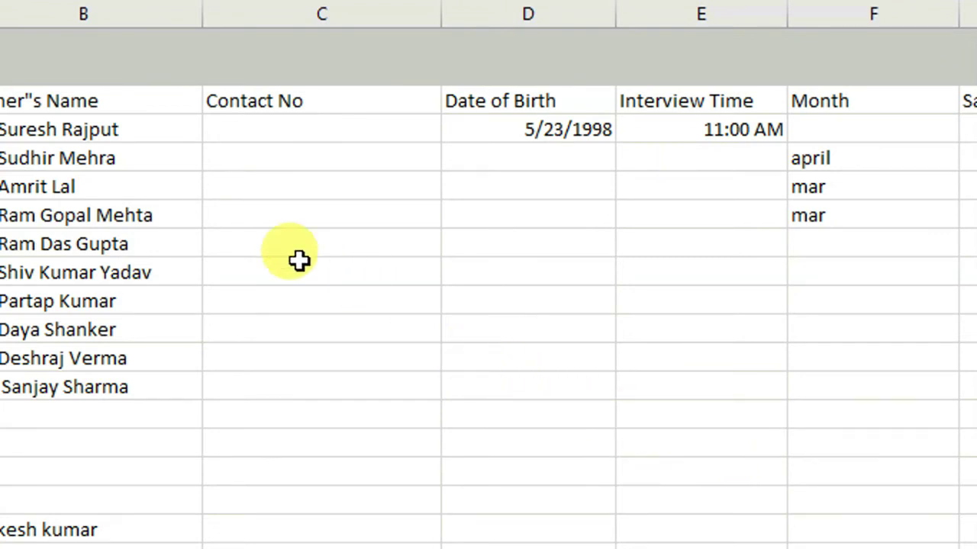
Step: Select the Contact No cells down to the last candidate
click(261, 104)
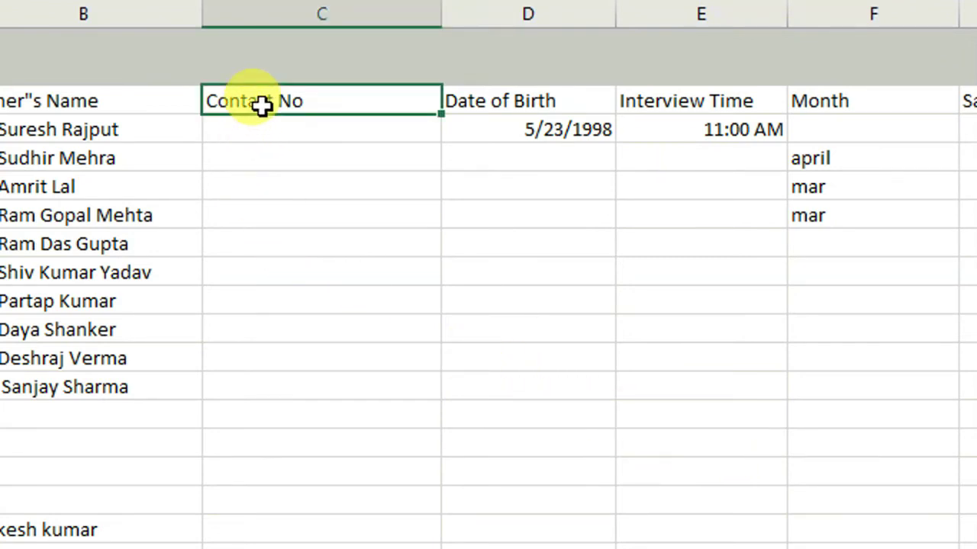
drag(228, 126, 254, 377)
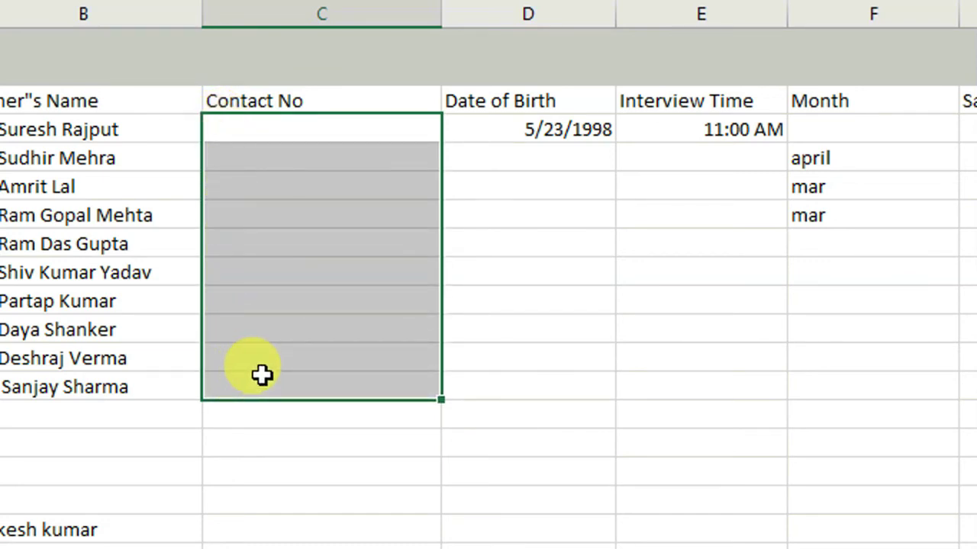
click(296, 458)
drag(249, 123, 257, 225)
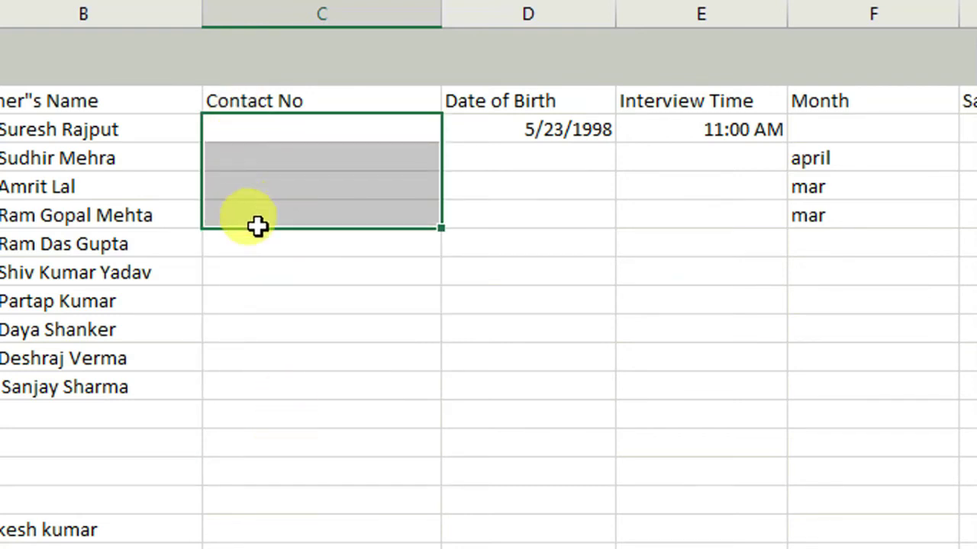
drag(229, 100, 251, 386)
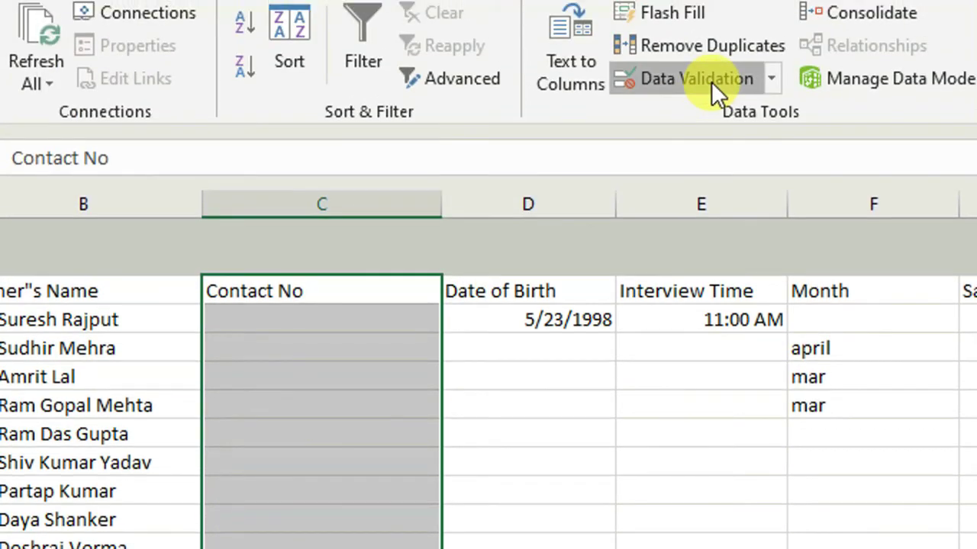
Step: Add a Custom validation rule with the formula =countif(C:C,C3)=1
click(711, 82)
click(516, 389)
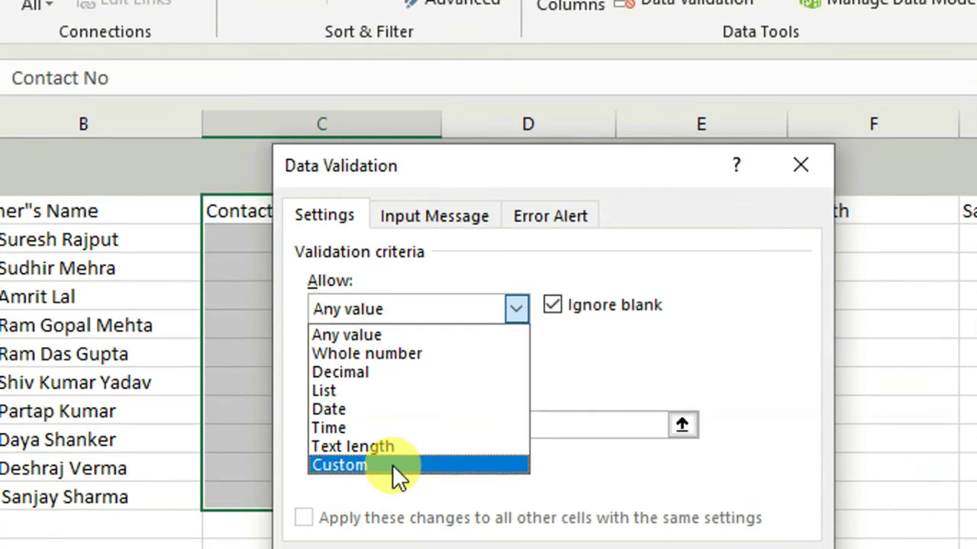
click(393, 464)
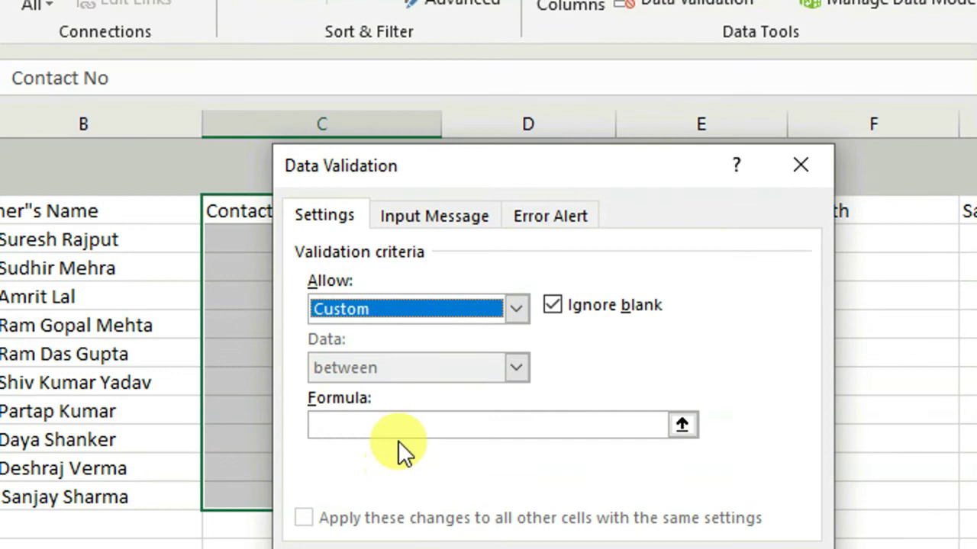
click(344, 427)
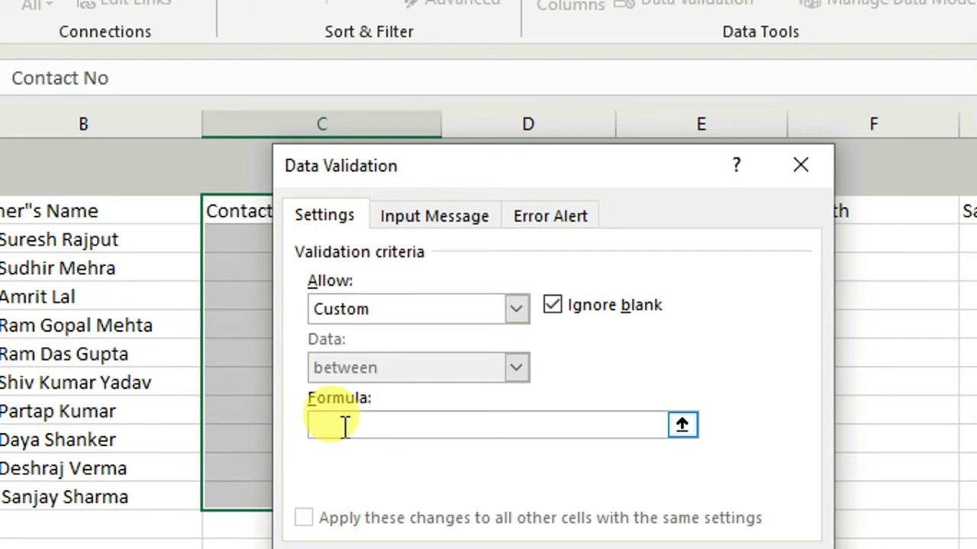
text(=)
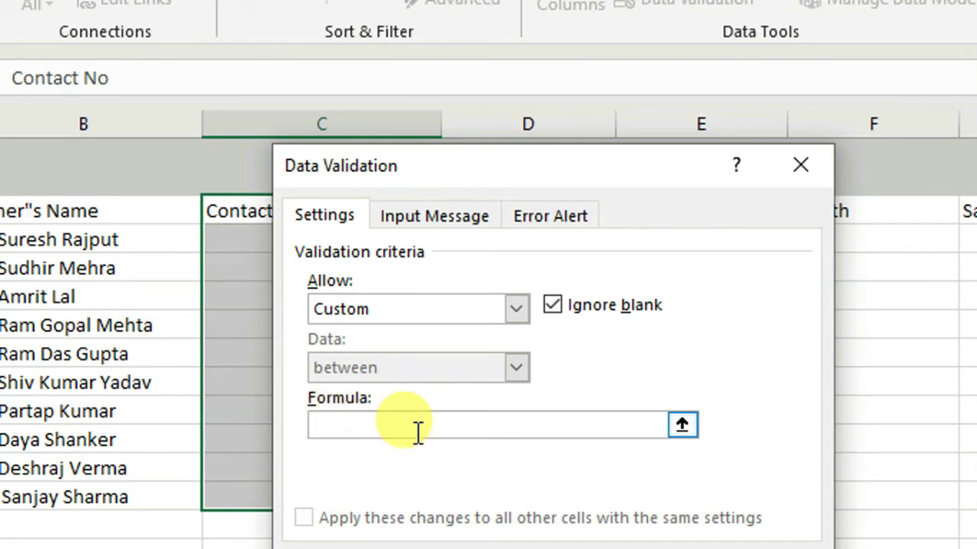
text(=countif()
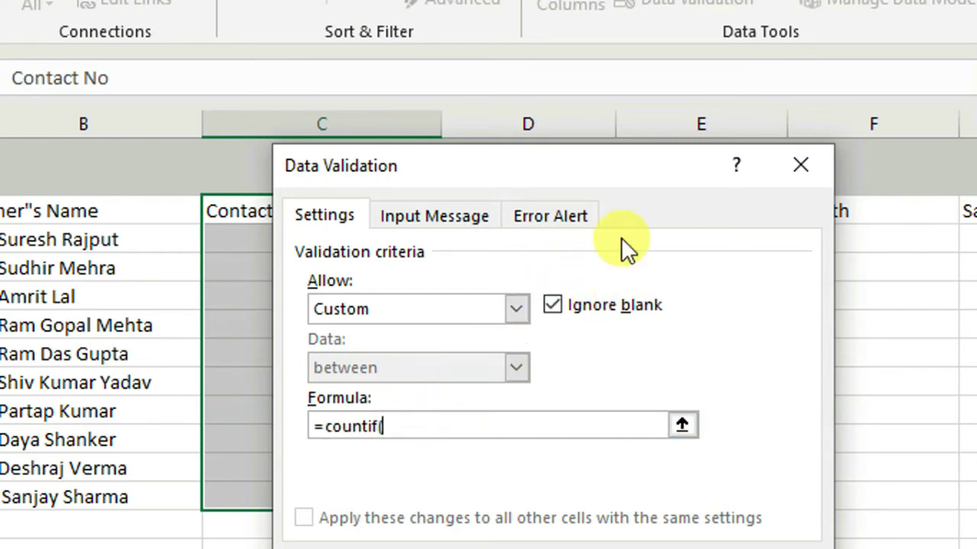
drag(598, 183, 883, 176)
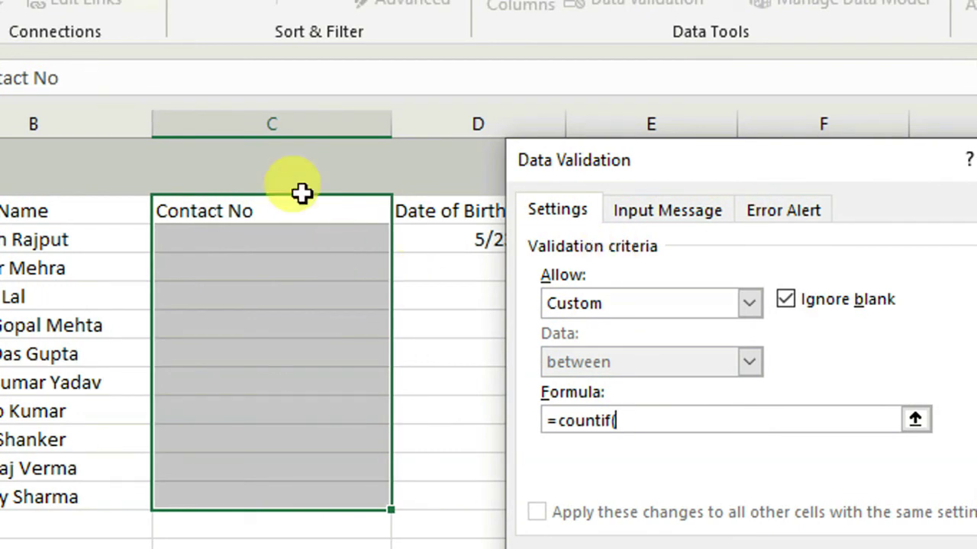
click(333, 123)
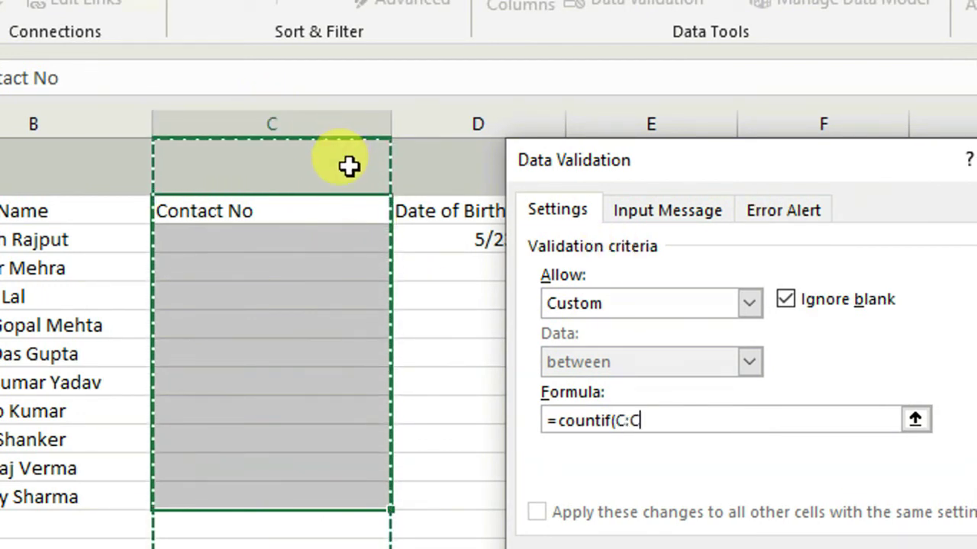
text(,)
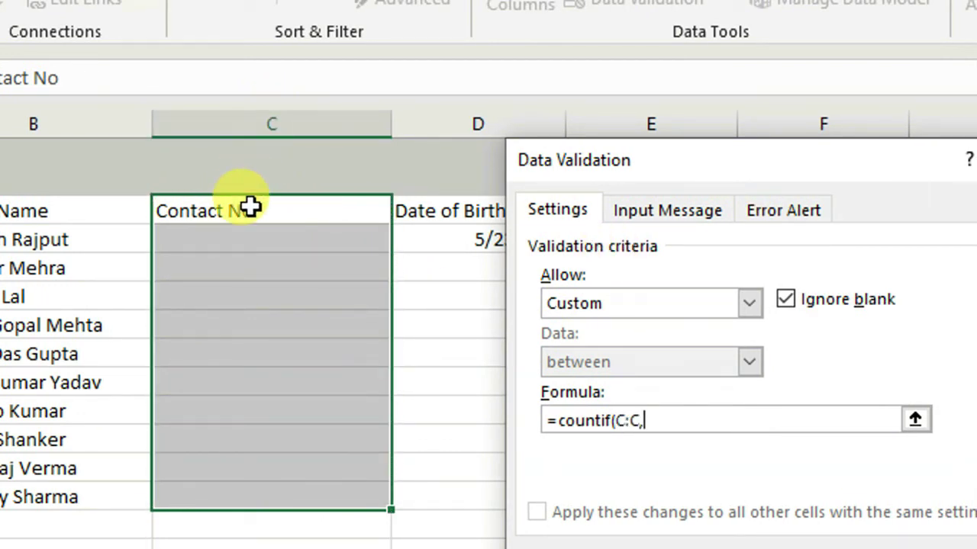
click(251, 206)
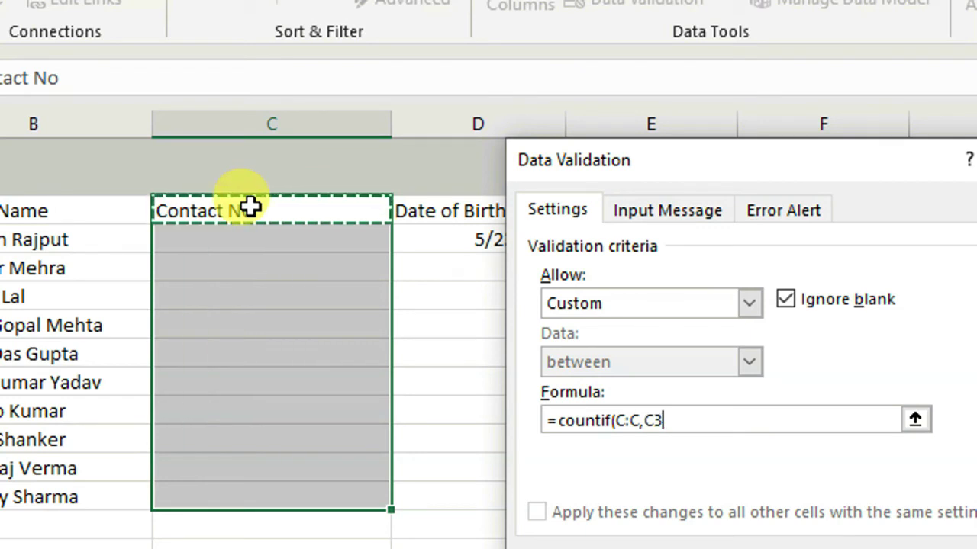
text()=1)
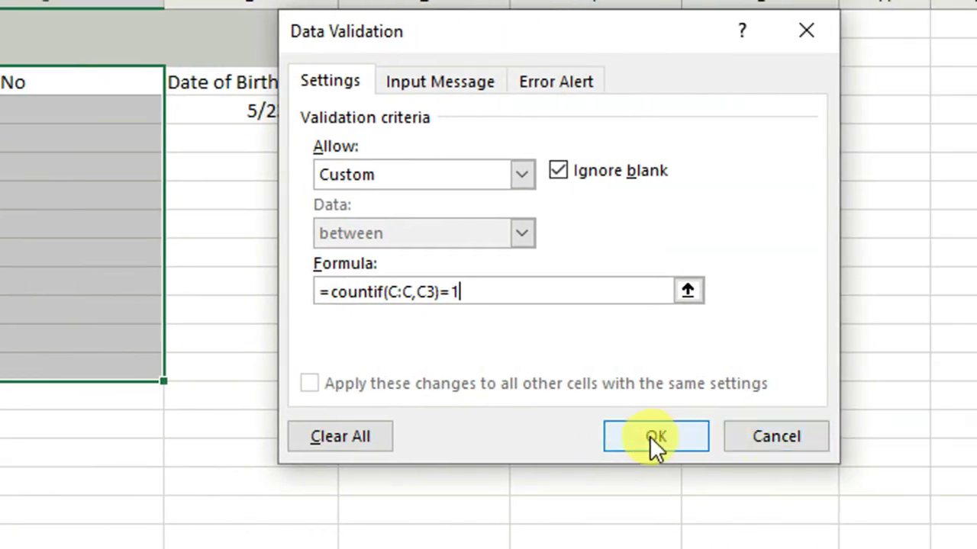
click(874, 436)
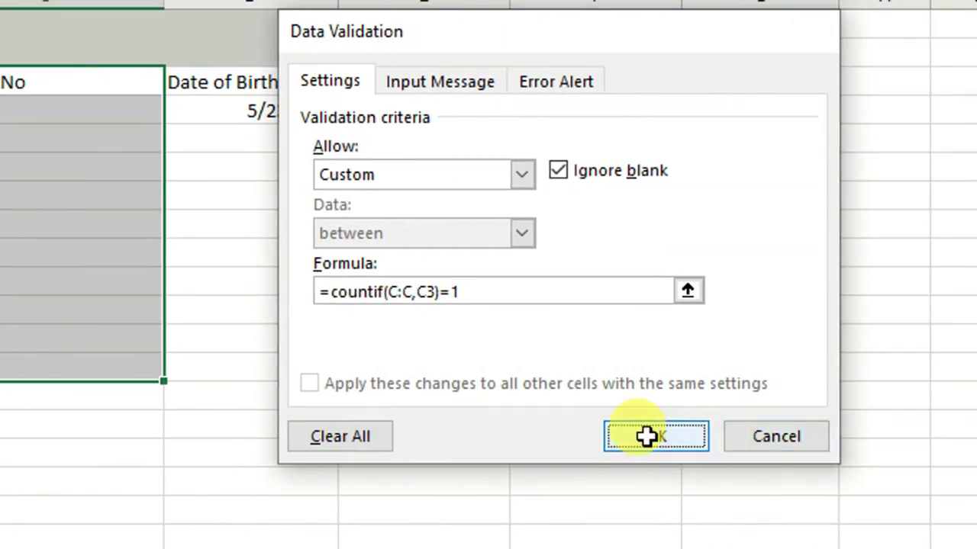
Step: Enter the first candidate's contact number in the Contact No column
click(9, 115)
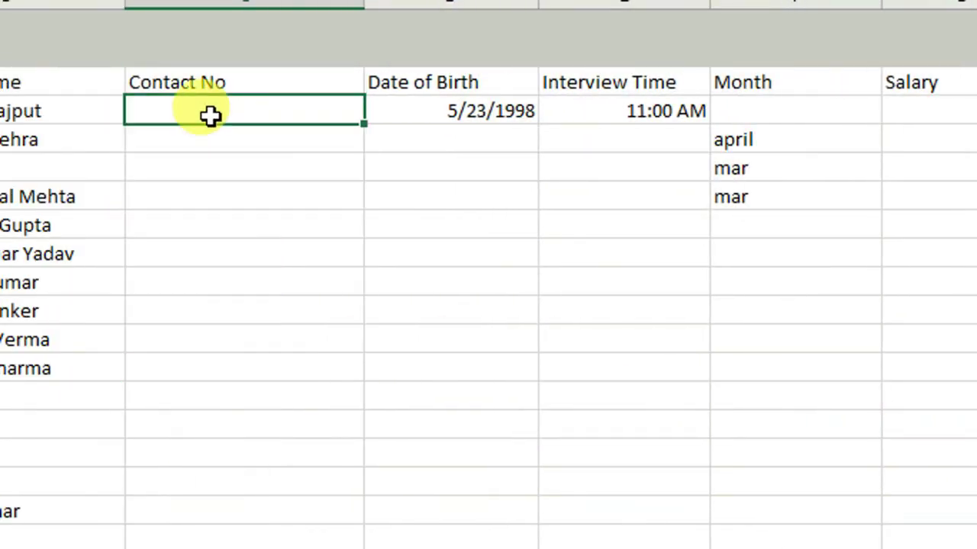
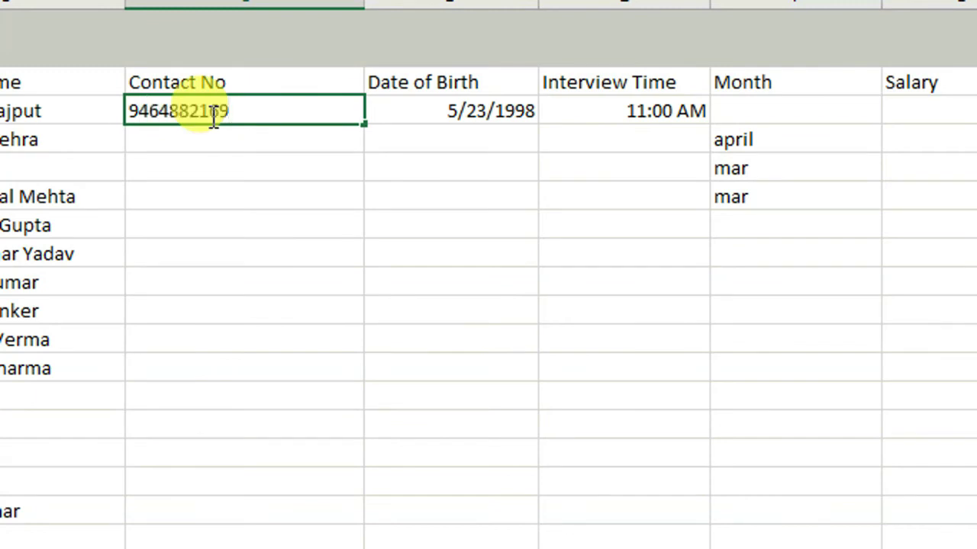
key(Return)
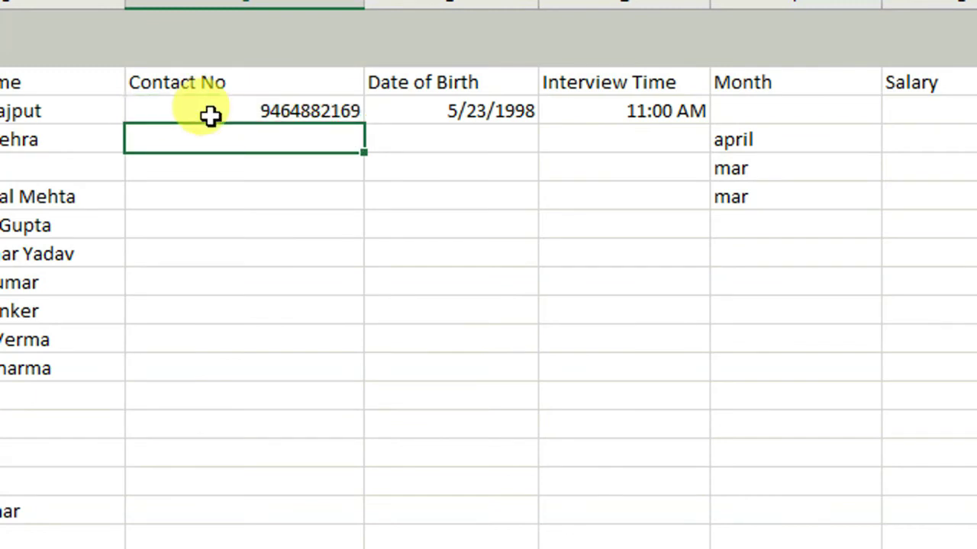
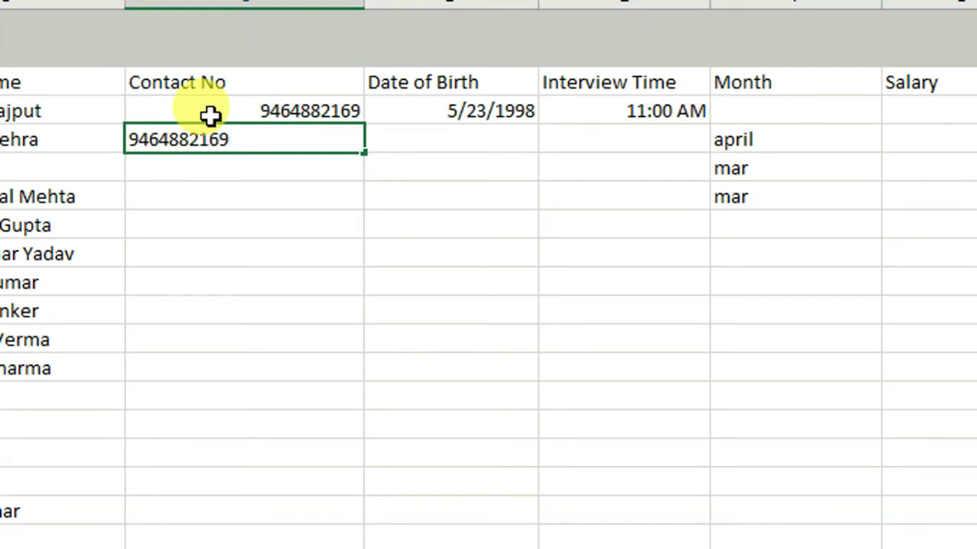
Step: Retype the same number, cancel the duplicate error, and enter a different number for the second candidate
key(Return)
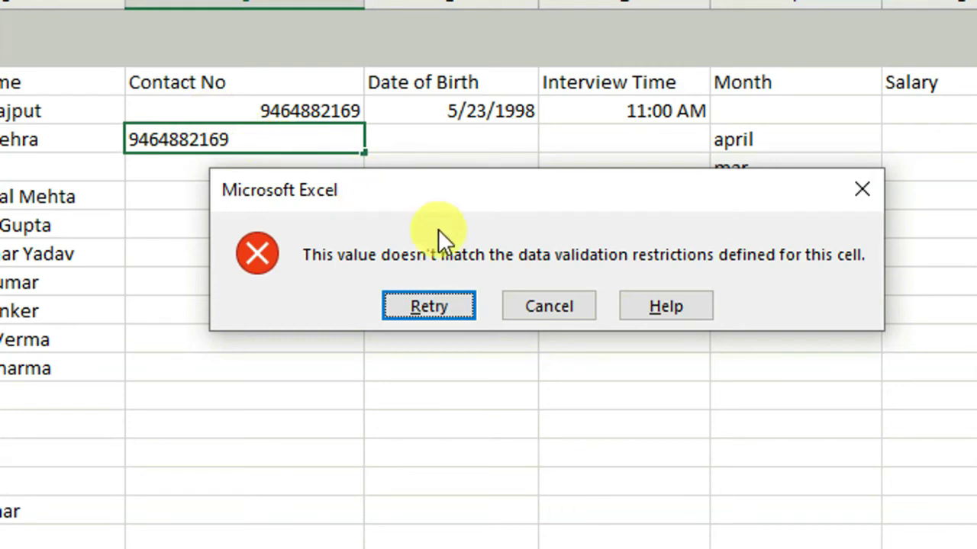
click(544, 304)
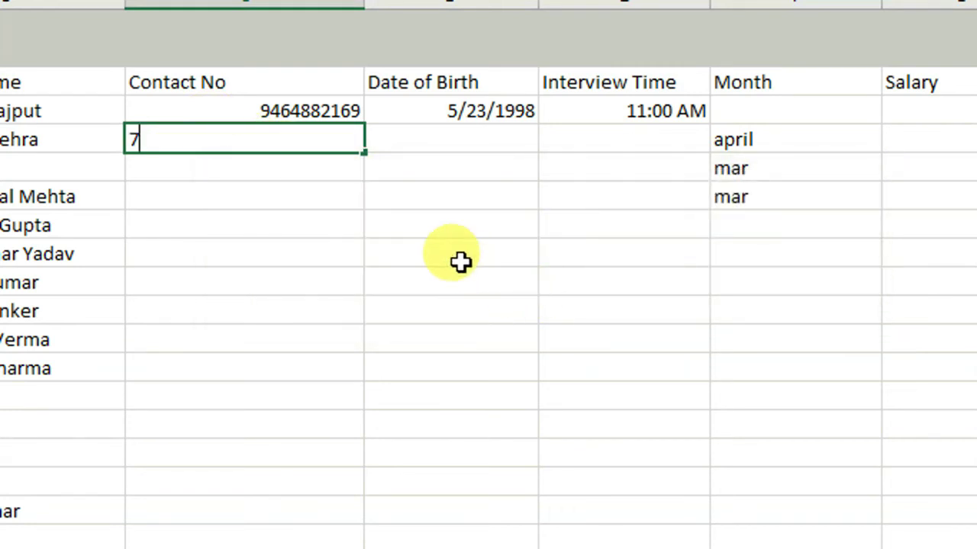
key(Return)
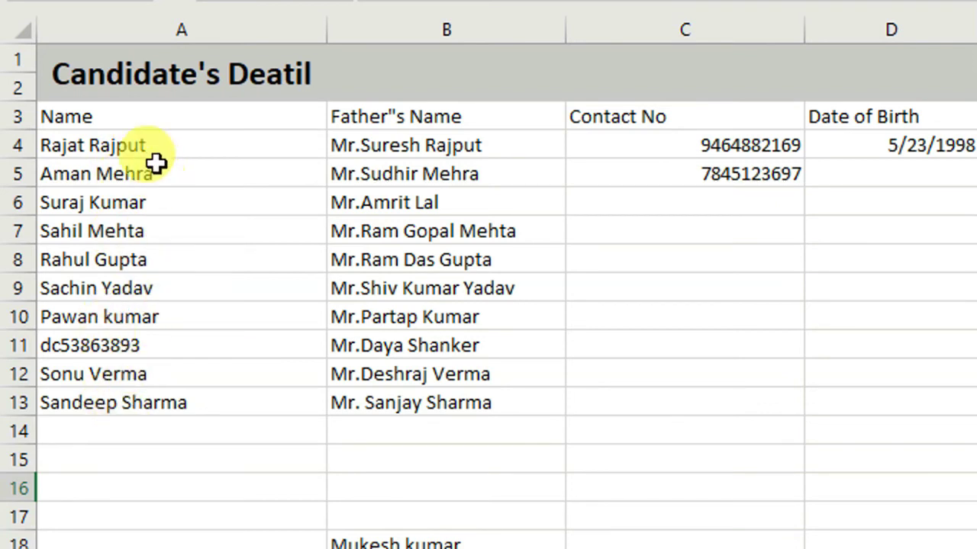
Step: Give the Name cells a Custom validation rule with the formula =istext(A3)
drag(144, 116, 166, 513)
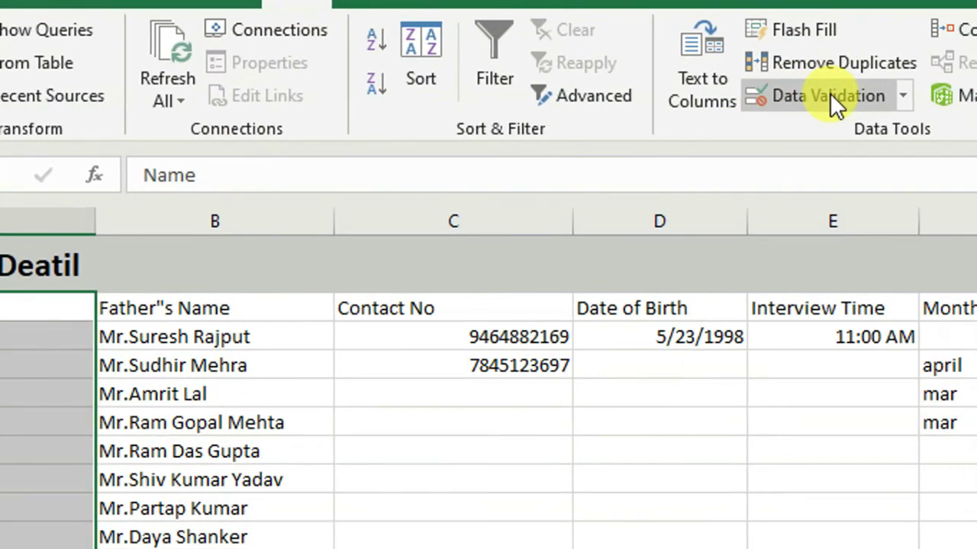
click(832, 105)
click(918, 400)
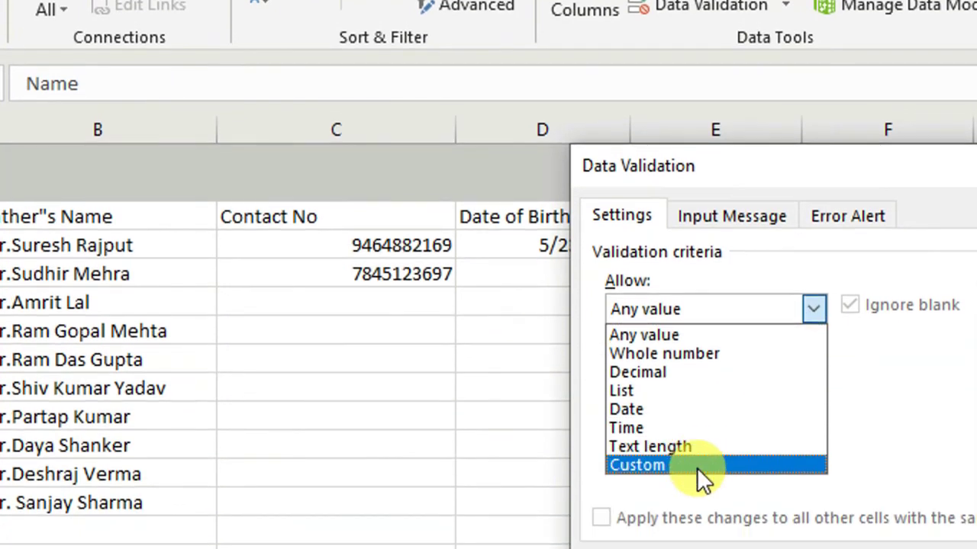
click(696, 466)
click(644, 427)
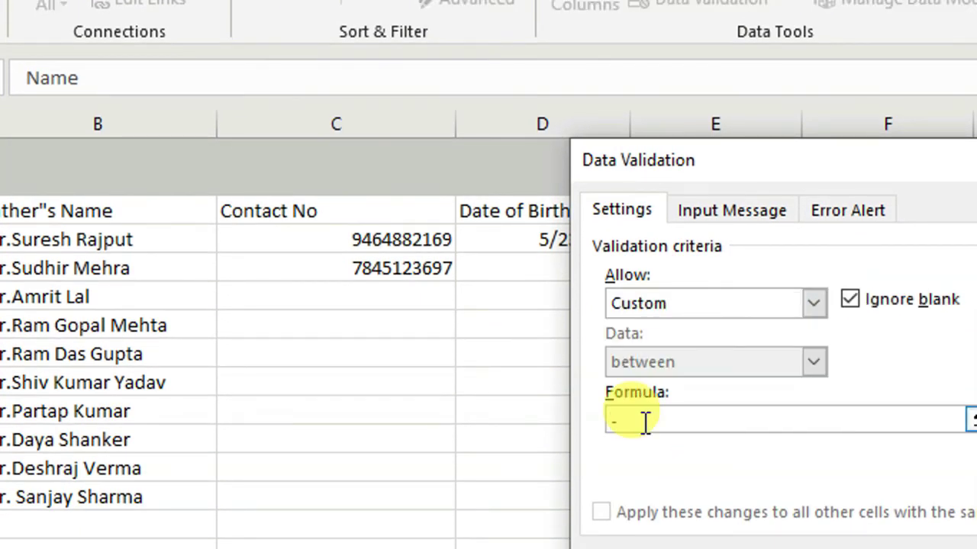
text(-istext()
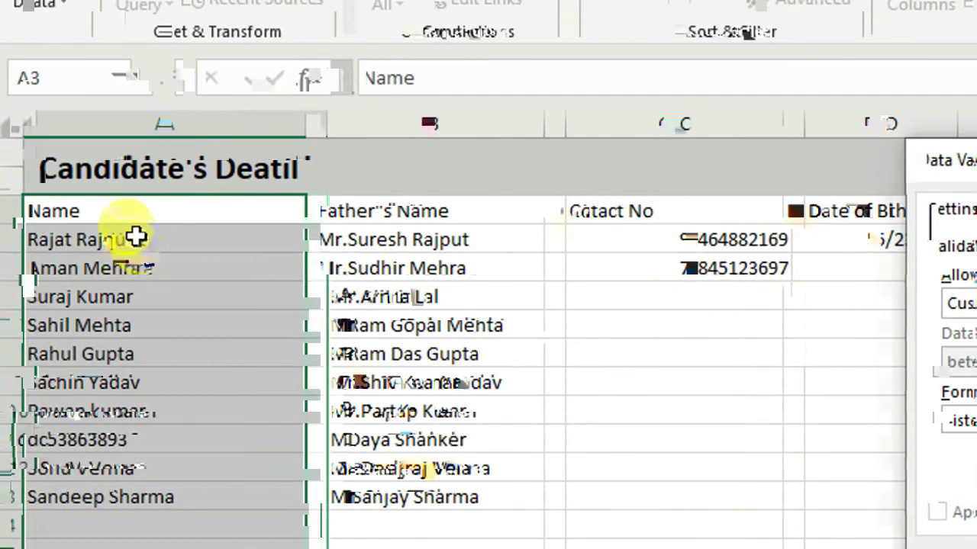
click(122, 211)
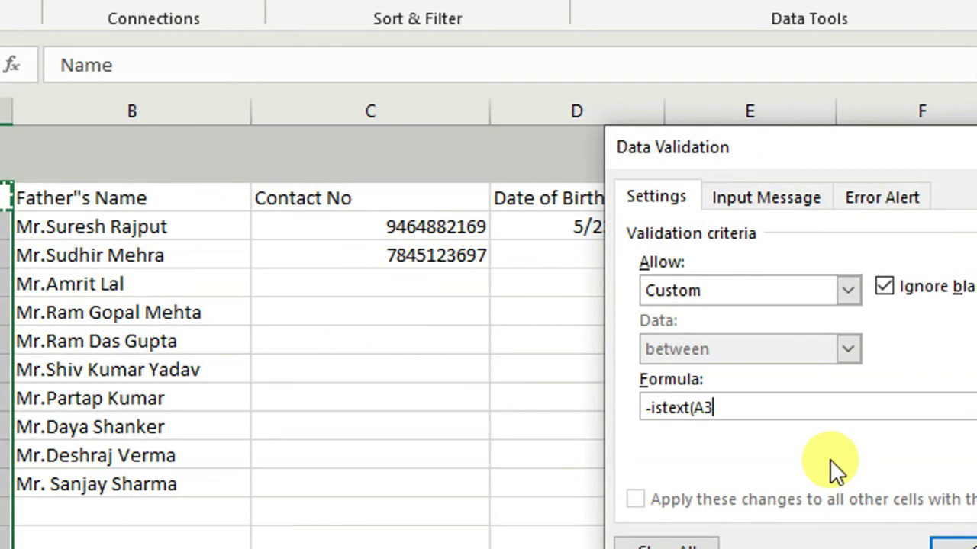
text())
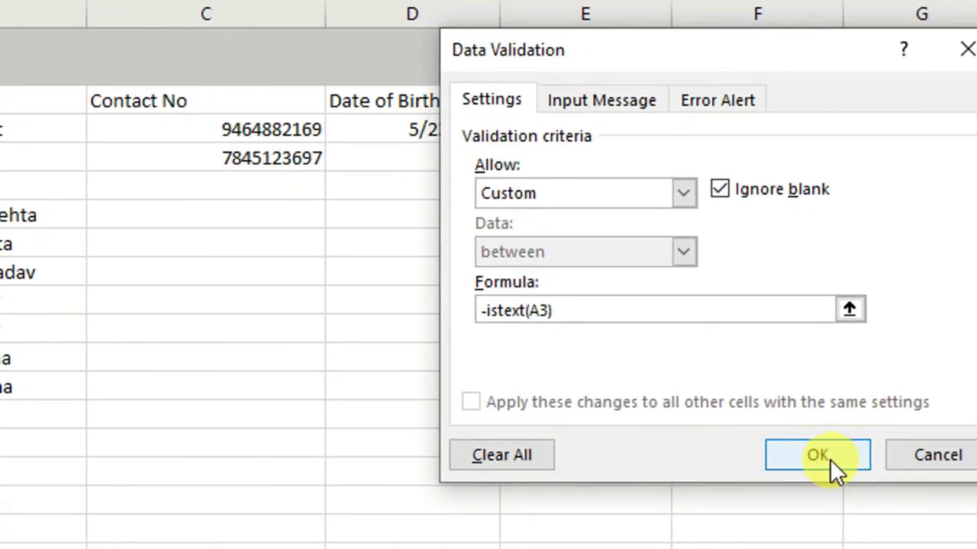
click(829, 458)
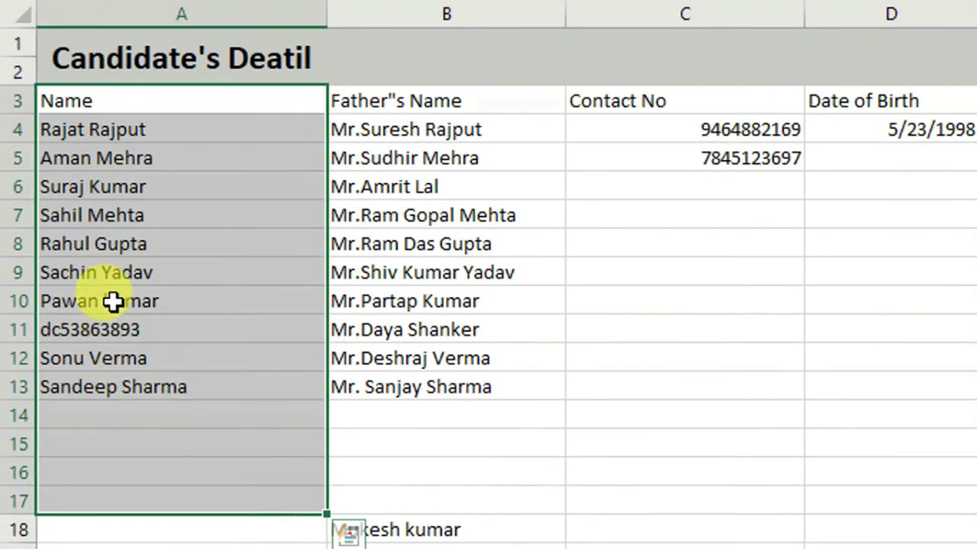
click(98, 253)
Step: Type 89656454 as a name in A8 and cancel the resulting validation error
text(89656454)
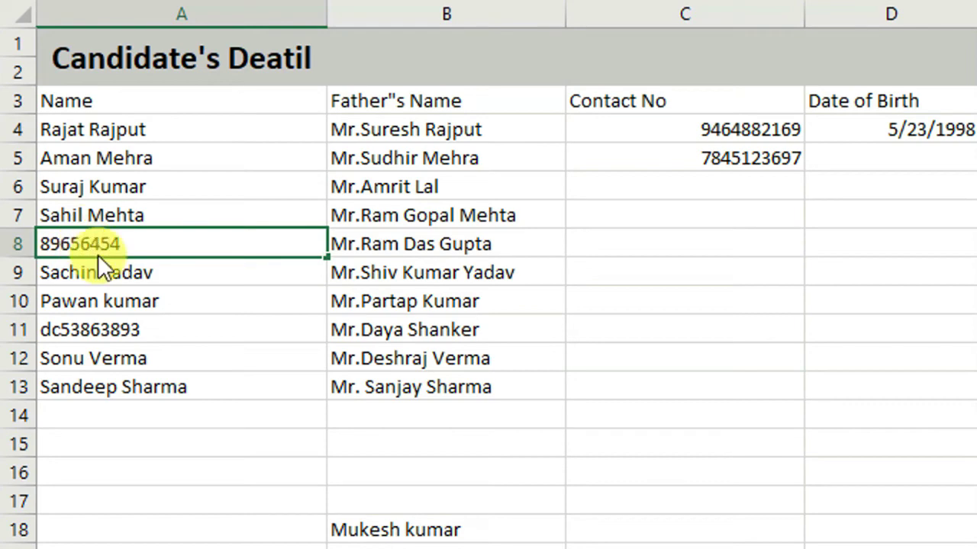
key(Return)
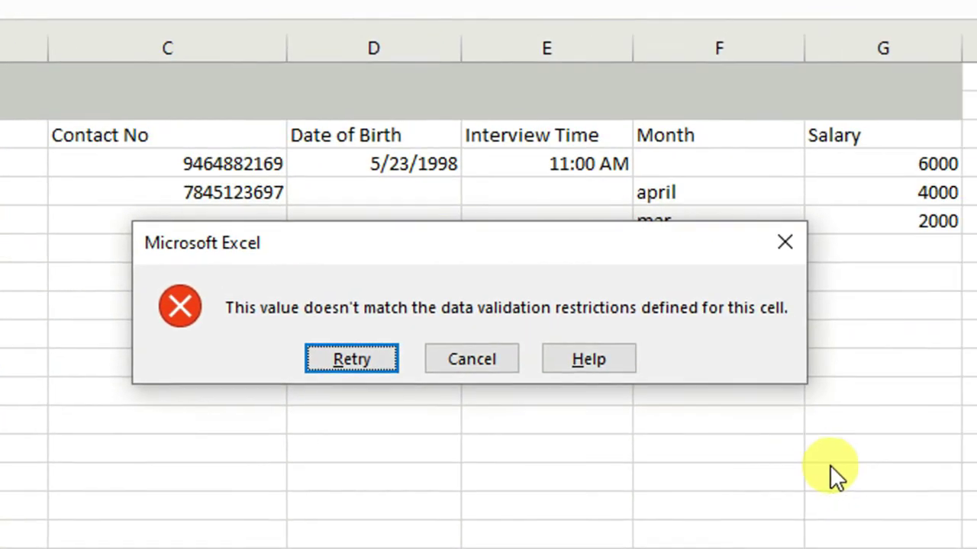
click(488, 358)
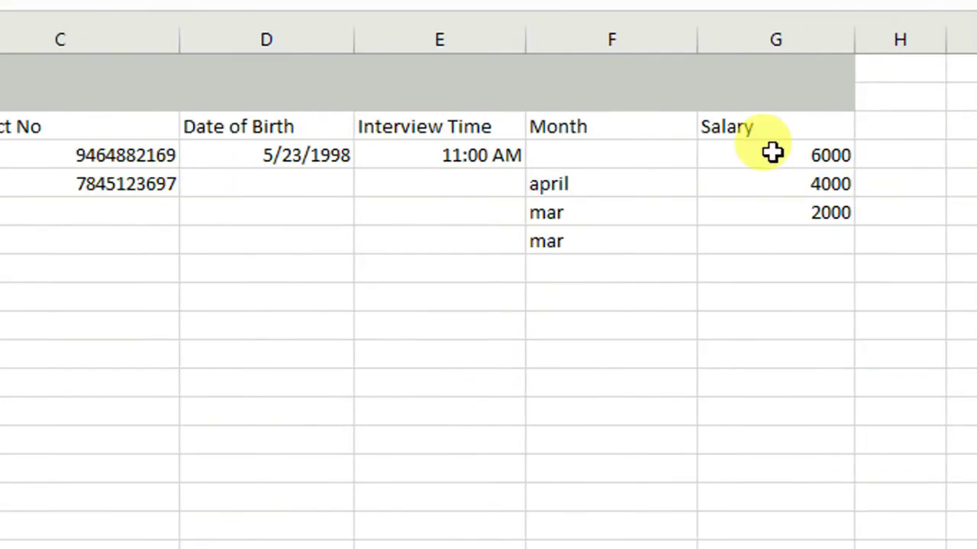
Step: Add a Custom validation rule =isnumber(G3) to the Salary cells
drag(772, 153, 804, 440)
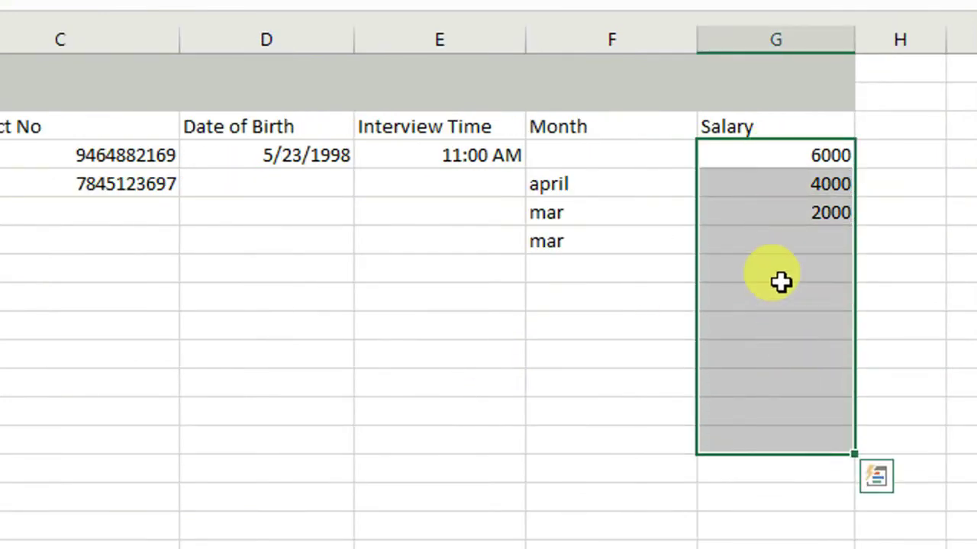
drag(757, 125, 774, 458)
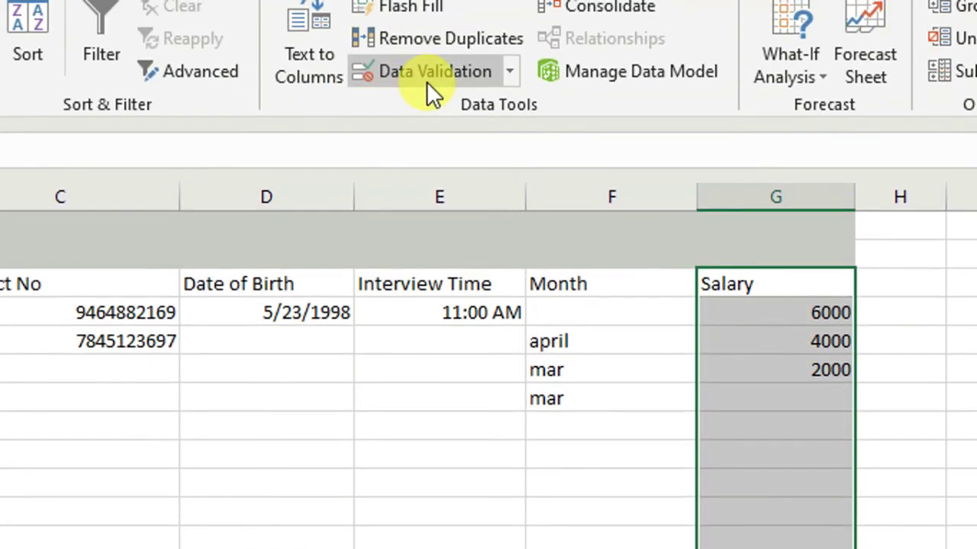
click(427, 82)
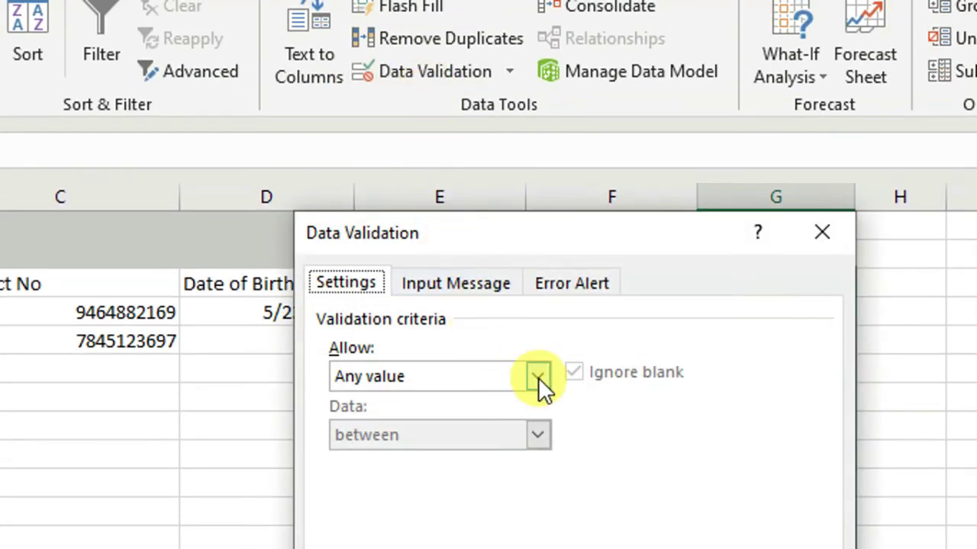
click(538, 378)
click(450, 534)
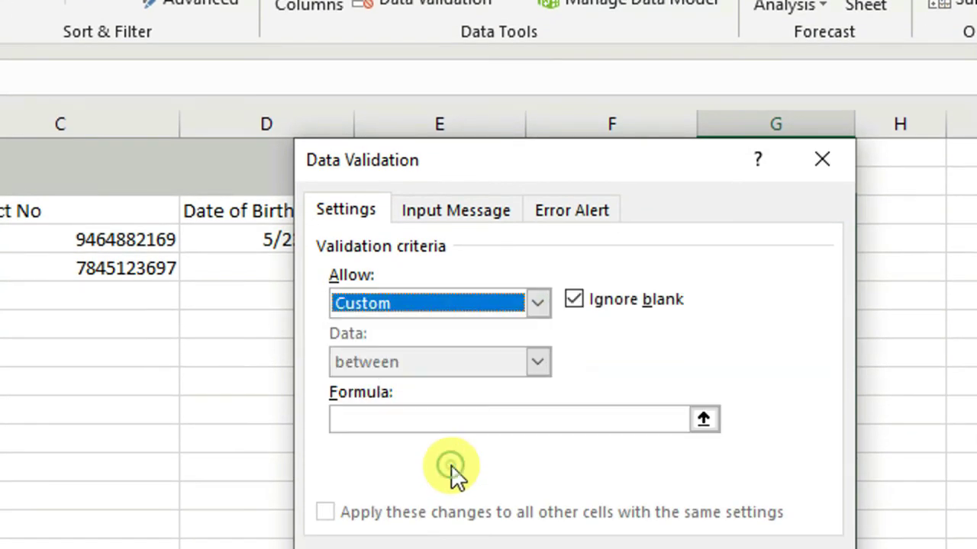
click(377, 424)
text(=isn)
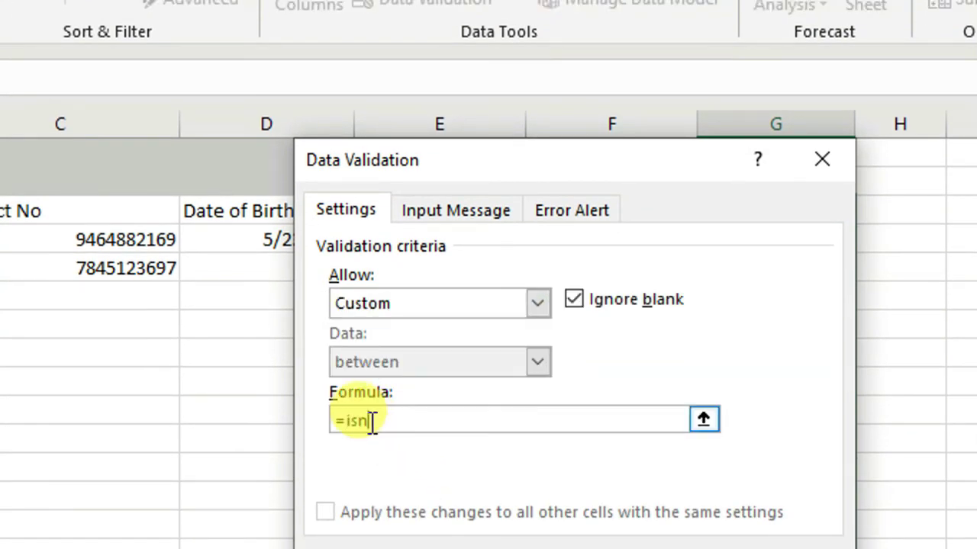
text(umber()
drag(559, 167, 326, 203)
click(811, 216)
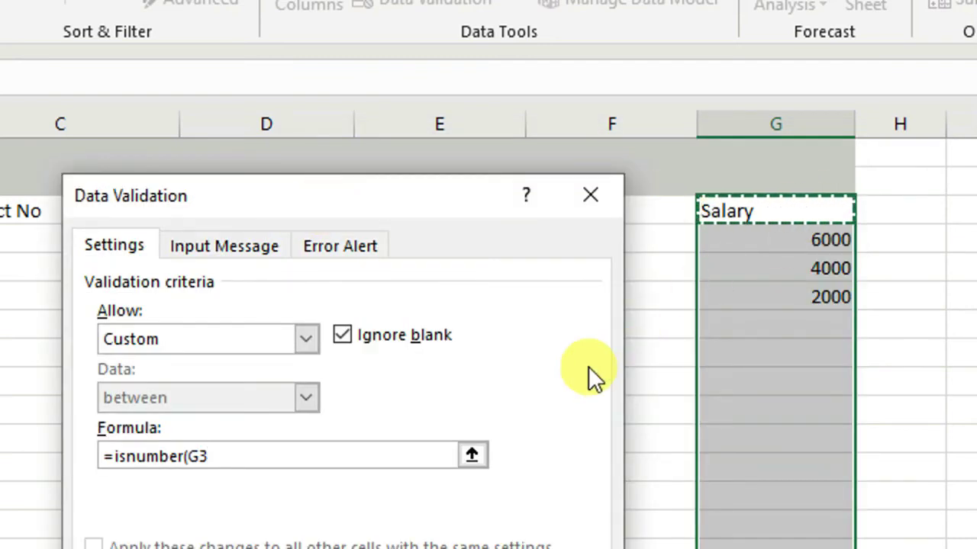
text())
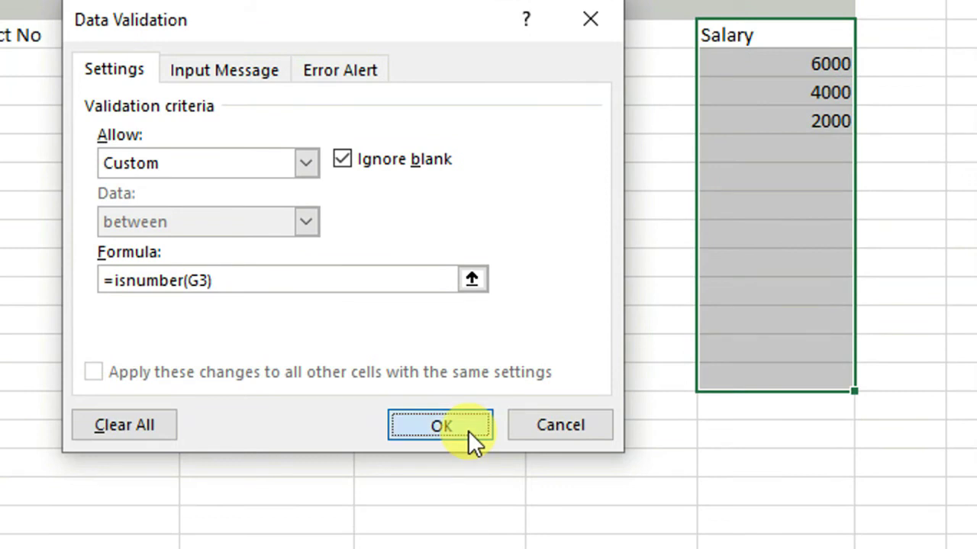
click(457, 548)
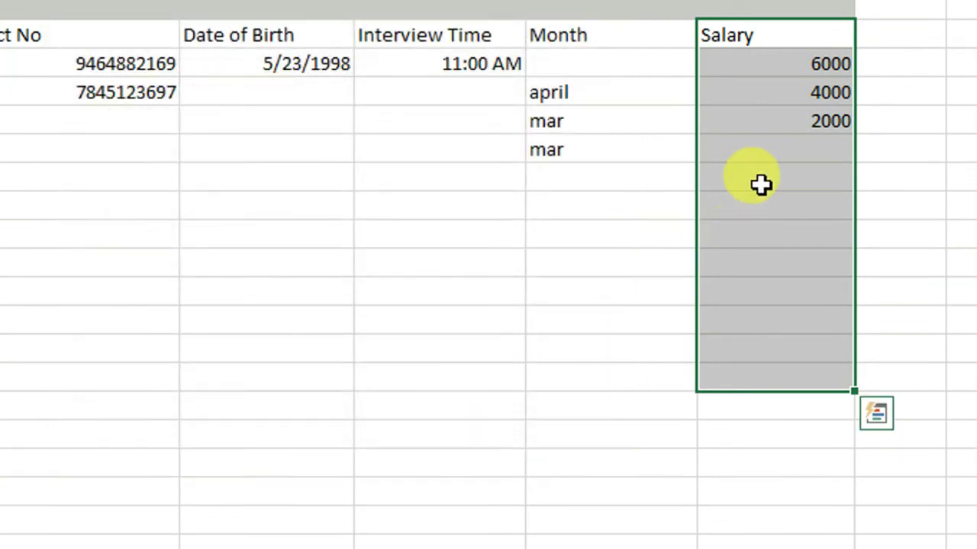
Step: Type 'dgferge' in an empty Salary cell and dismiss the rejection error
click(762, 180)
text(dgferge)
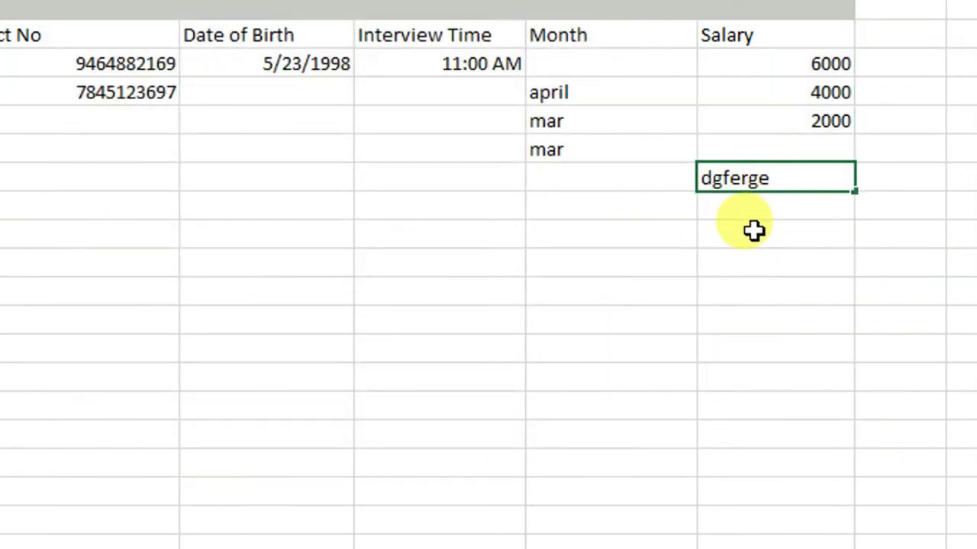
key(Return)
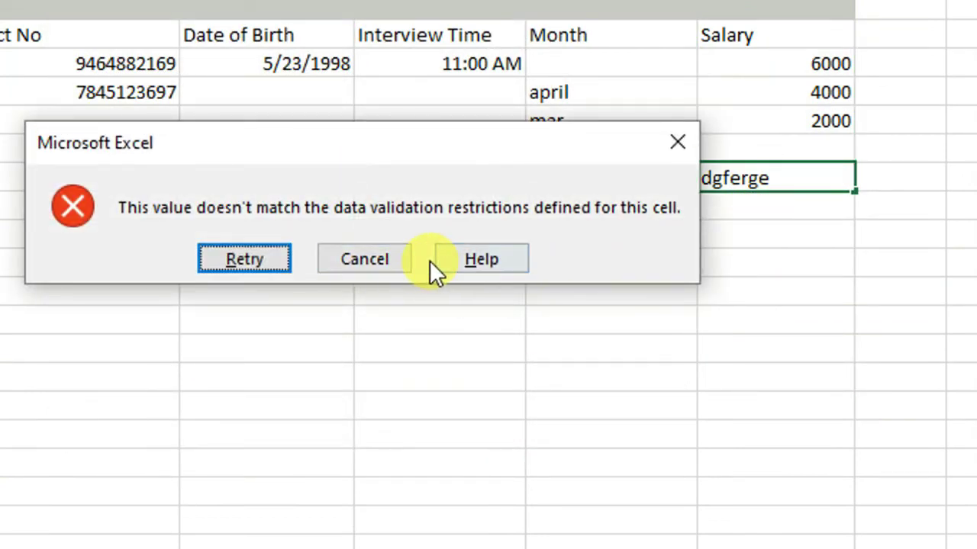
click(381, 263)
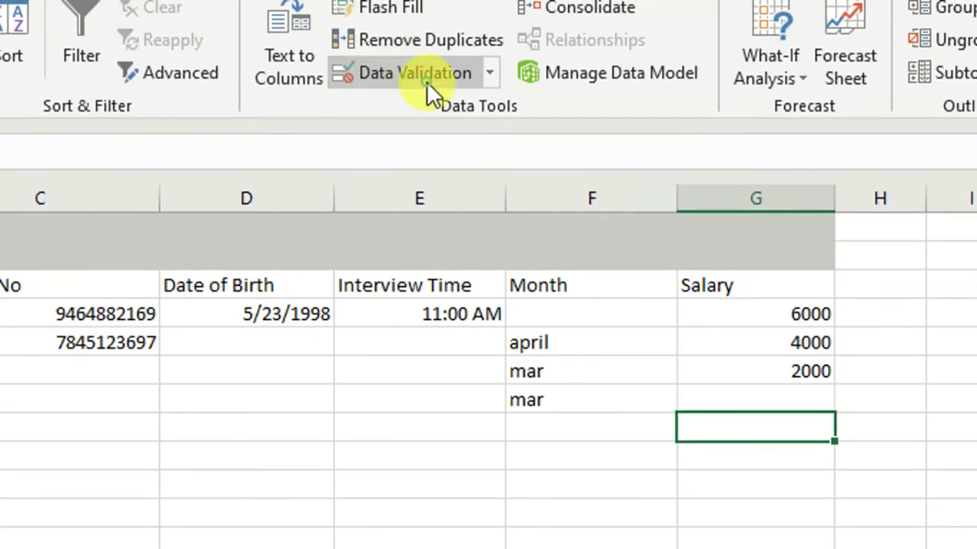
Step: Reopen Data Validation, look at the Input Message settings, and close without changes
click(427, 82)
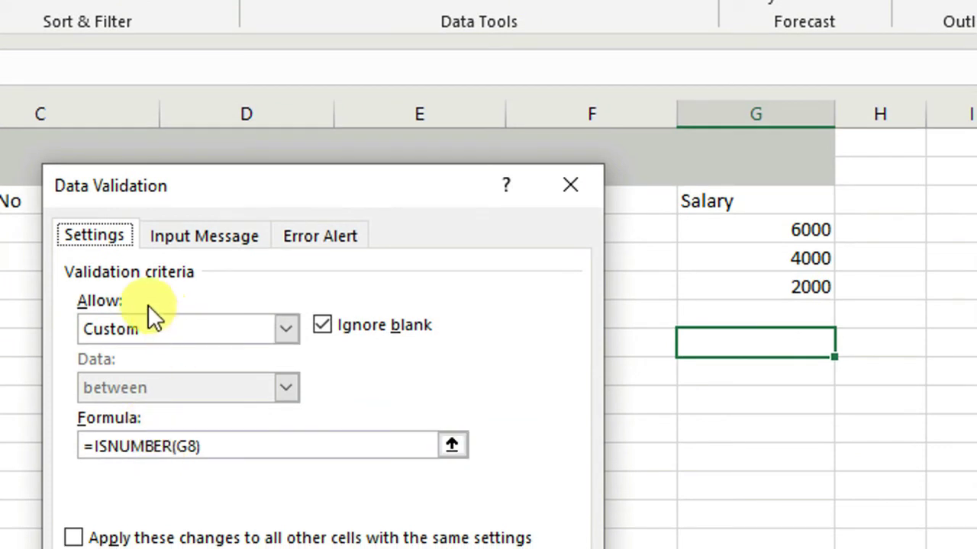
click(344, 329)
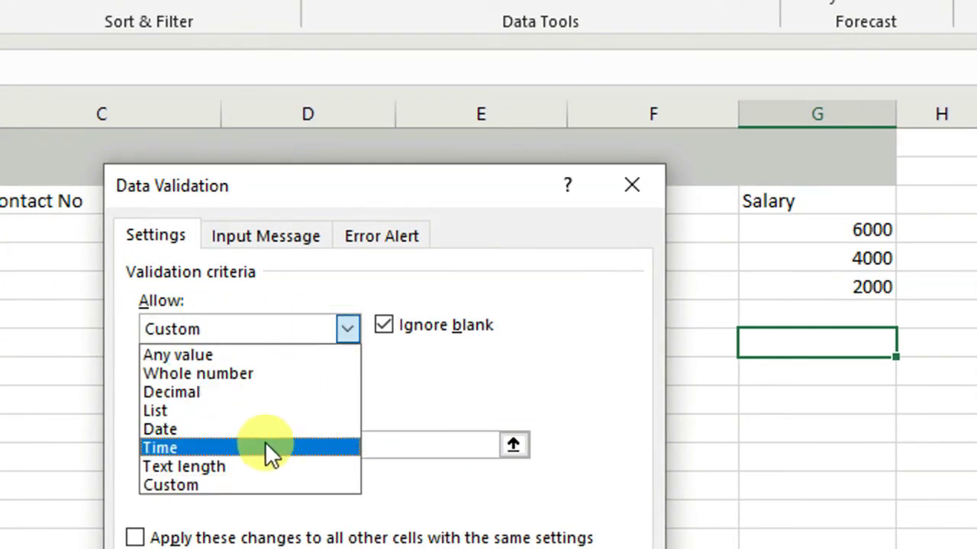
click(444, 403)
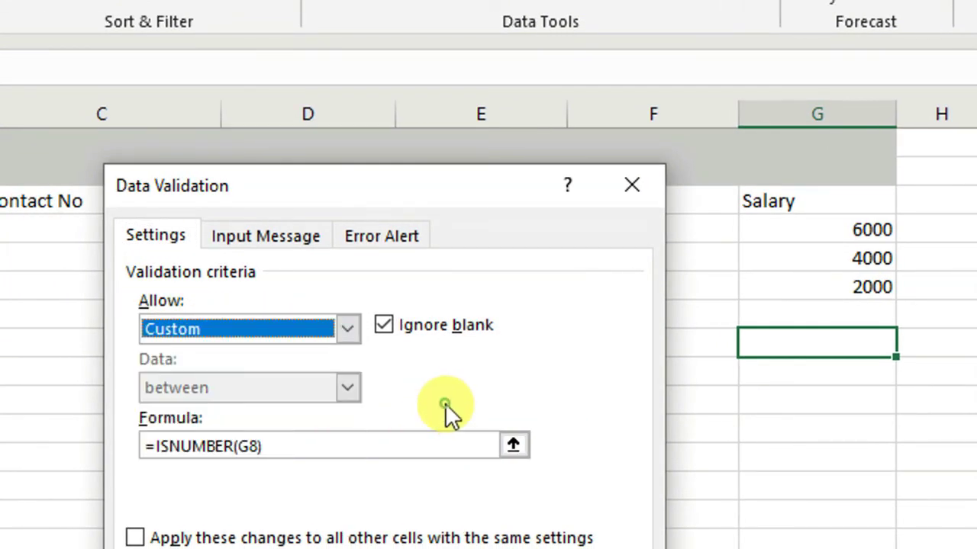
click(281, 236)
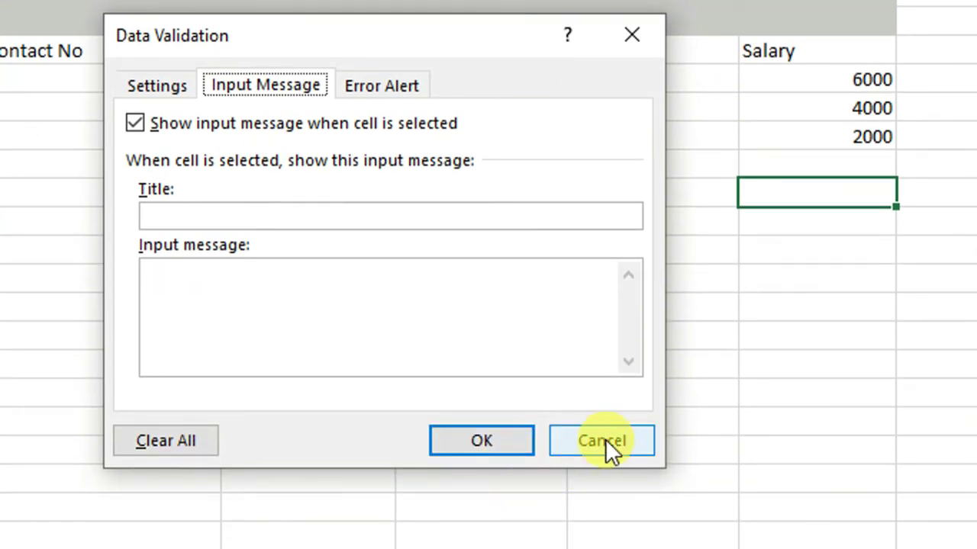
click(604, 443)
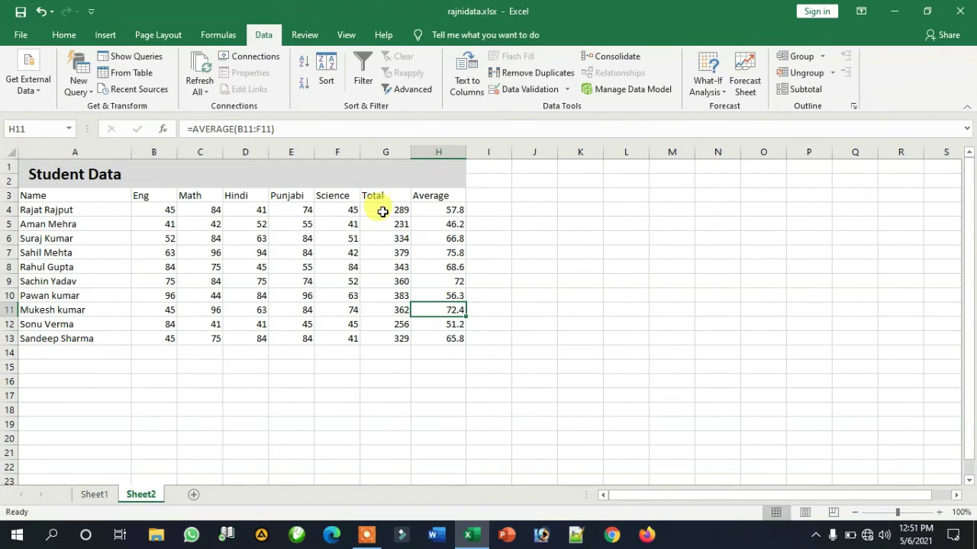
Step: Select the Total cell G10 holding 383
drag(383, 211, 381, 324)
click(385, 379)
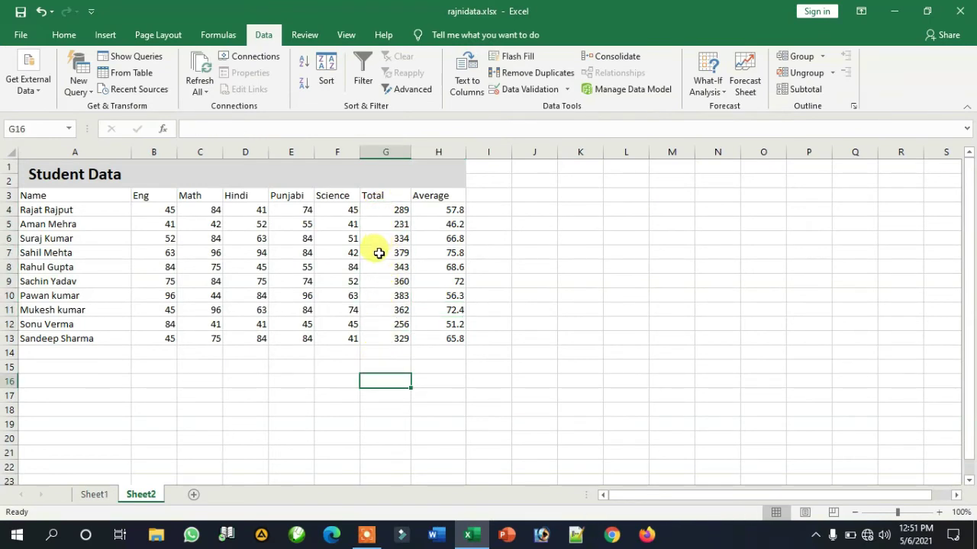
click(382, 298)
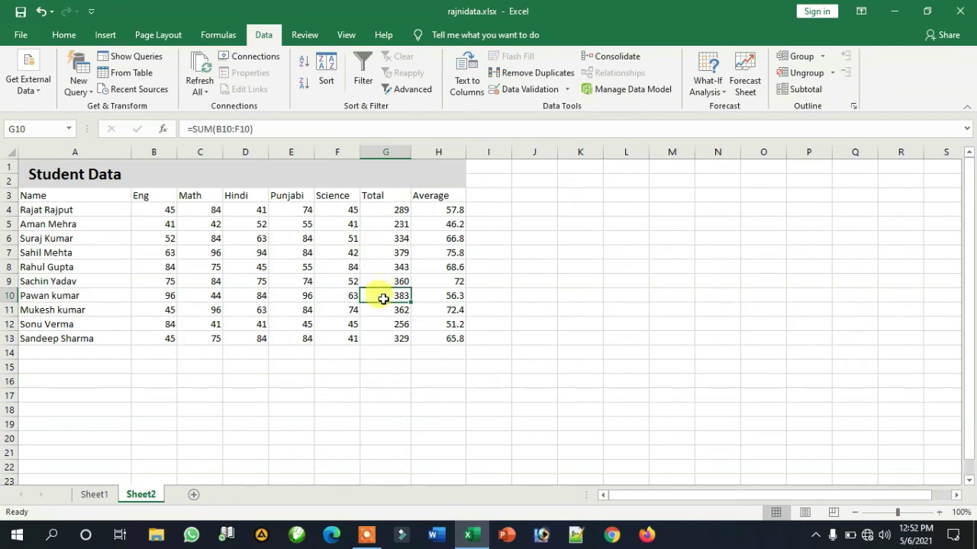
click(382, 353)
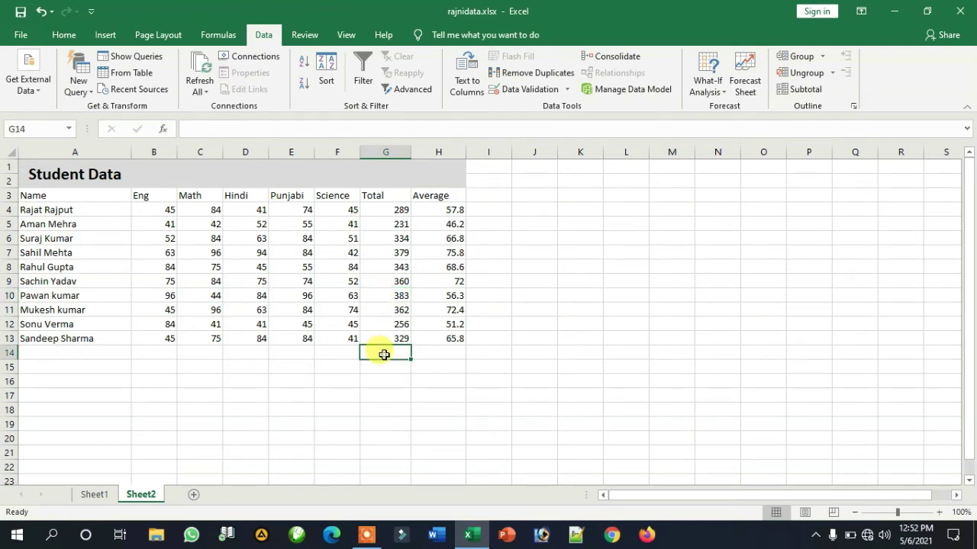
click(384, 297)
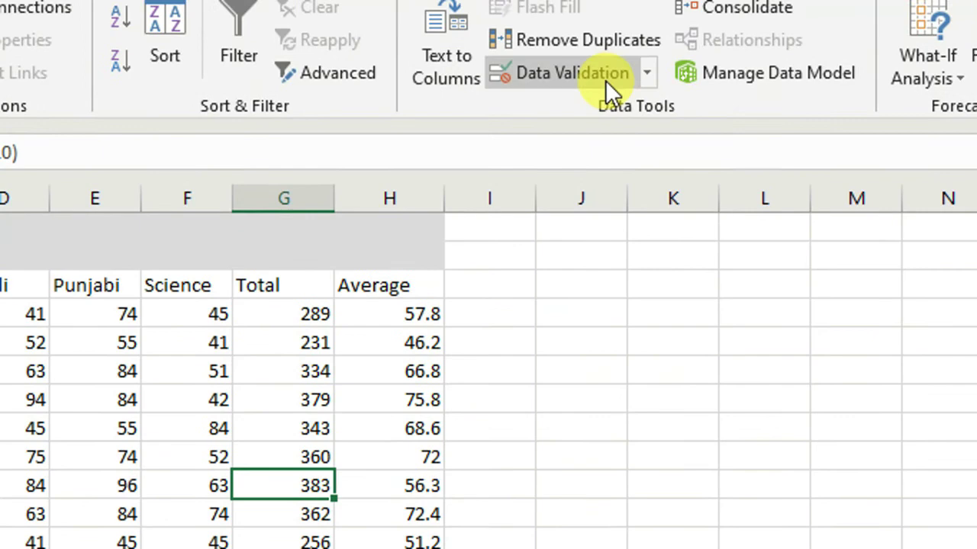
Step: Give G10 an input message titled 'Conratulations!' reading 'You are first'
click(549, 89)
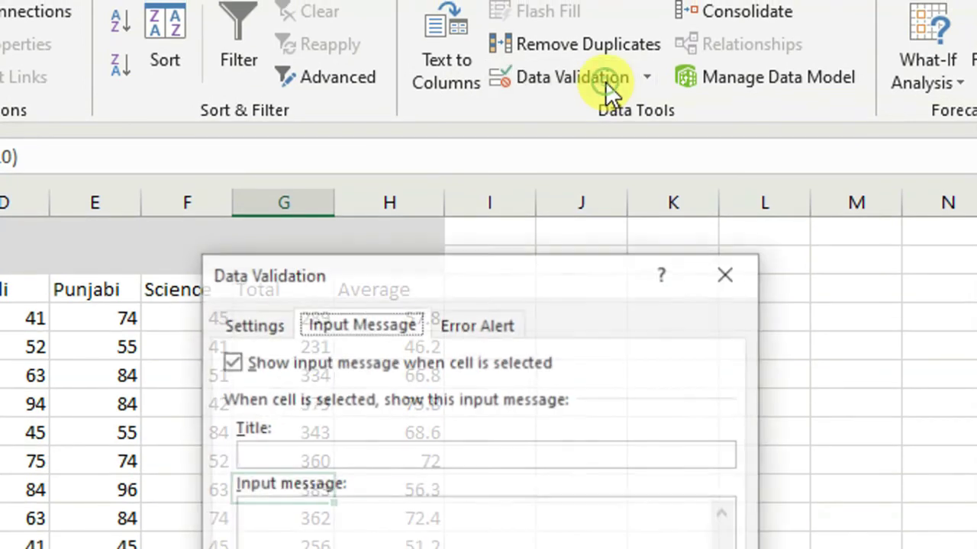
click(291, 453)
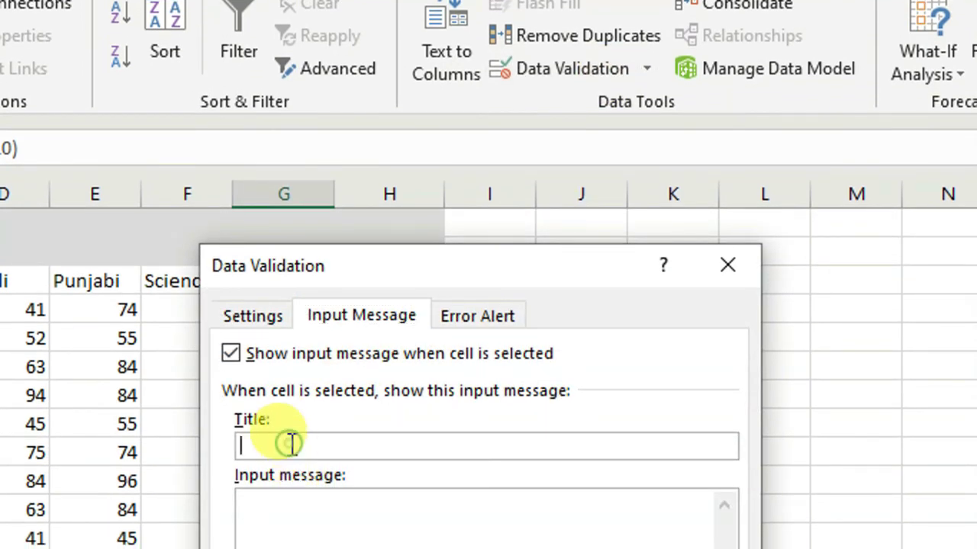
text(Conratulations!)
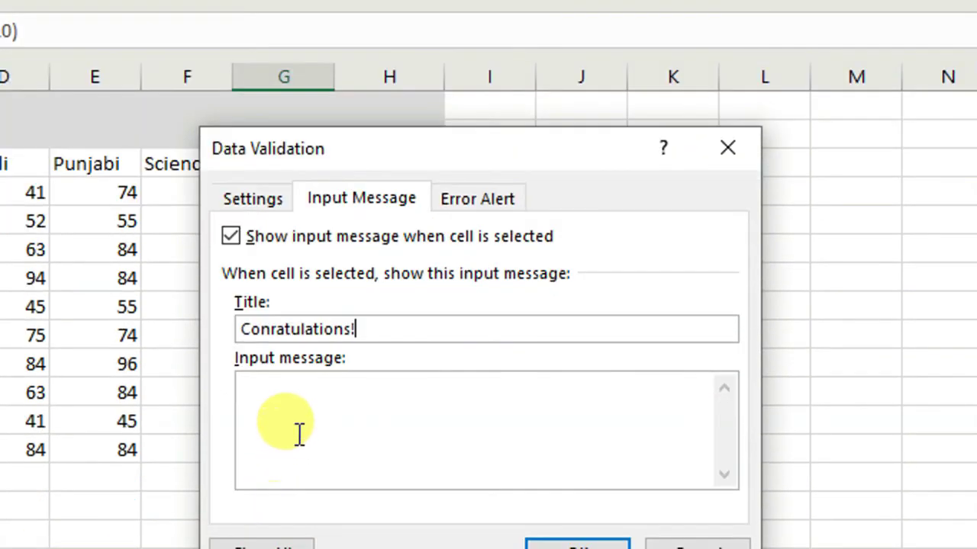
click(298, 545)
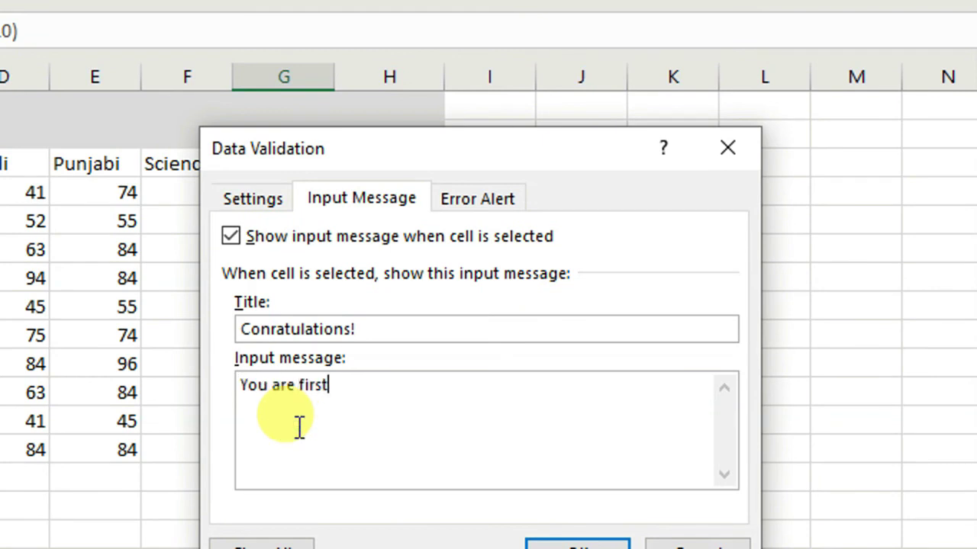
text(You are first)
click(577, 546)
click(391, 469)
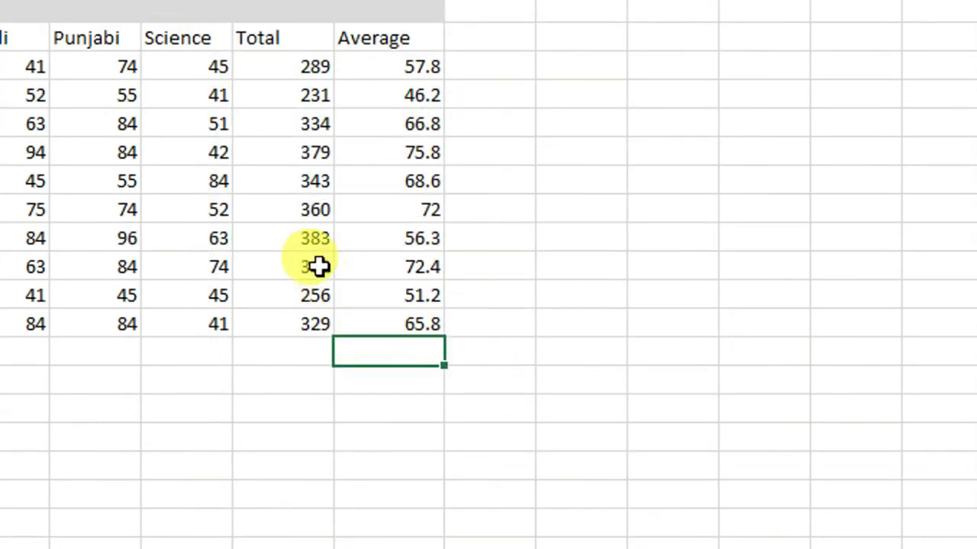
Step: Check G10's input message, then select the Total cell holding 379
click(296, 243)
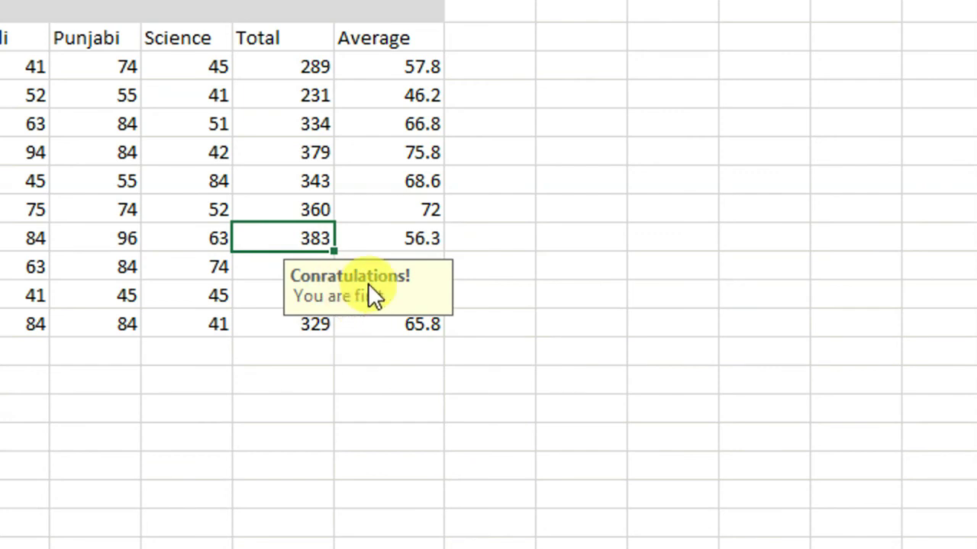
click(355, 348)
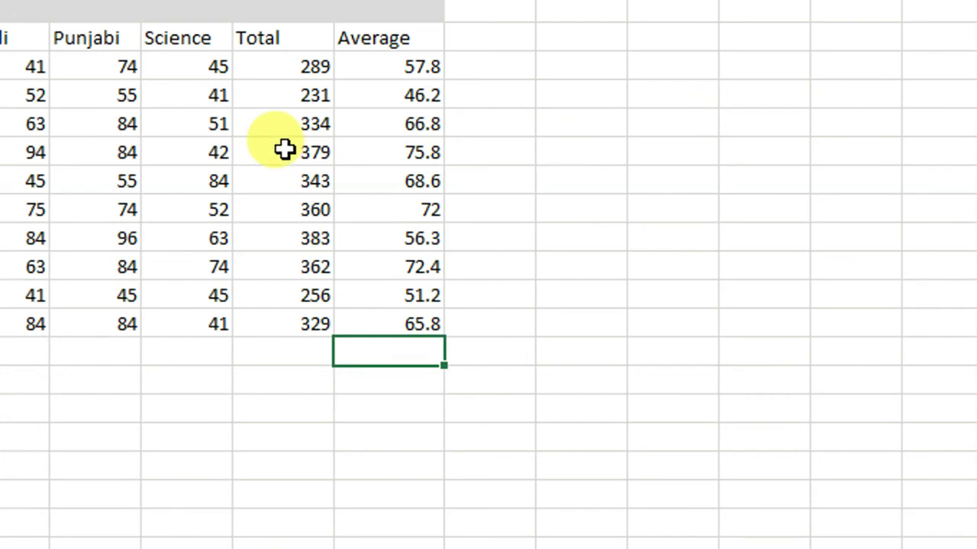
click(284, 153)
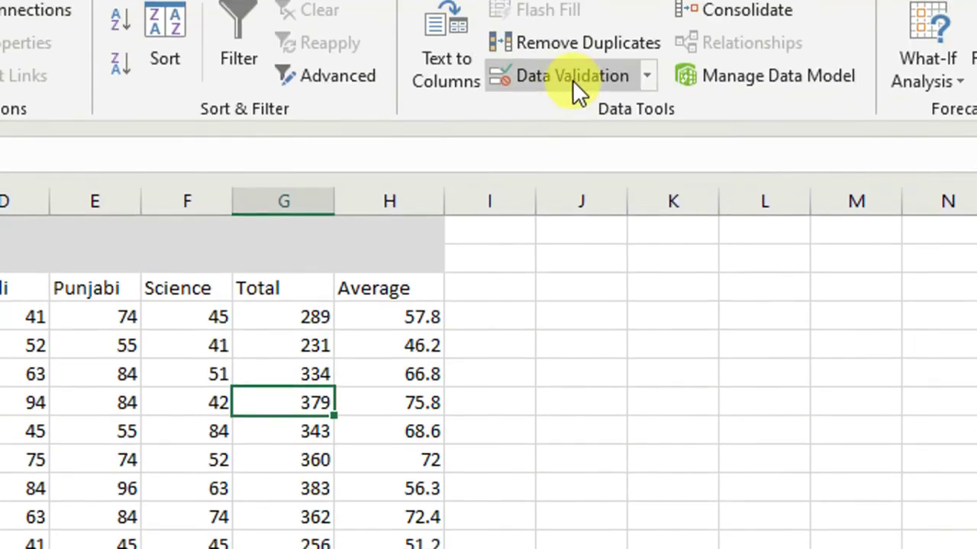
Step: Add an input message titled 'Conratulations!' reading 'You are Second' to the 379 cell
click(572, 77)
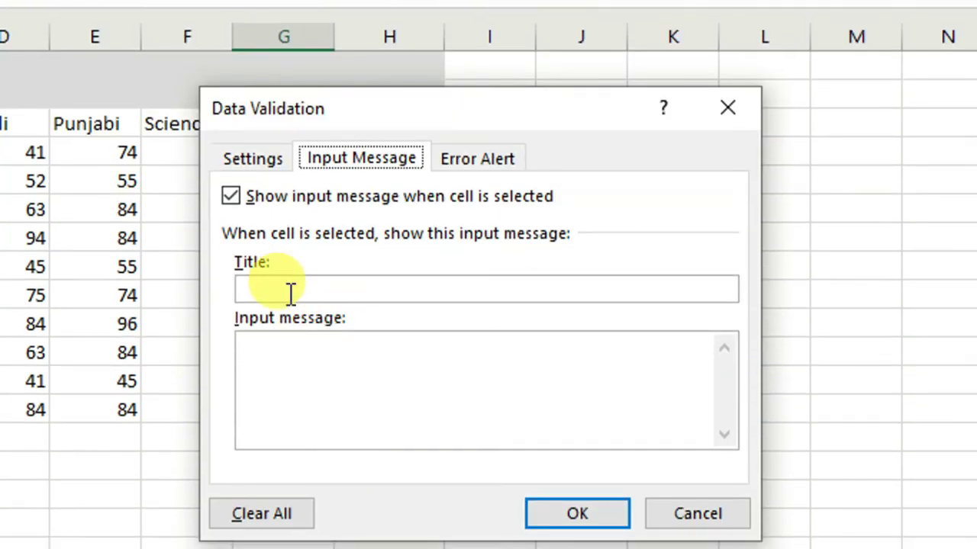
click(290, 292)
text(Conratulations!)
click(286, 353)
text(T)
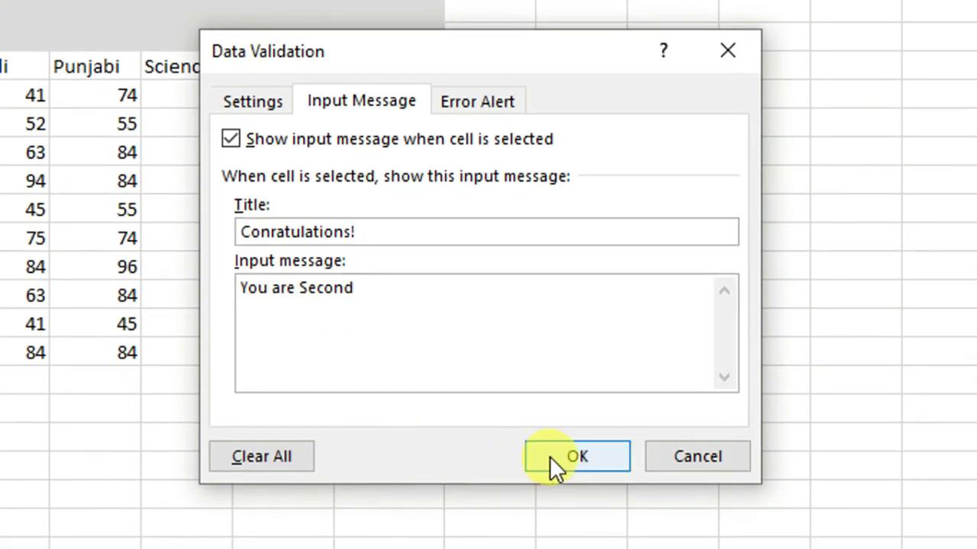
click(549, 514)
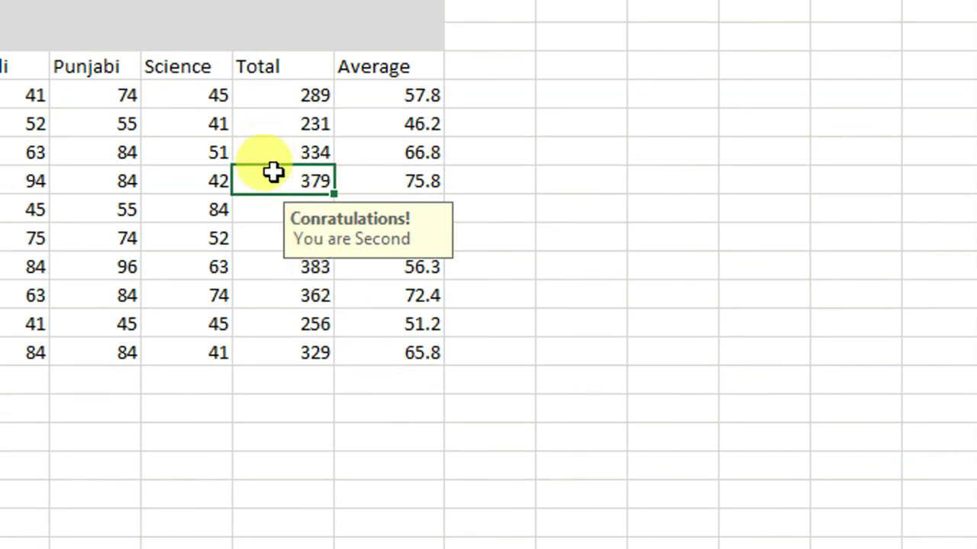
Step: Reselect the 379 cell to verify its input message appears
click(381, 323)
click(292, 179)
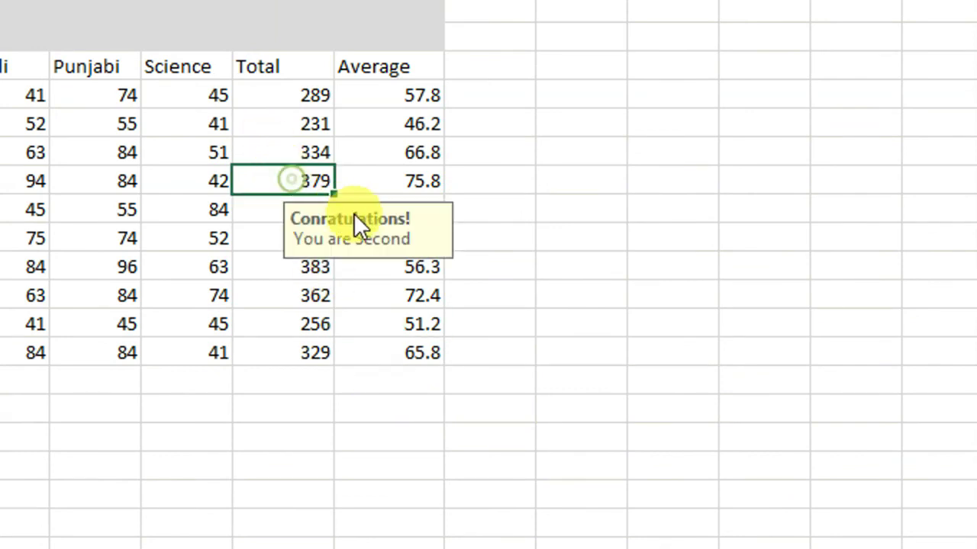
click(460, 320)
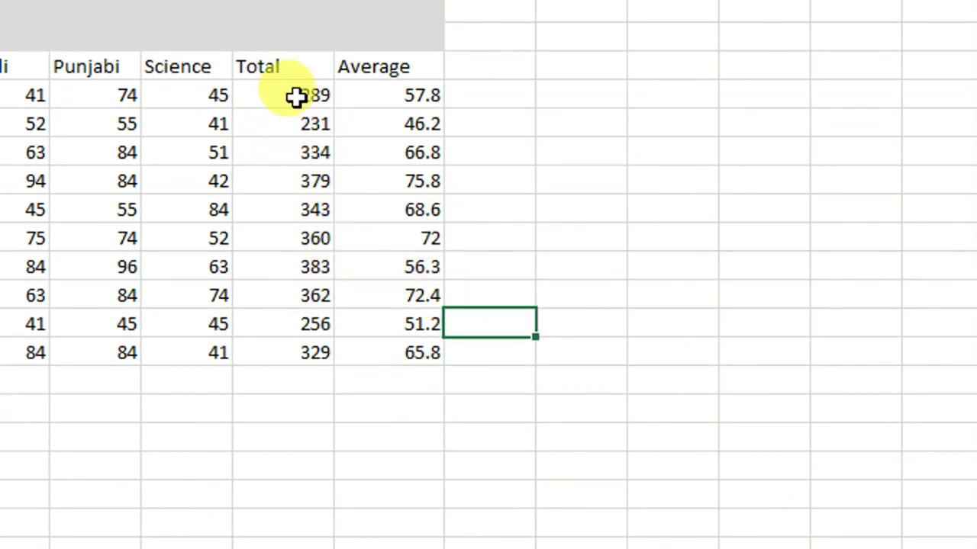
Step: Clear all validation and input messages from Total cells 289–329, then check total 383 shows no message
drag(297, 96, 298, 358)
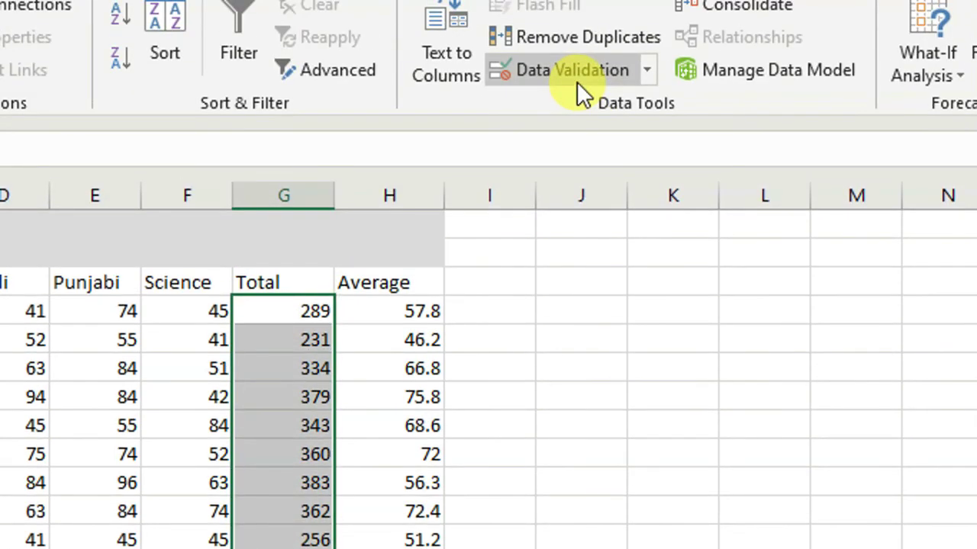
click(576, 81)
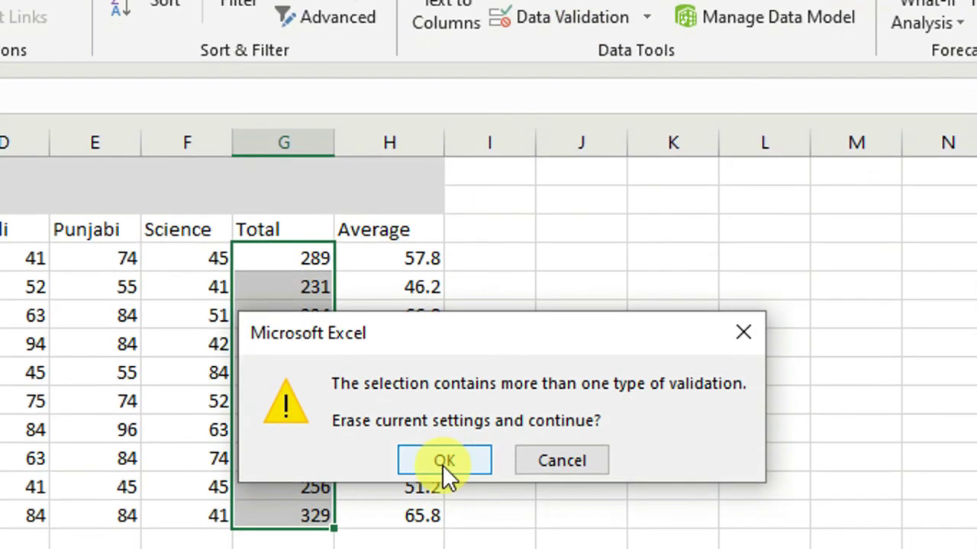
click(442, 461)
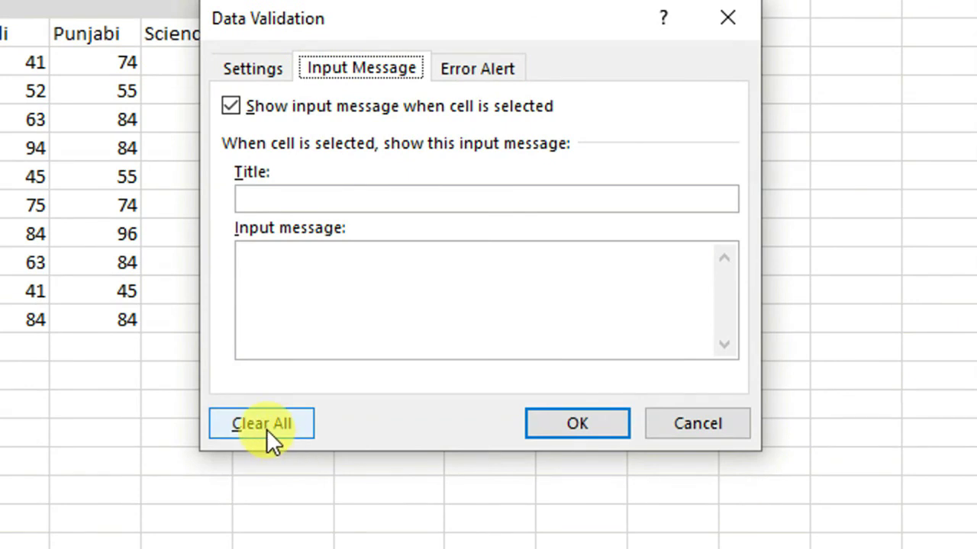
click(264, 424)
click(578, 428)
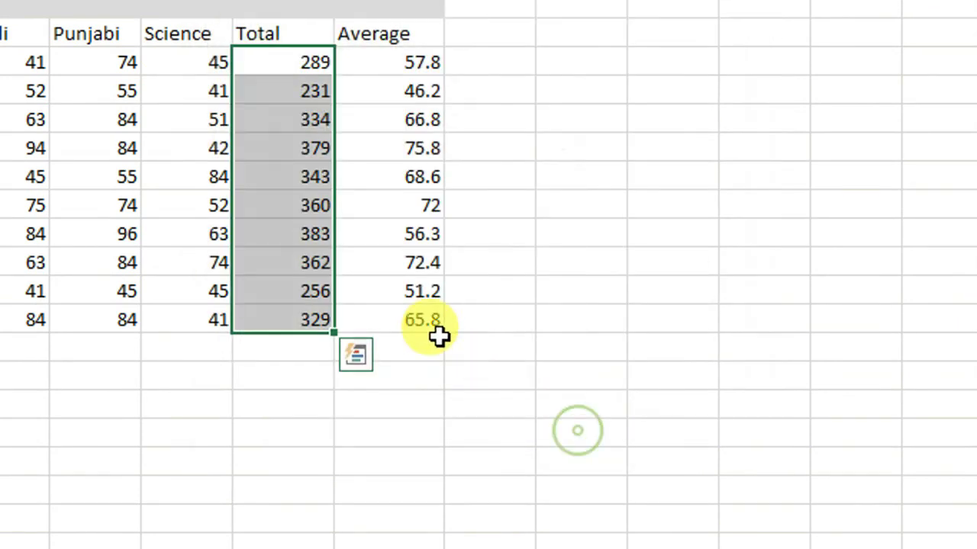
click(366, 272)
click(293, 234)
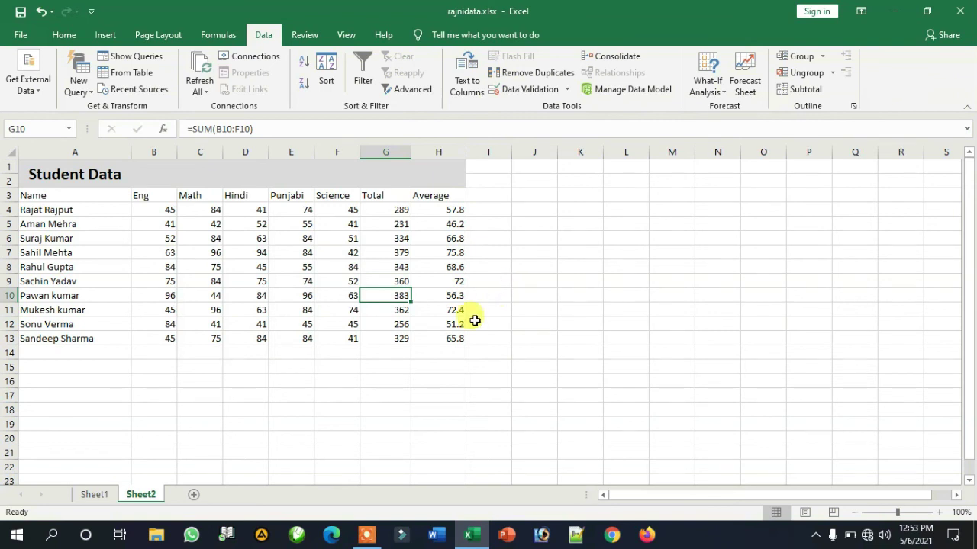
Step: Extend validation across the whole table with a Stop alert titled 'Wrong!' reading 'This value is not valid'
drag(40, 196, 456, 363)
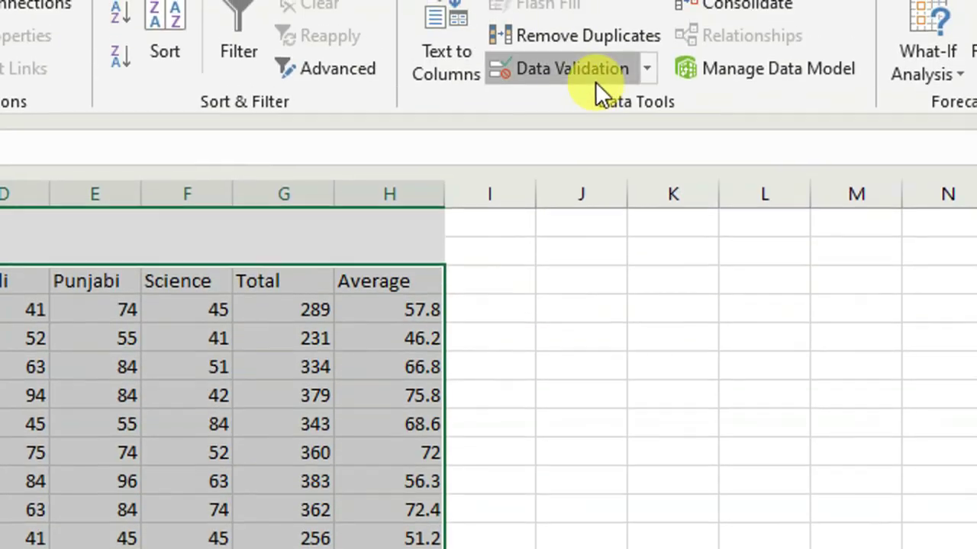
click(541, 90)
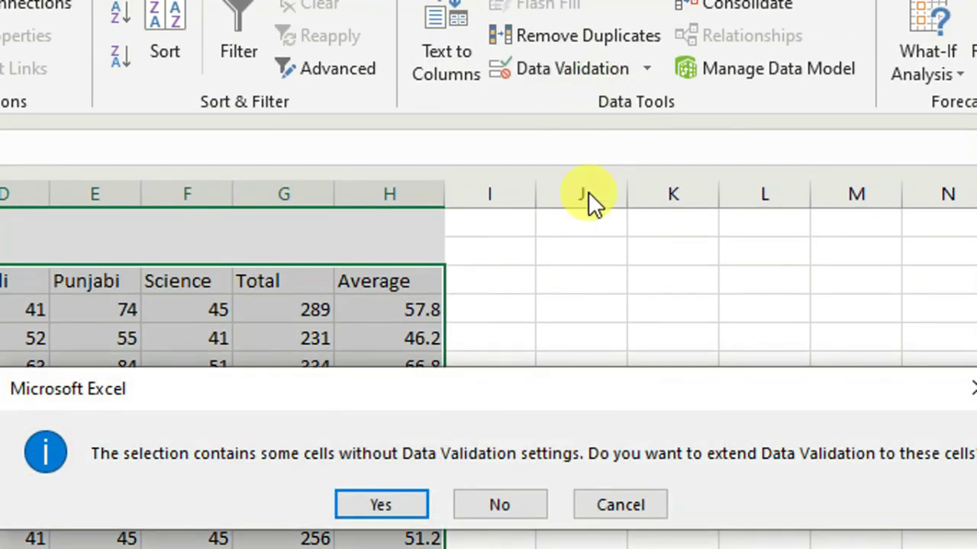
click(419, 501)
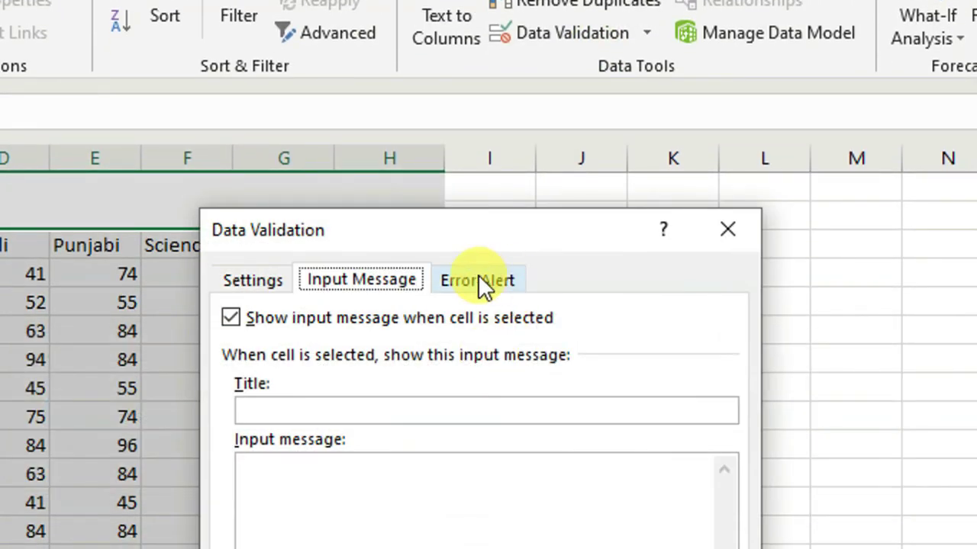
click(481, 278)
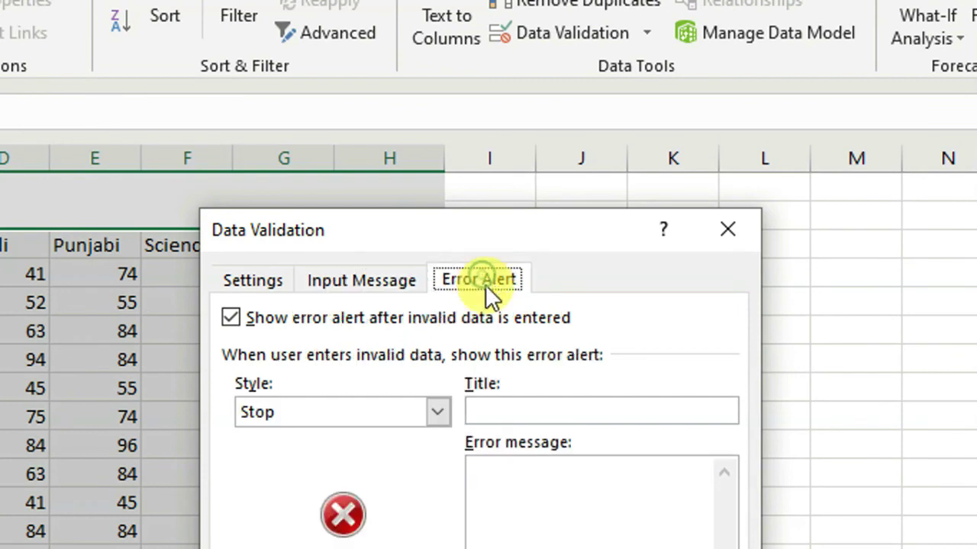
click(517, 413)
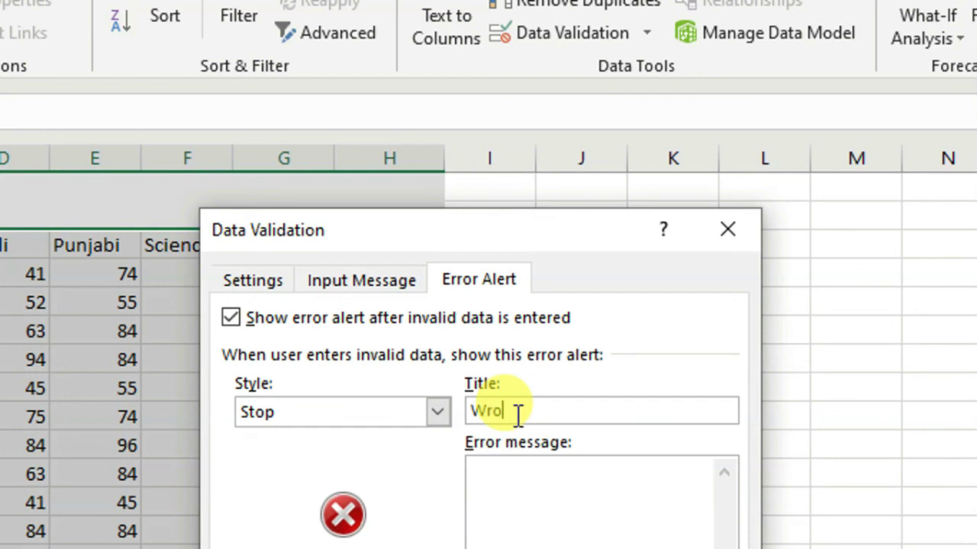
text(Wrong!)
click(503, 491)
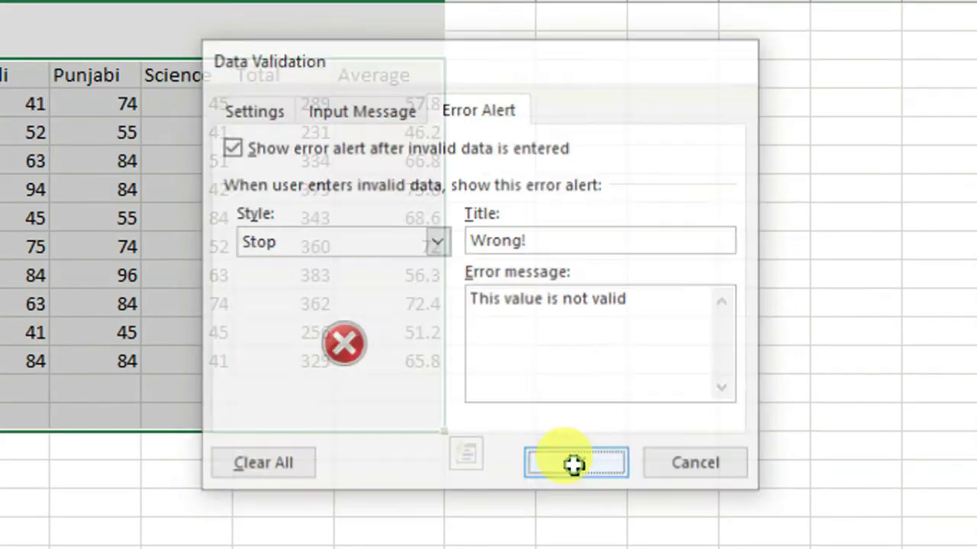
click(573, 462)
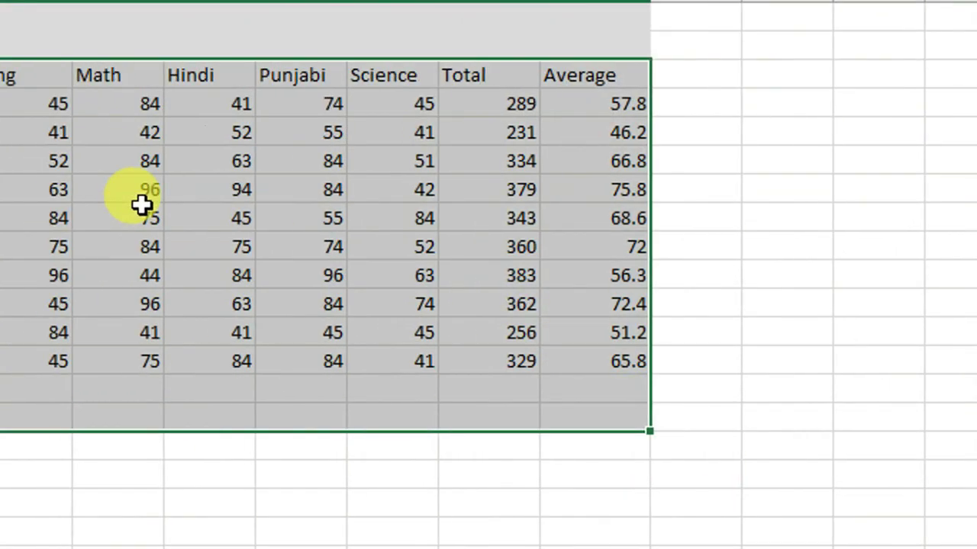
Step: Restrict the marks cells to whole numbers less than 80
drag(133, 115, 553, 354)
click(832, 164)
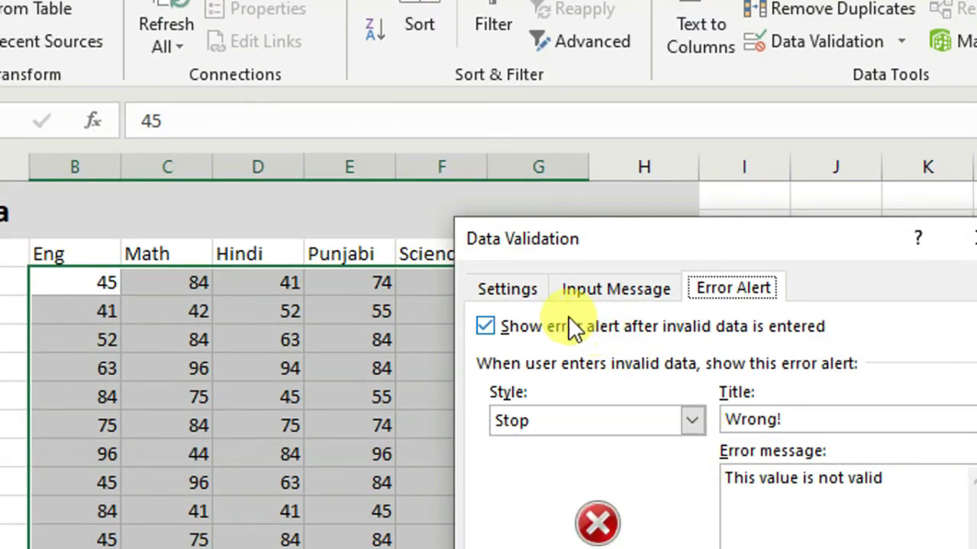
click(520, 289)
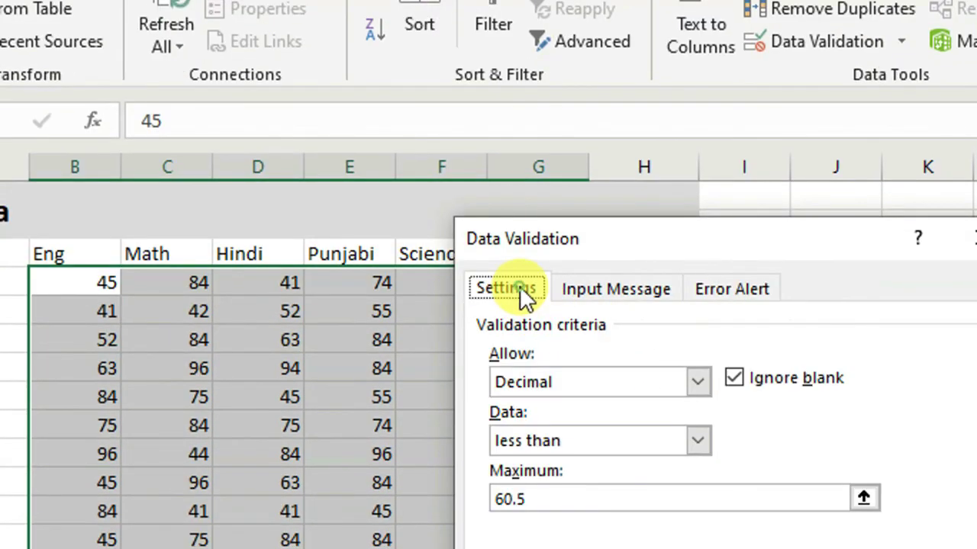
click(693, 377)
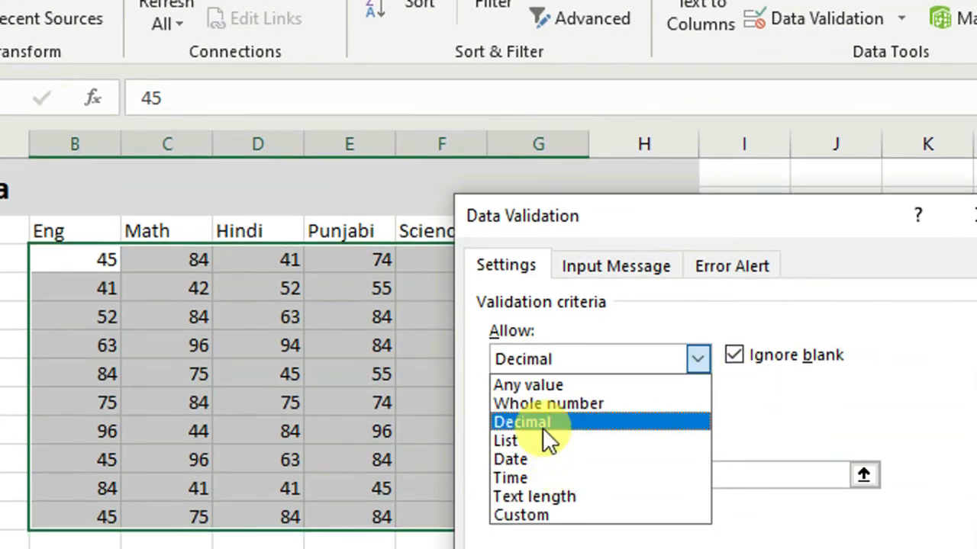
click(545, 403)
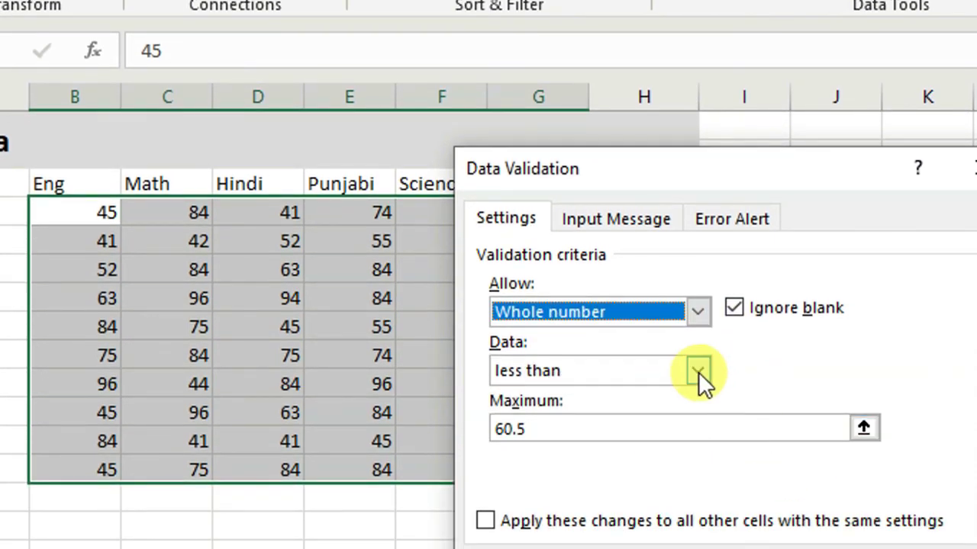
click(698, 371)
click(538, 484)
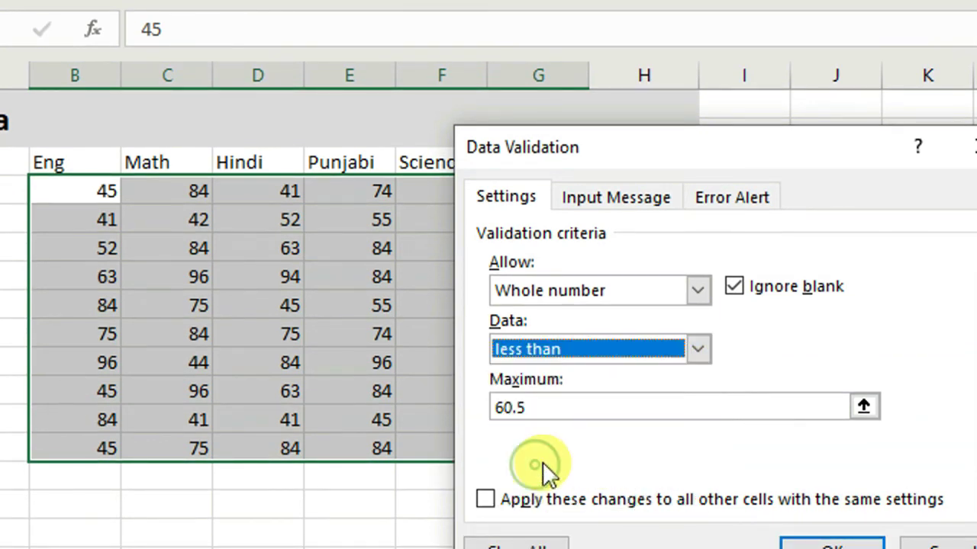
click(549, 407)
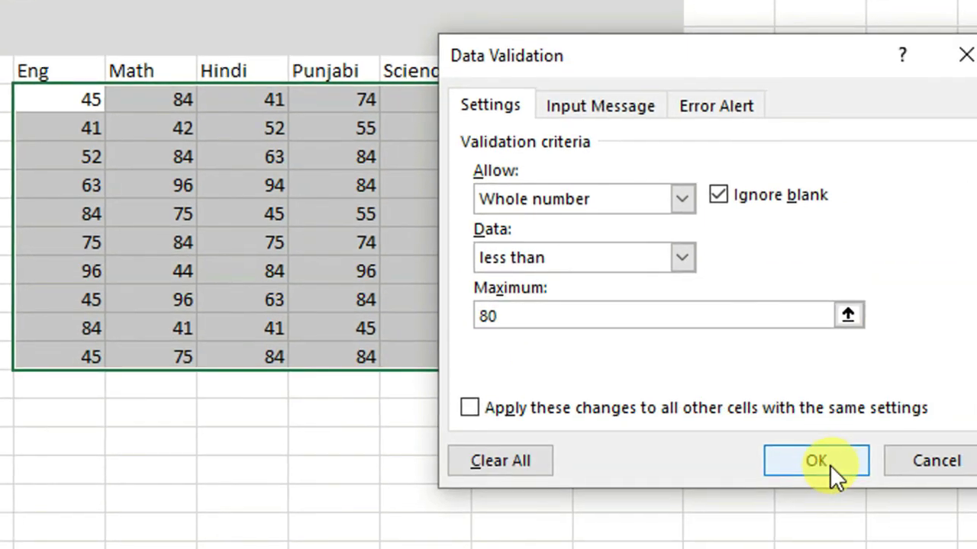
click(835, 546)
Step: Test the rule by entering 96 over Punjabi mark 74, then cancel the rejected entry
click(337, 252)
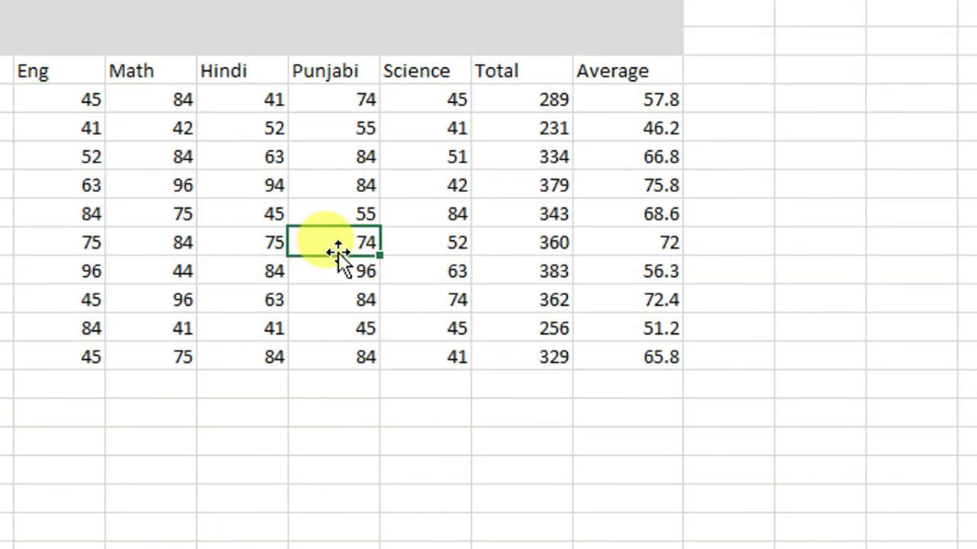
text(96)
key(Return)
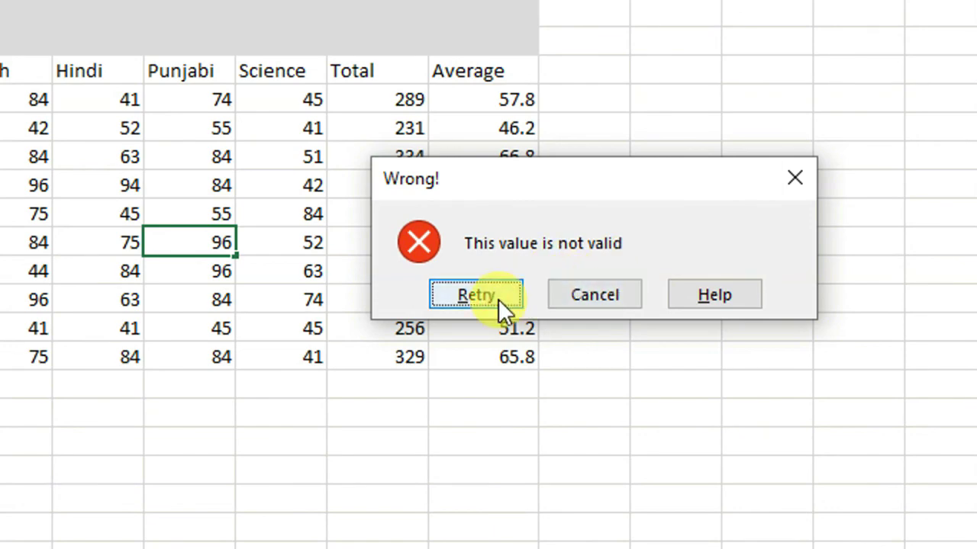
click(592, 293)
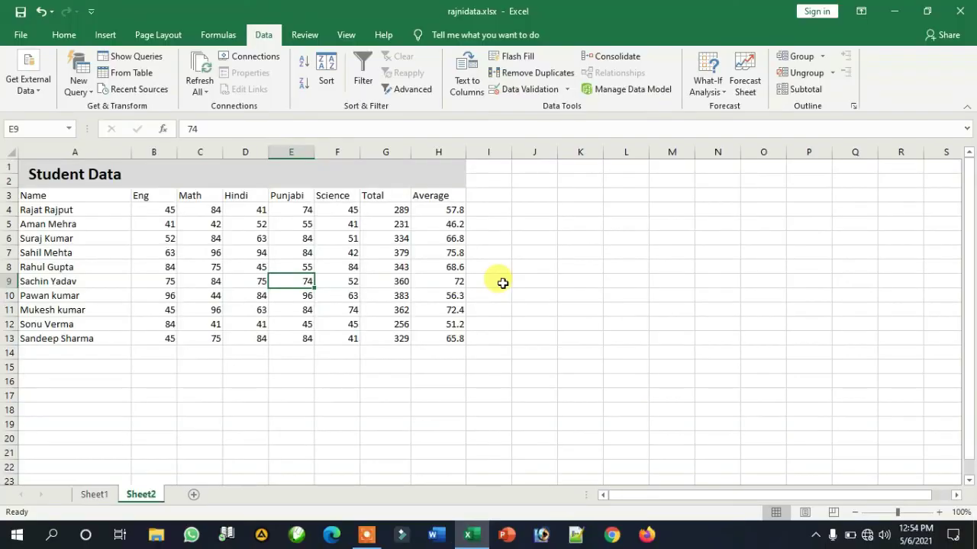